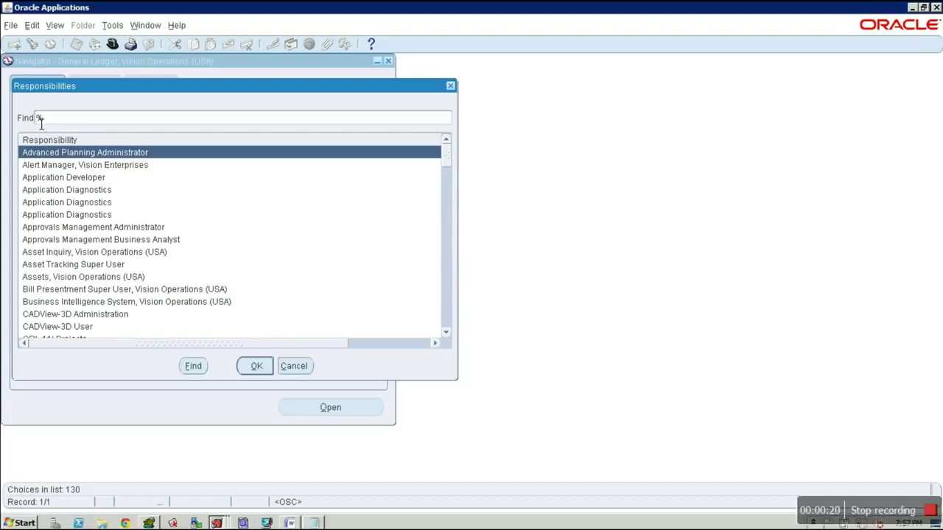
# Step: Switch to the Purchasing, Vision Operations (USA) responsibility and open the Requisitions form
pyautogui.write('pur')
pyautogui.click(205, 370)
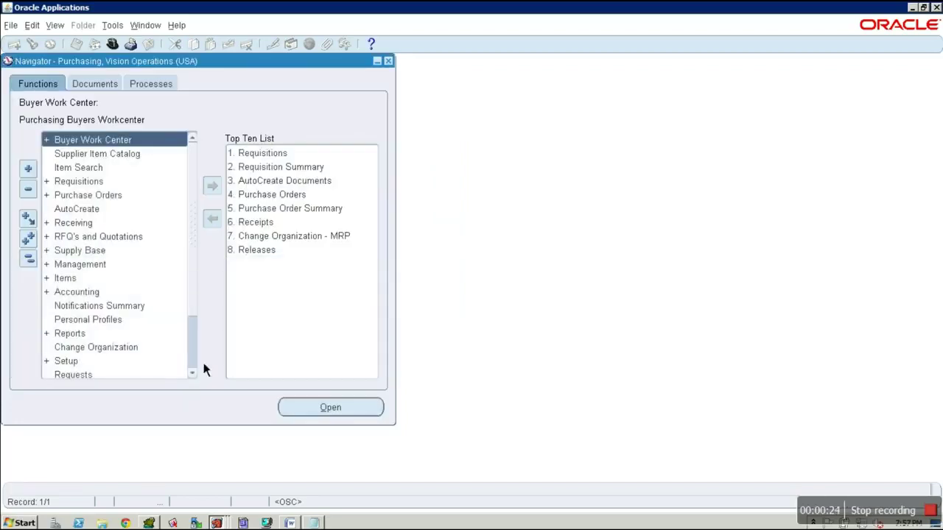
pyautogui.doubleClick(78, 182)
pyautogui.click(81, 194)
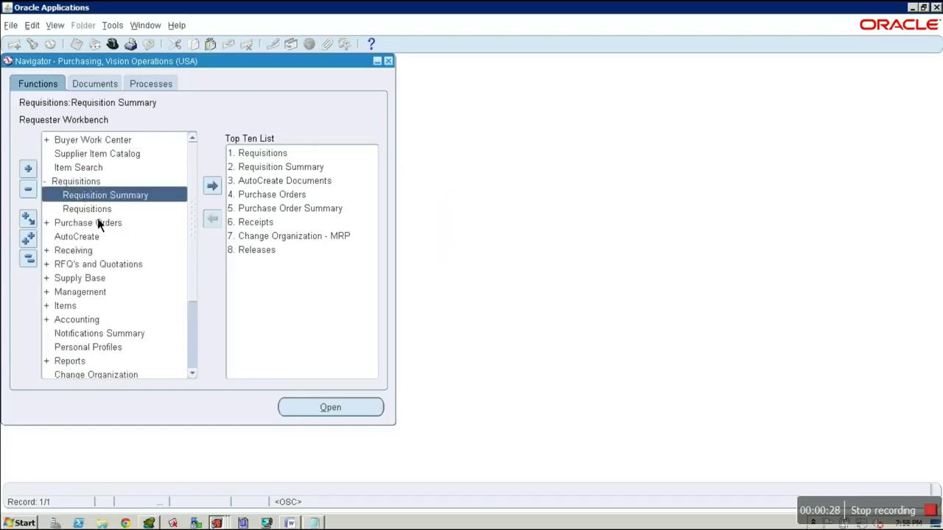
pyautogui.doubleClick(97, 213)
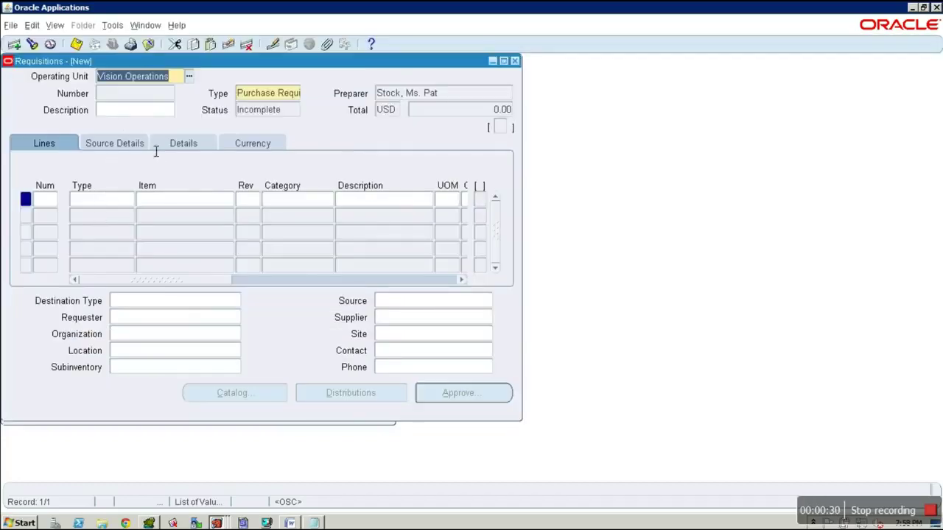
# Step: Add line 1 to the new purchase requisition with item 1001, Standard Desktop
pyautogui.click(51, 204)
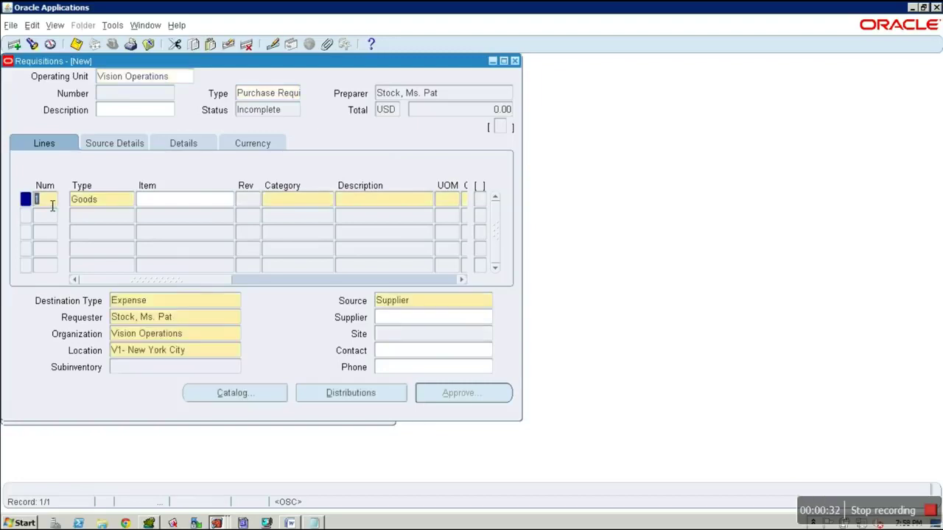
pyautogui.click(177, 200)
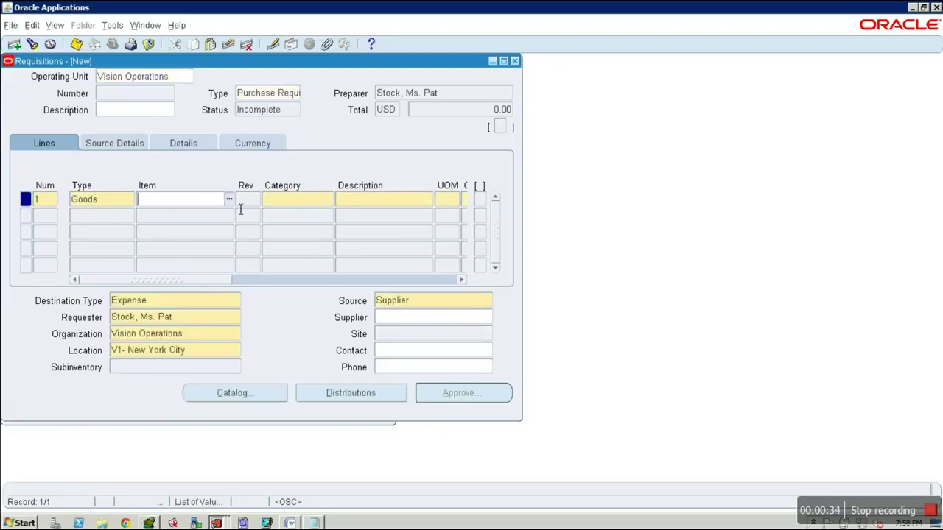
pyautogui.click(229, 200)
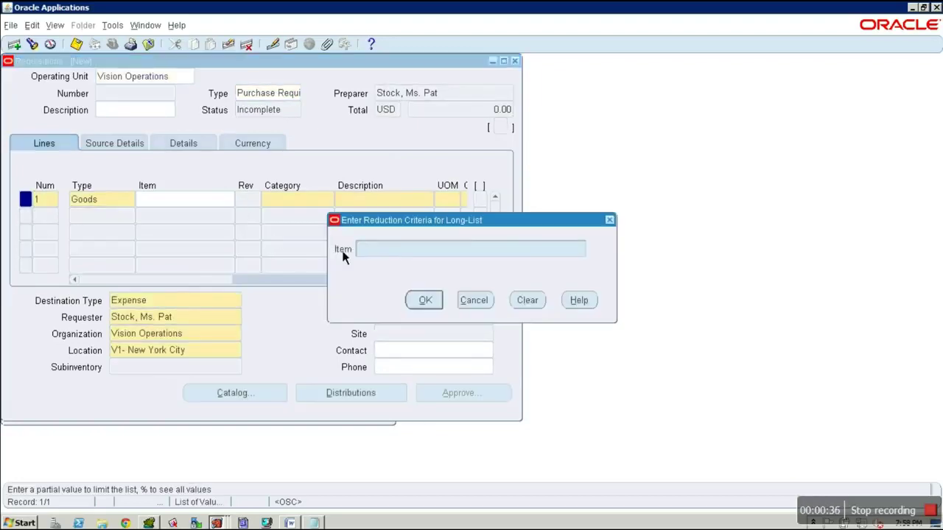
pyautogui.write('%')
pyautogui.click(442, 302)
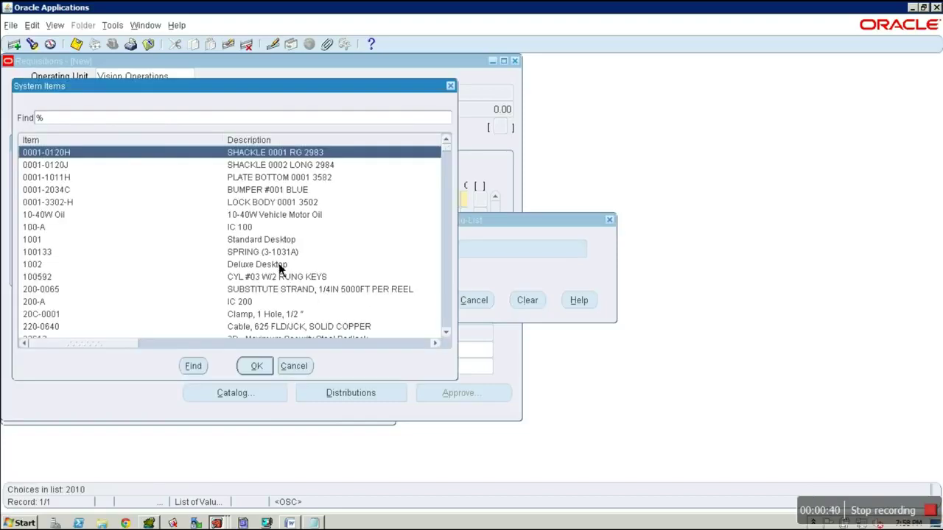
pyautogui.click(274, 249)
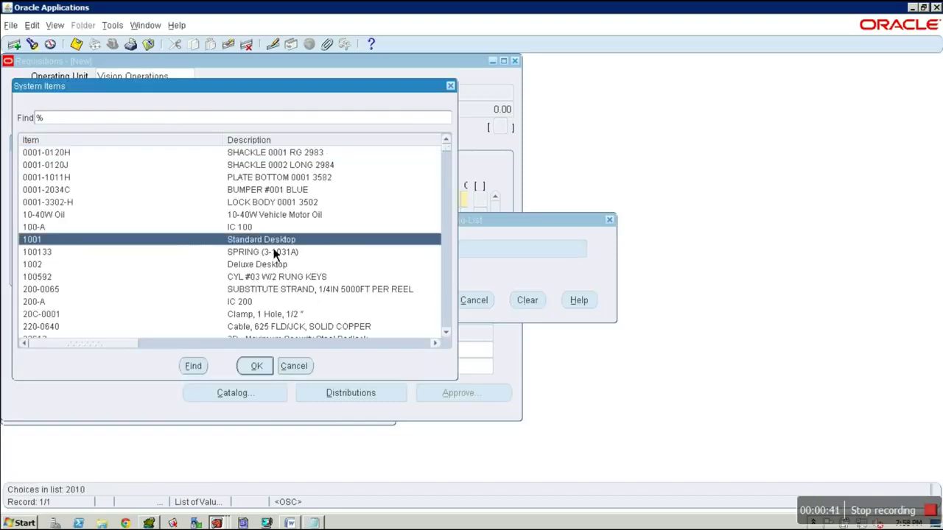
pyautogui.click(263, 374)
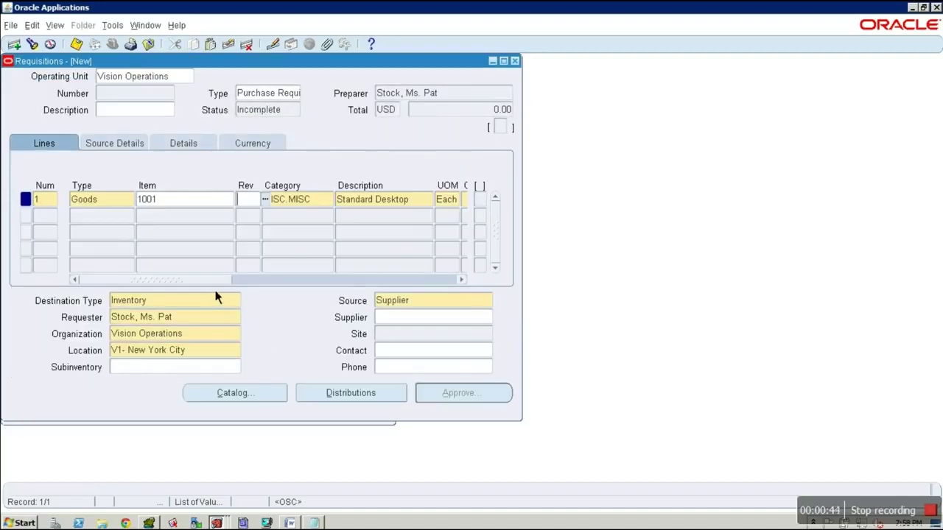
# Step: Set the requisition line's quantity to 20 and its need-by date to 06-MAY-2015
pyautogui.press('Tab')
pyautogui.press('Tab')
pyautogui.press('Tab')
pyautogui.press('Tab')
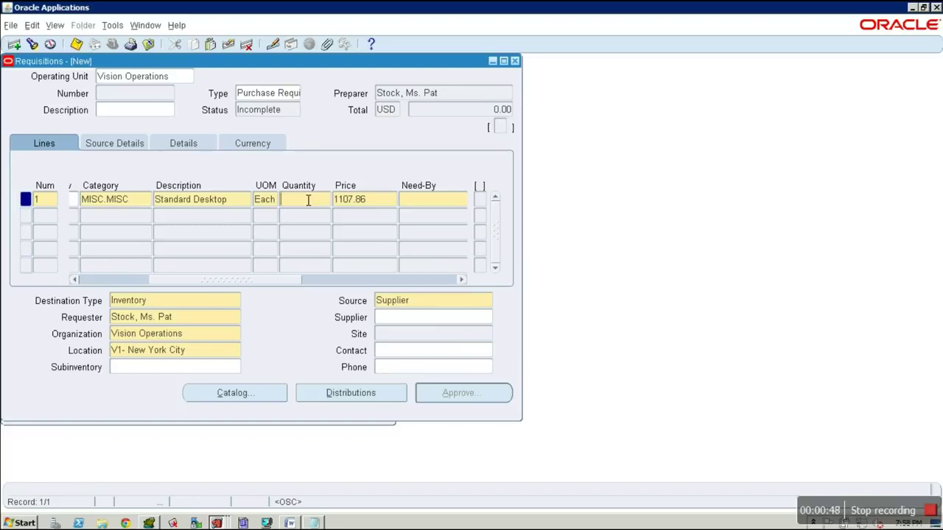
pyautogui.write('20')
pyautogui.click(444, 202)
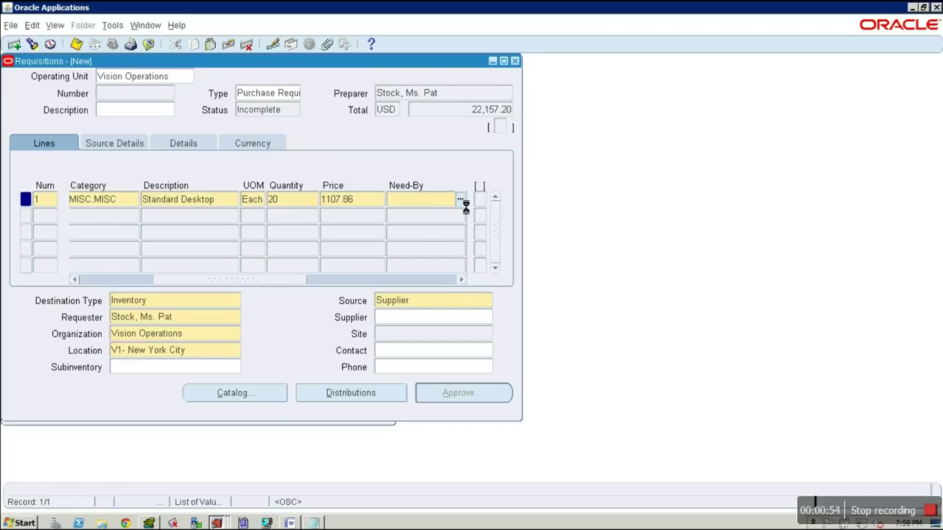
pyautogui.click(460, 199)
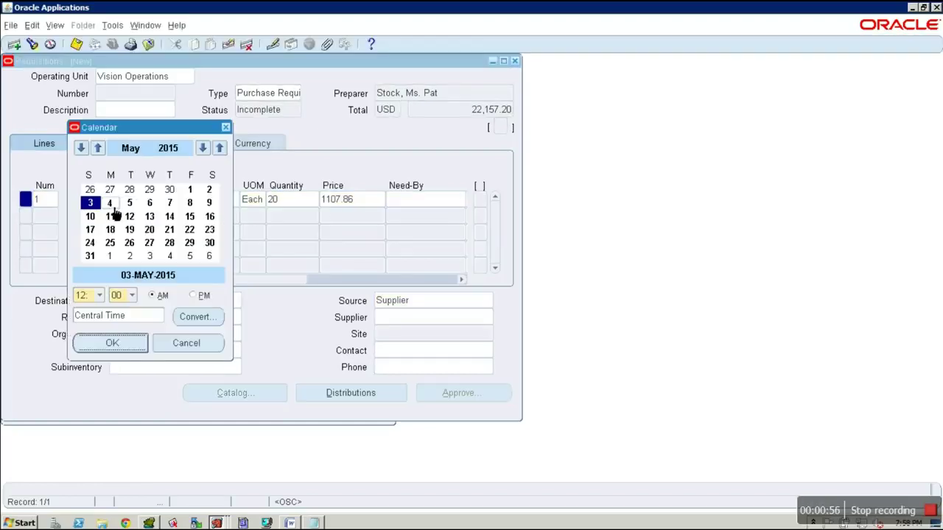
pyautogui.click(150, 203)
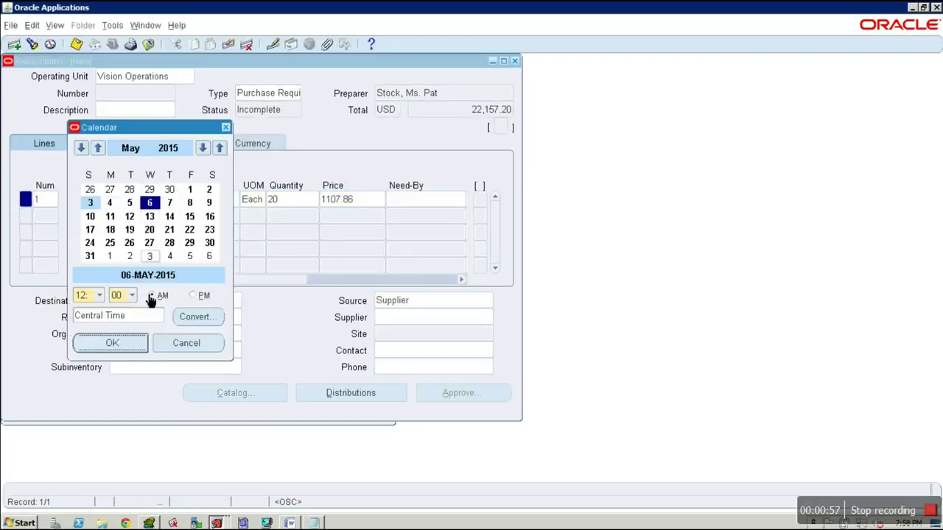
pyautogui.click(140, 348)
# Step: Set the requisition line's destination type to Expense and save the requisition
pyautogui.moveTo(233, 285); pyautogui.dragTo(460, 284)
pyautogui.moveTo(381, 293); pyautogui.dragTo(84, 295)
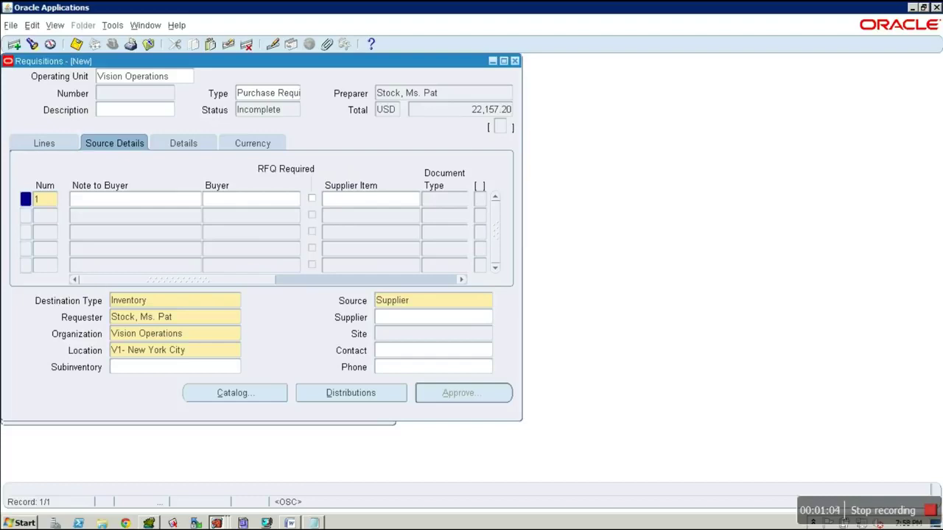
pyautogui.click(78, 45)
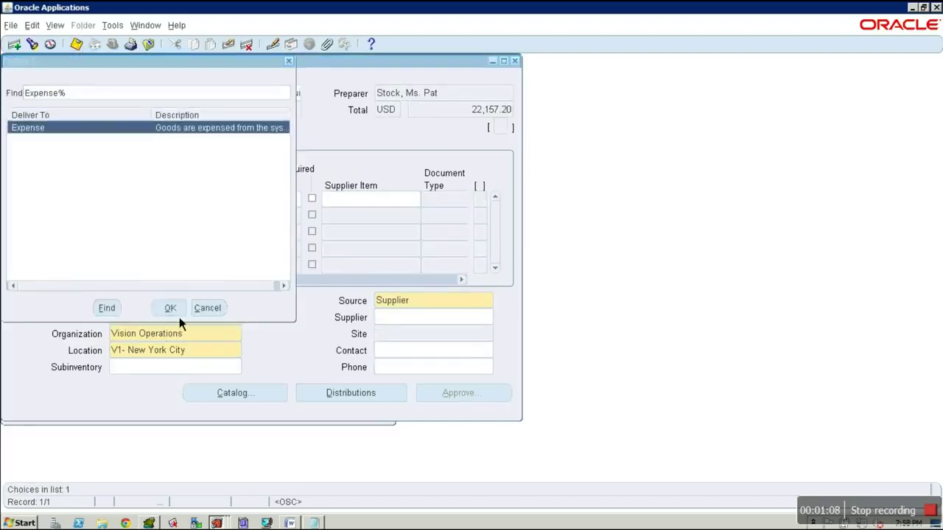
pyautogui.click(179, 312)
pyautogui.hotkey('ctrl', 's')
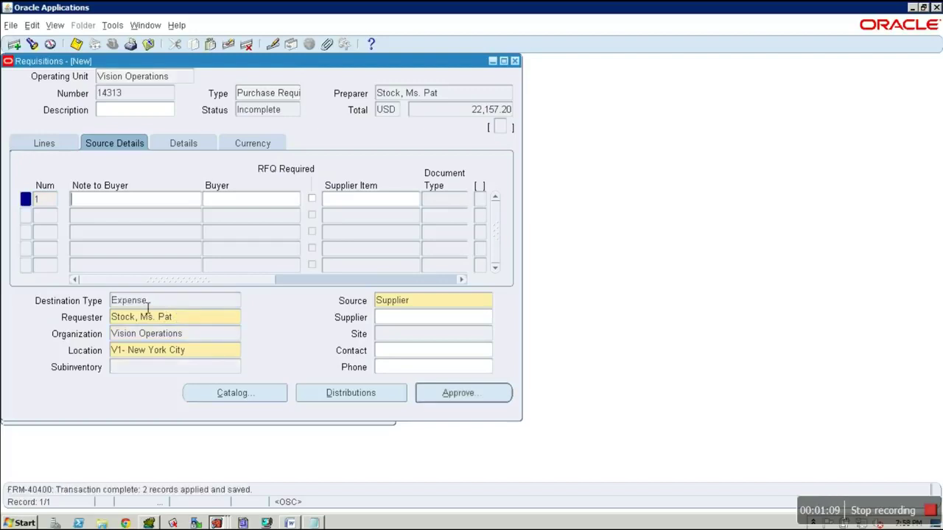
# Step: Select the saved requisition's number, then switch to the first query in the Toad for Oracle SQL editor
pyautogui.doubleClick(135, 97)
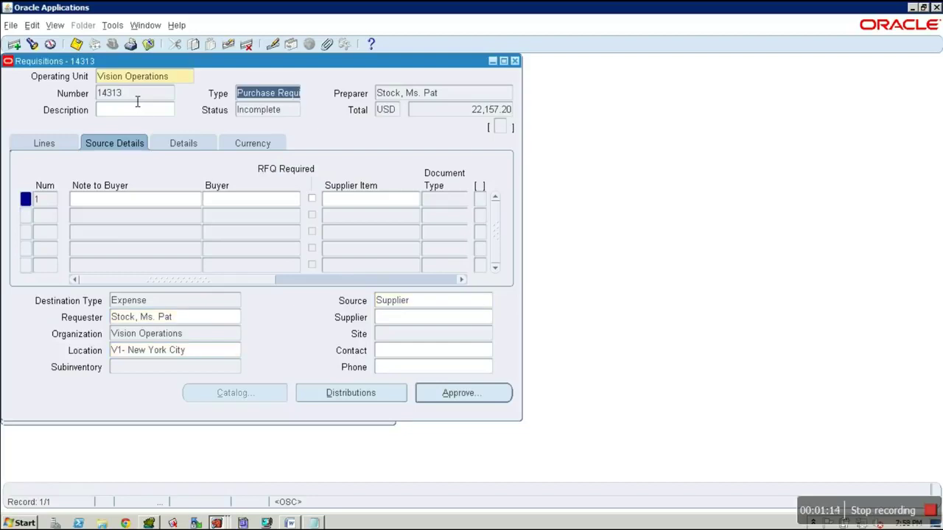
pyautogui.moveTo(116, 95); pyautogui.dragTo(140, 100)
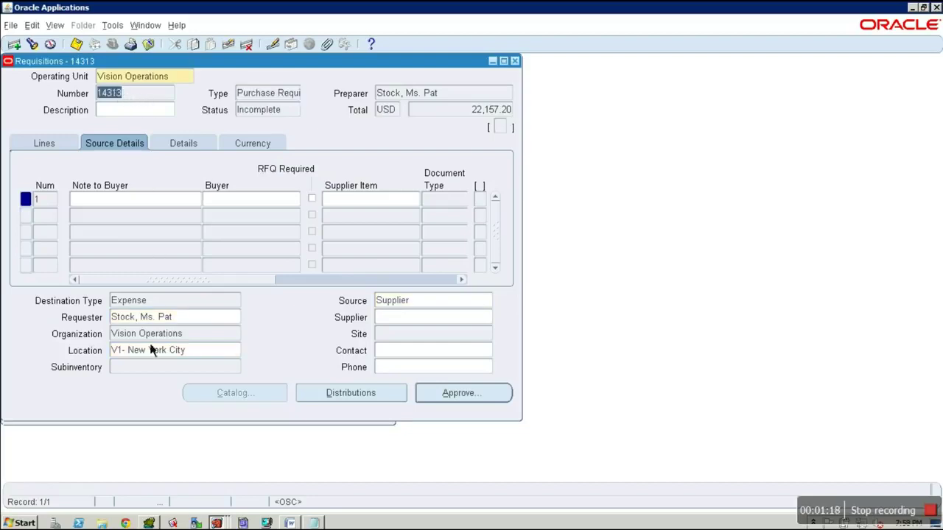
pyautogui.click(149, 523)
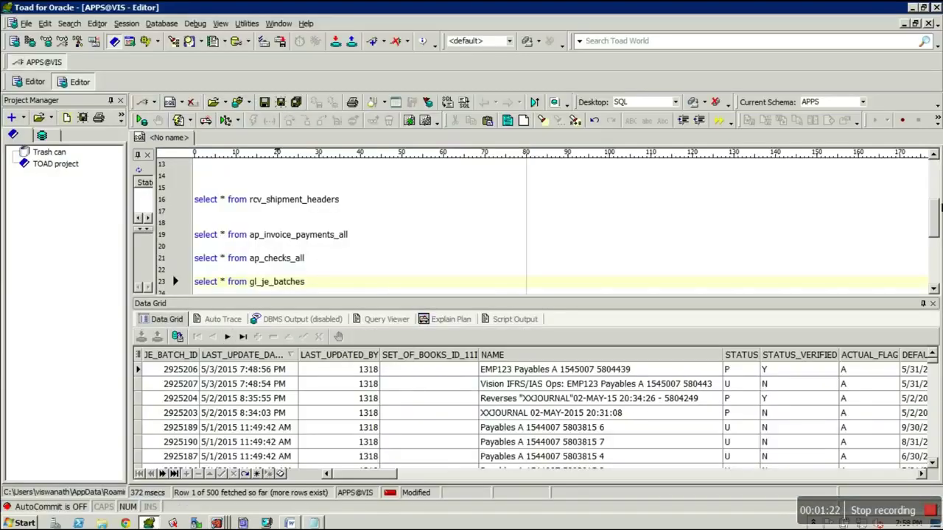
pyautogui.moveTo(939, 209); pyautogui.dragTo(940, 171)
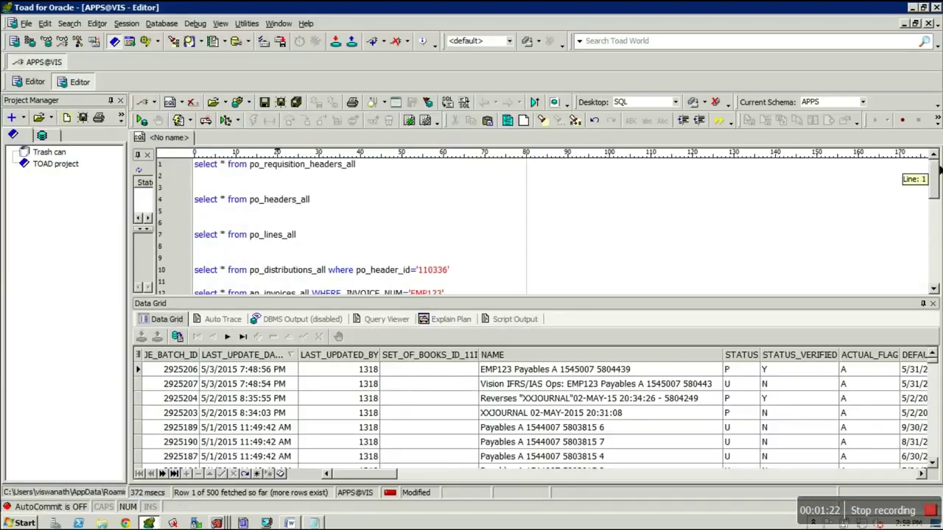
# Step: Filter the po_requisition_headers_all query by segment1 equal to the new requisition's number and run it
pyautogui.click(389, 168)
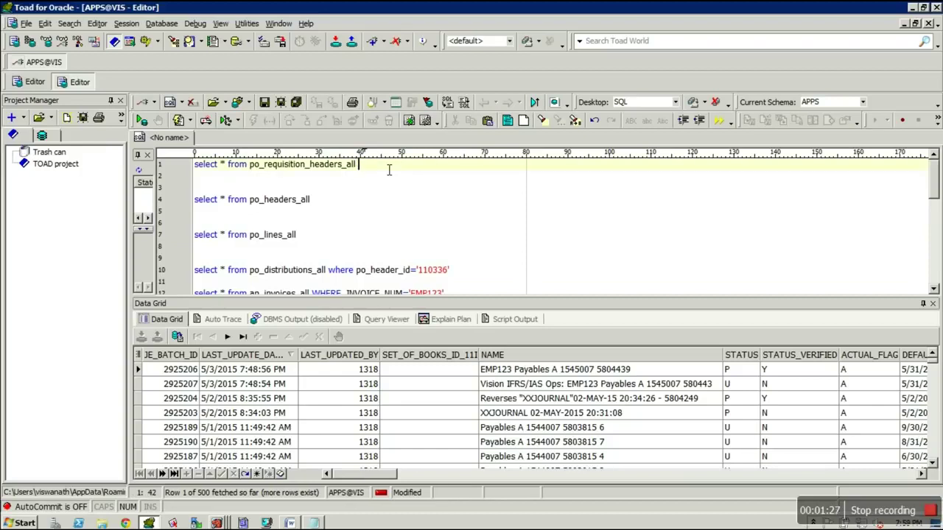
pyautogui.write("where segment1=''")
pyautogui.press('Left')
pyautogui.write('14313')
pyautogui.press('F9')
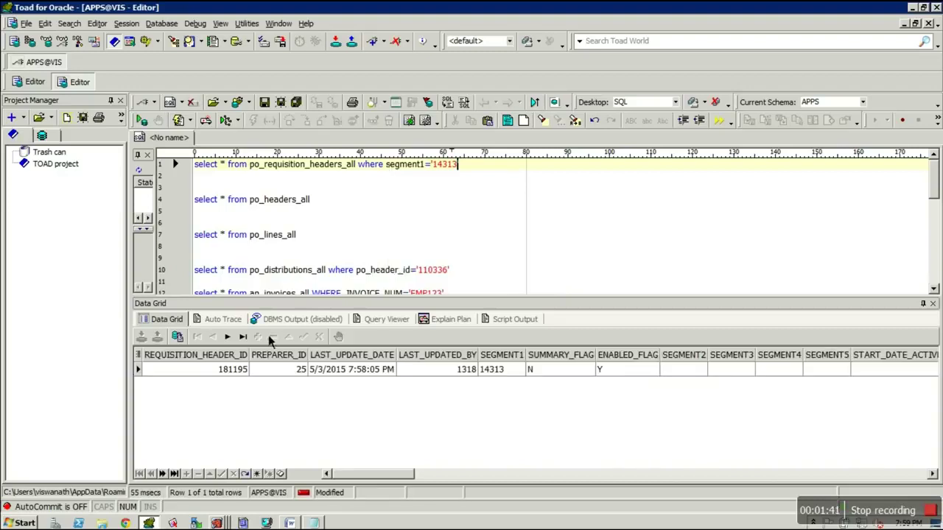
pyautogui.moveTo(374, 475)
pyautogui.mouseDown()
pyautogui.moveTo(416, 489)
pyautogui.moveTo(371, 490)
pyautogui.mouseUp()
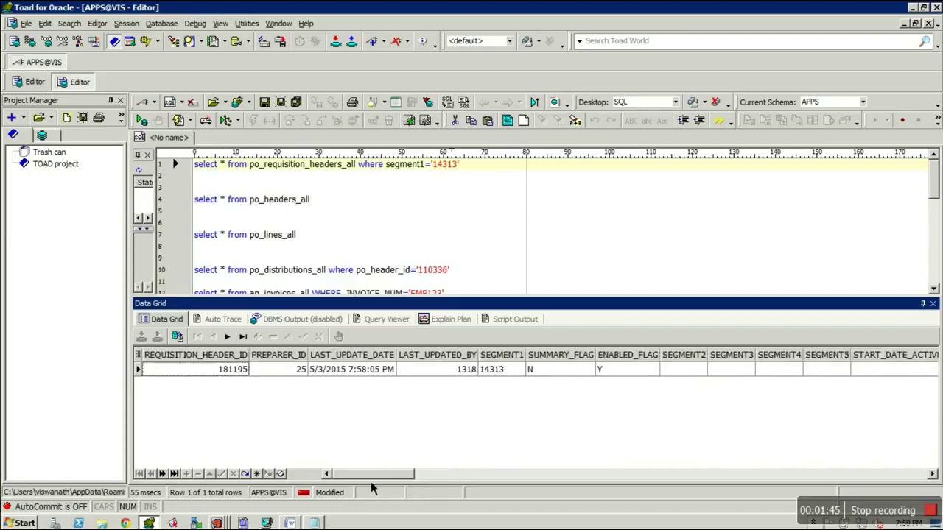
# Step: Write a new query below the headers query: select * from po_requisition_lines_all where
pyautogui.click(483, 169)
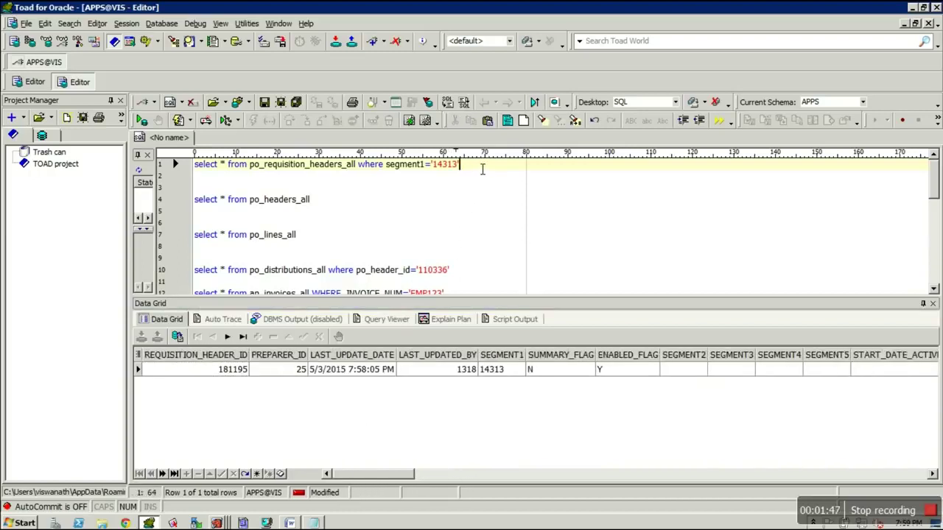
pyautogui.press('Return')
pyautogui.press('Return')
pyautogui.write('sel')
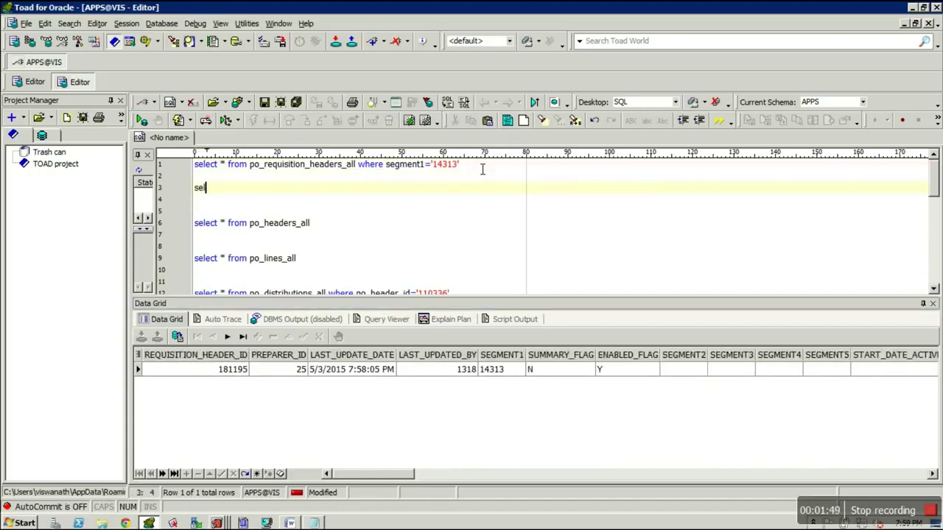
pyautogui.write('ect * fro')
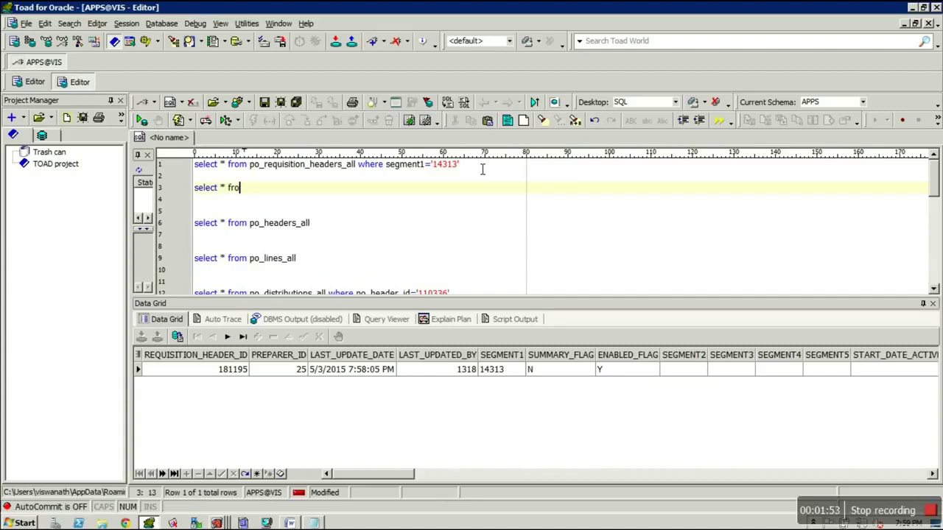
pyautogui.write('m po_requisition')
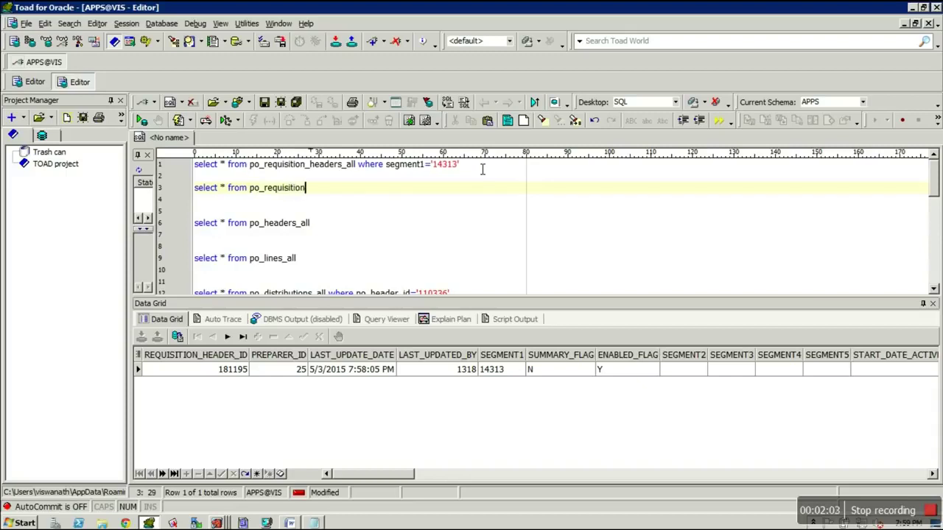
pyautogui.write('_')
pyautogui.write('lines')
pyautogui.write('-all')
pyautogui.press('BackSpace')
pyautogui.press('BackSpace')
pyautogui.press('BackSpace')
pyautogui.press('BackSpace')
pyautogui.press('BackSpace')
pyautogui.write('_all where')
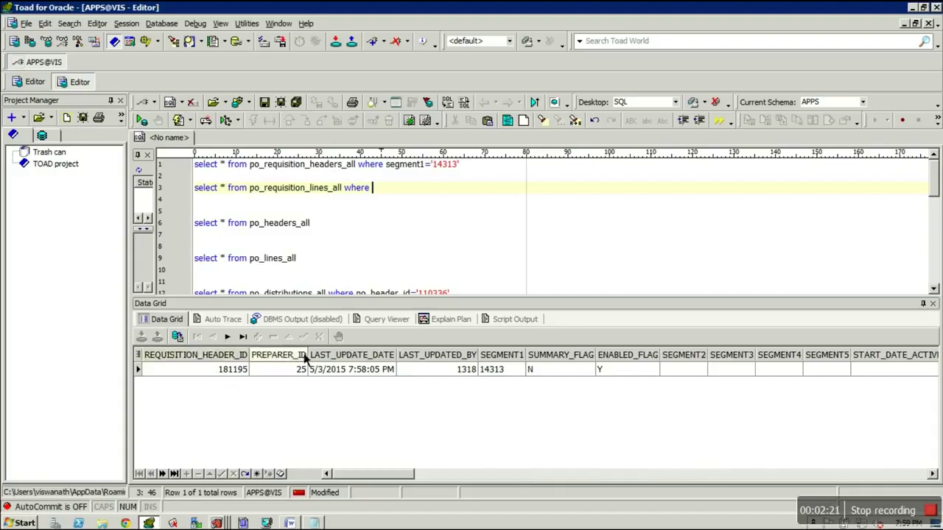
# Step: Complete the requisition lines query with the condition REQUISITION_HEADER_ID='181195', using the copied column name, and run it
pyautogui.click(218, 369)
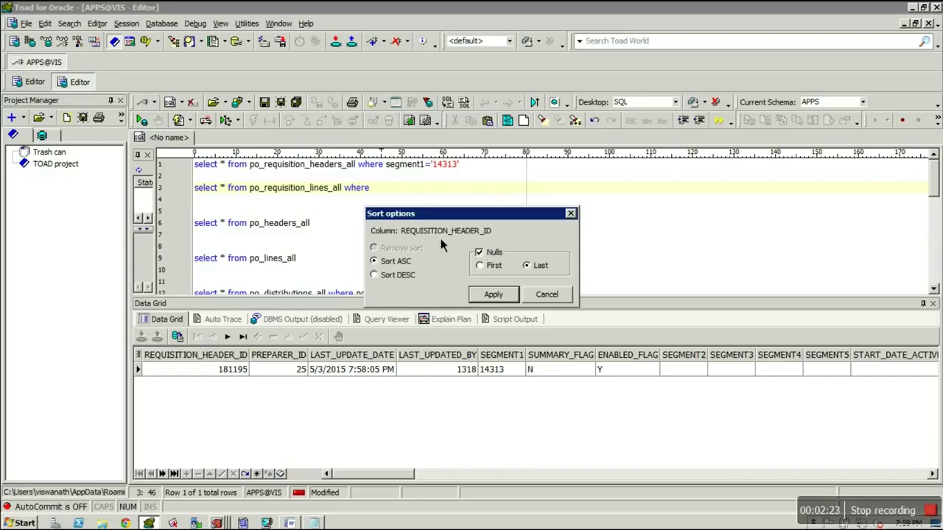
pyautogui.moveTo(402, 234); pyautogui.dragTo(508, 239)
pyautogui.hotkey('ctrl', 'c')
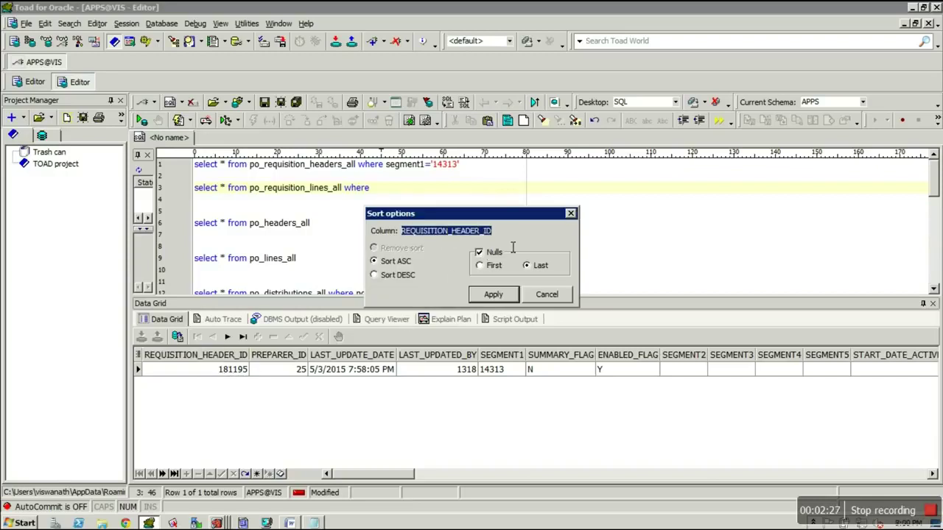
pyautogui.click(545, 294)
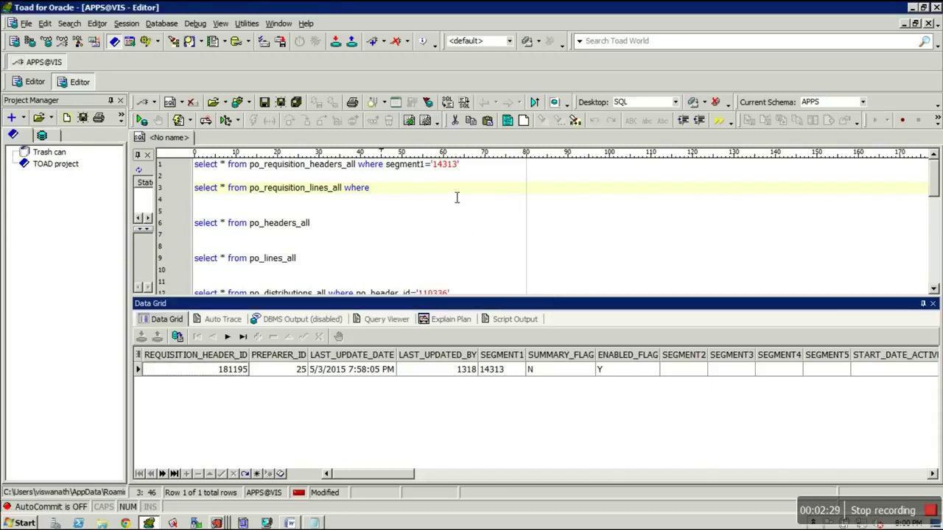
pyautogui.click(455, 193)
pyautogui.hotkey('ctrl', 'v')
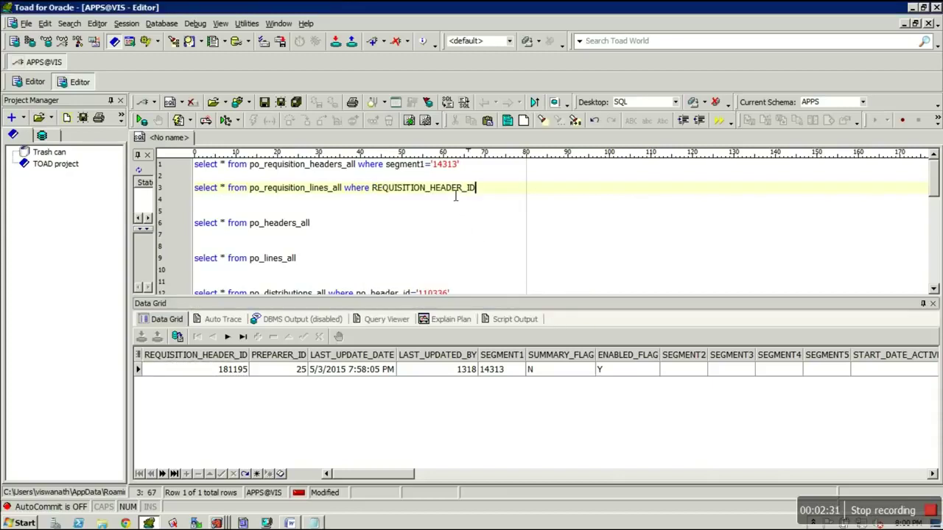
pyautogui.write("'181195")
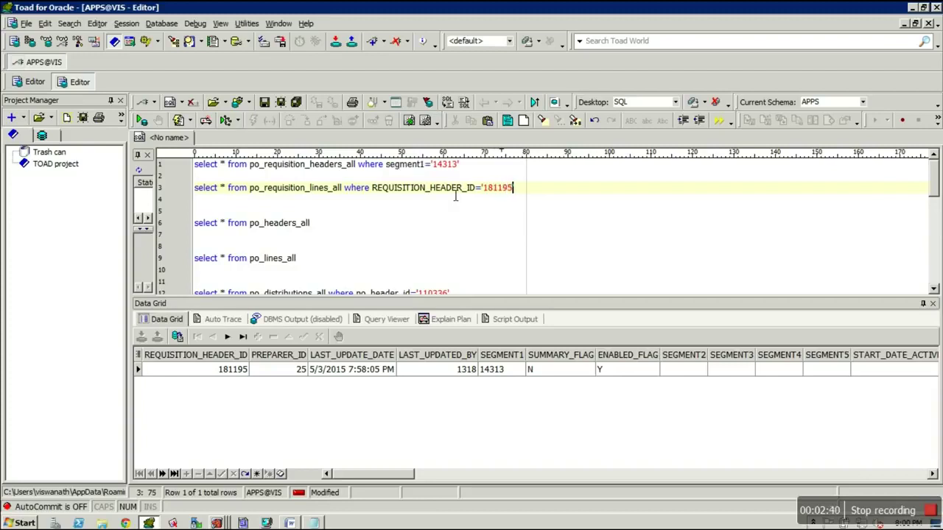
pyautogui.press('F9')
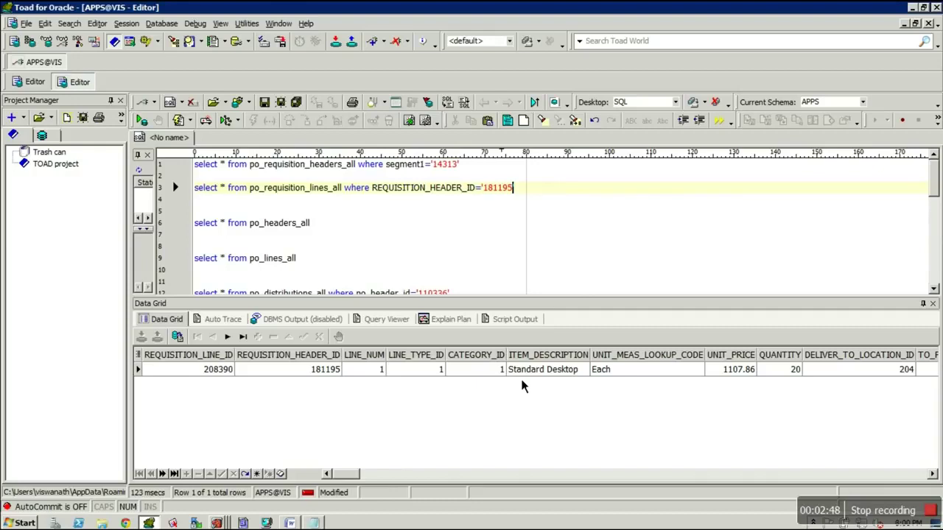
pyautogui.moveTo(352, 475); pyautogui.dragTo(361, 492)
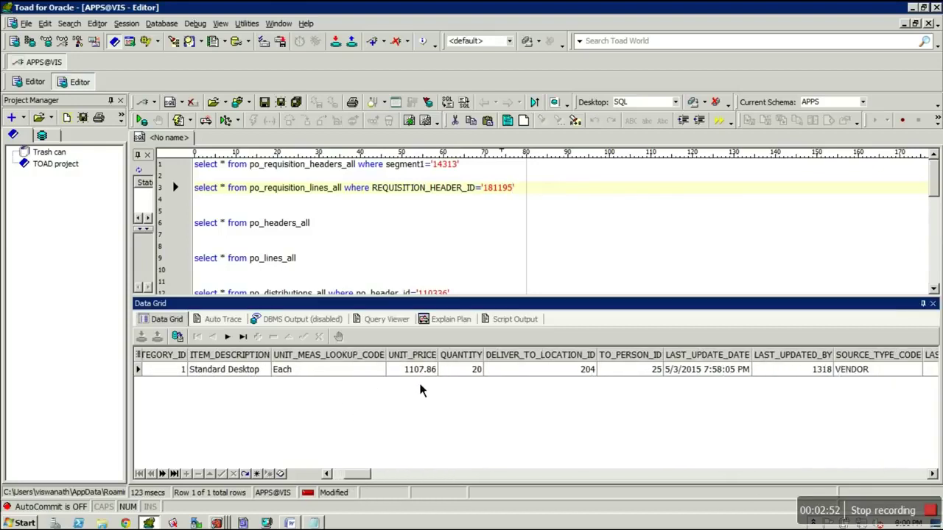
# Step: Switch to Oracle Applications, close the Requisitions form and open Requisition Summary from the navigator
pyautogui.moveTo(364, 474)
pyautogui.mouseDown()
pyautogui.moveTo(378, 489)
pyautogui.moveTo(417, 489)
pyautogui.moveTo(347, 480)
pyautogui.mouseUp()
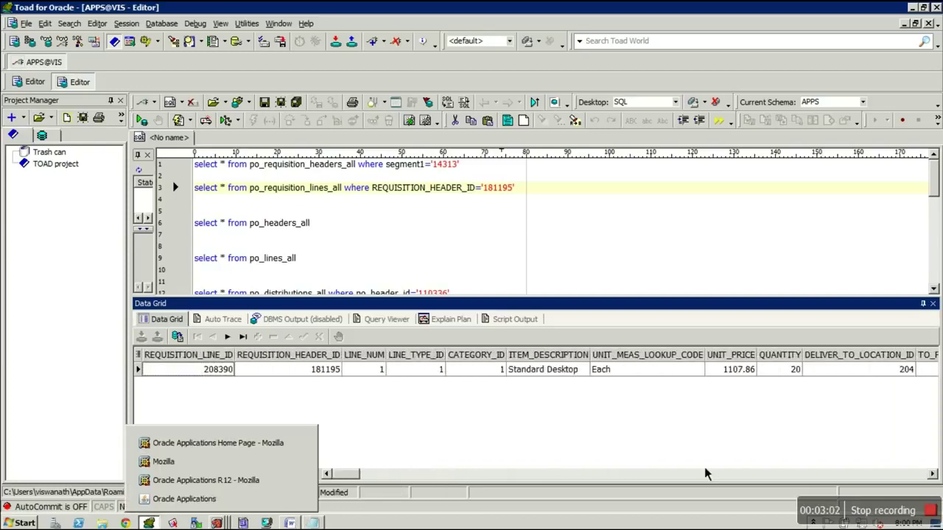
pyautogui.click(216, 522)
pyautogui.click(212, 509)
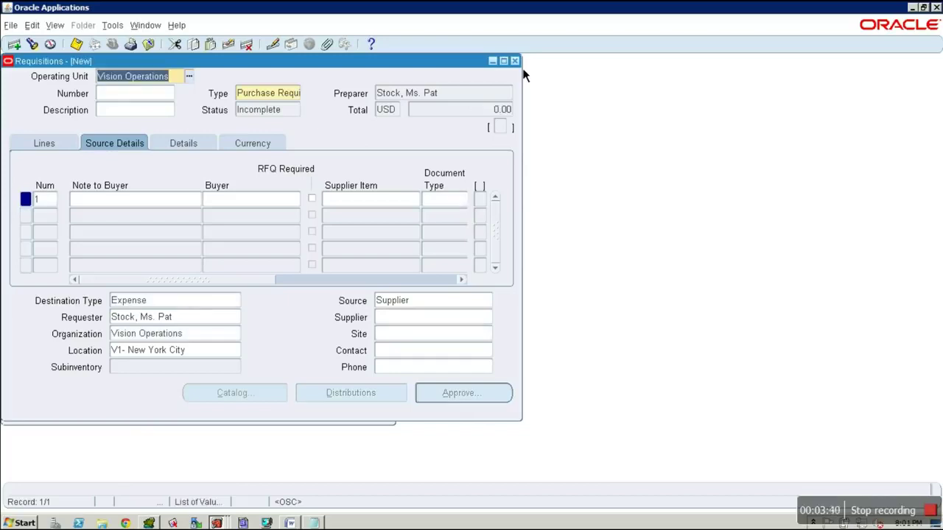
pyautogui.click(515, 60)
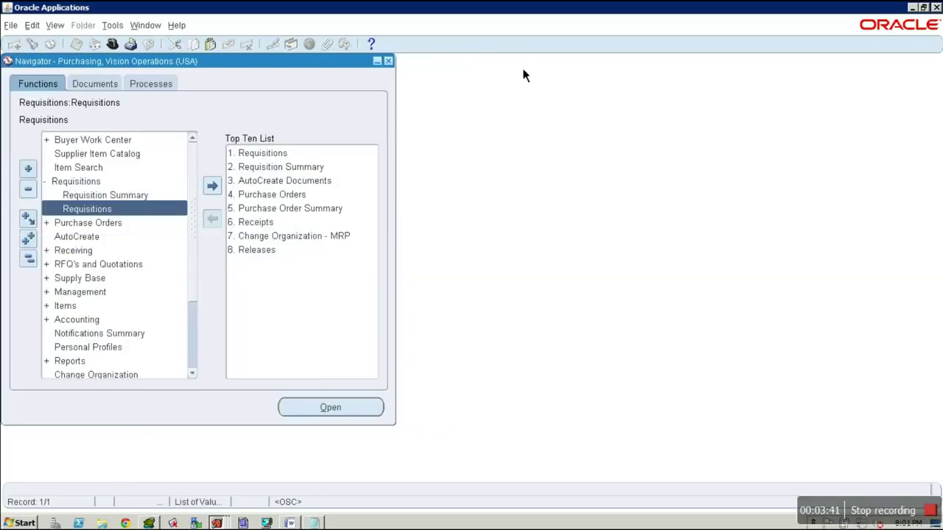
pyautogui.click(122, 199)
pyautogui.doubleClick(123, 200)
pyautogui.click(589, 302)
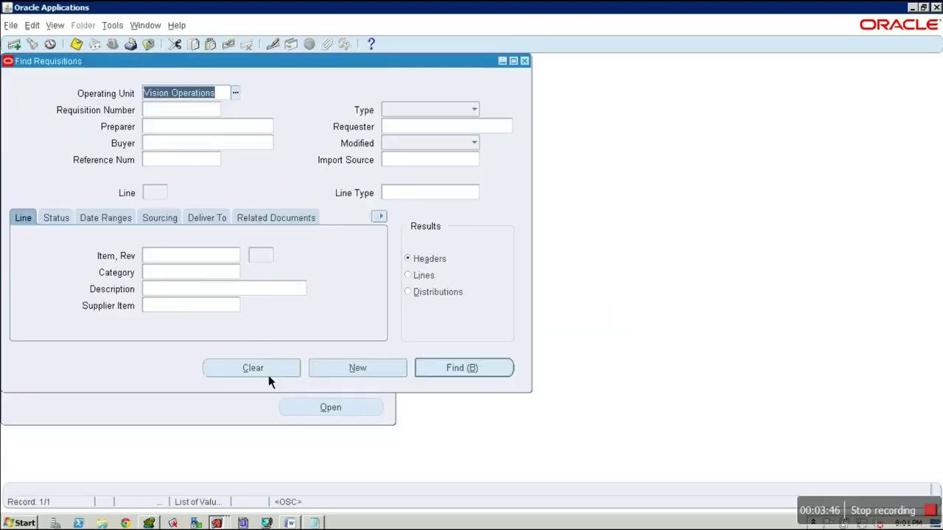
# Step: Clear the Find Requisitions criteria and try to find the requisition by its number
pyautogui.click(265, 370)
pyautogui.press('Tab')
pyautogui.write('143')
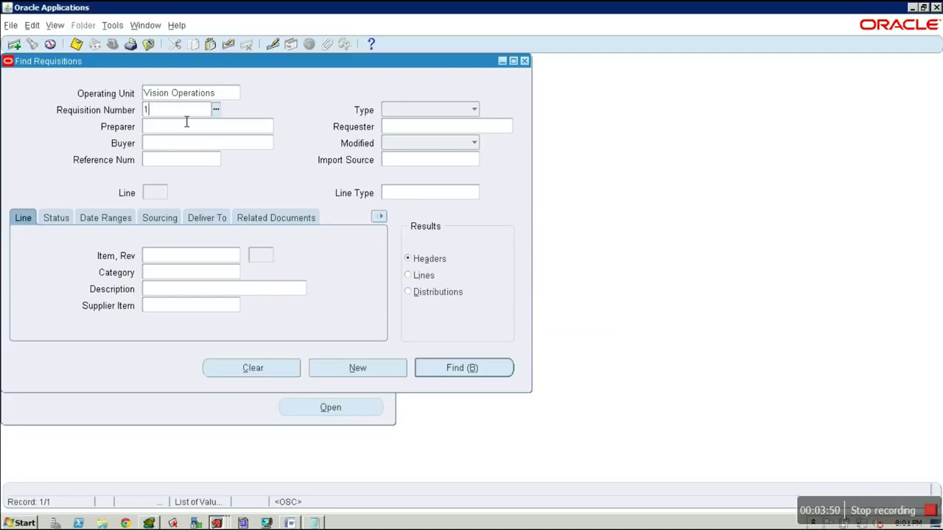
pyautogui.write('31')
pyautogui.click(462, 372)
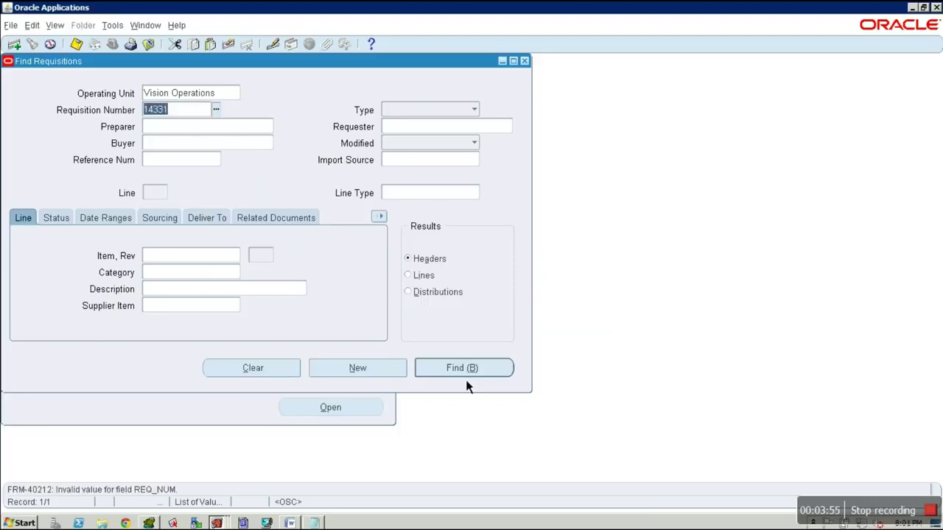
# Step: Check the requisition number in the Toad headers query, correct it in the Find Requisitions form and run the search
pyautogui.click(149, 523)
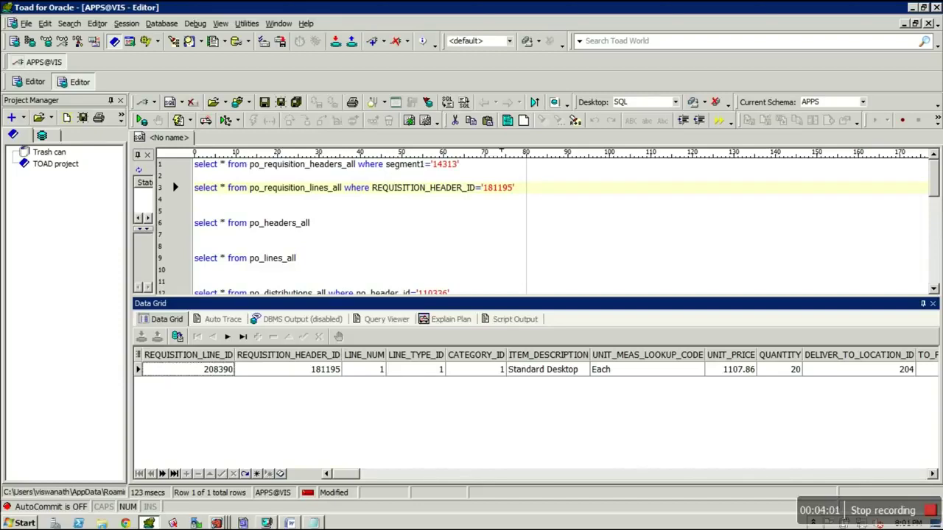
pyautogui.click(218, 523)
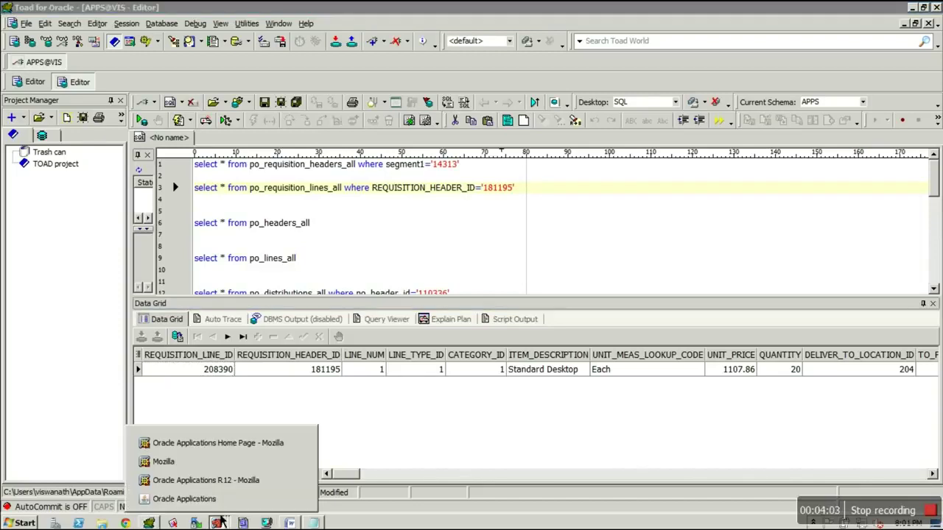
pyautogui.click(184, 498)
pyautogui.click(212, 110)
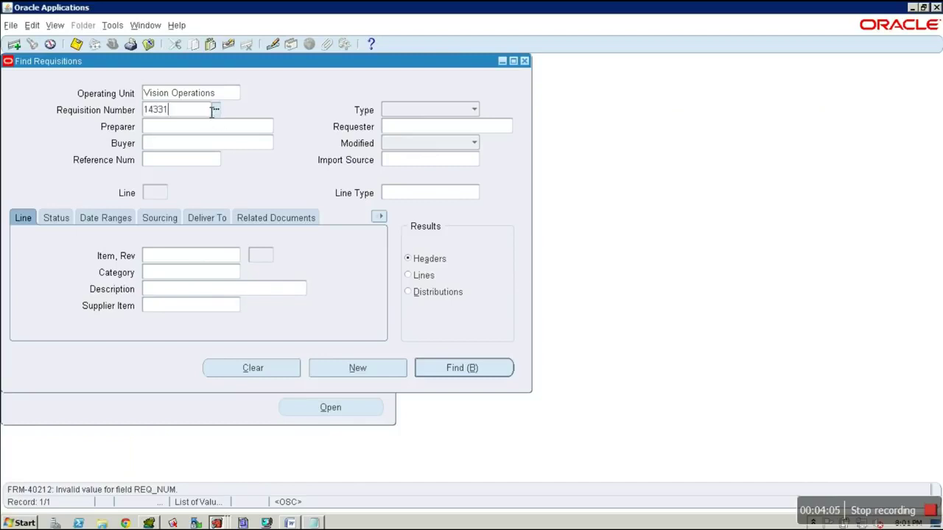
pyautogui.press('BackSpace')
pyautogui.press('BackSpace')
pyautogui.write('13')
pyautogui.click(480, 373)
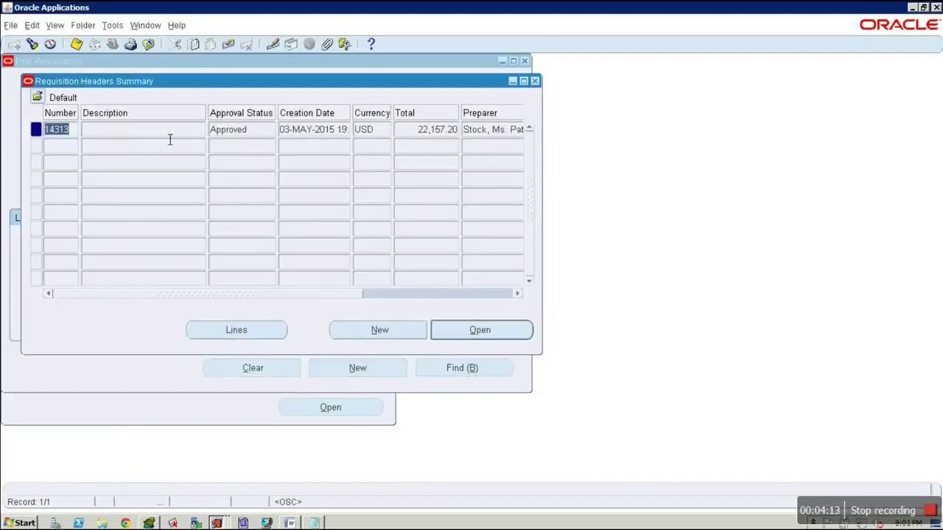
# Step: Review the found requisition's approval status, and view its line and distribution summaries
pyautogui.click(274, 138)
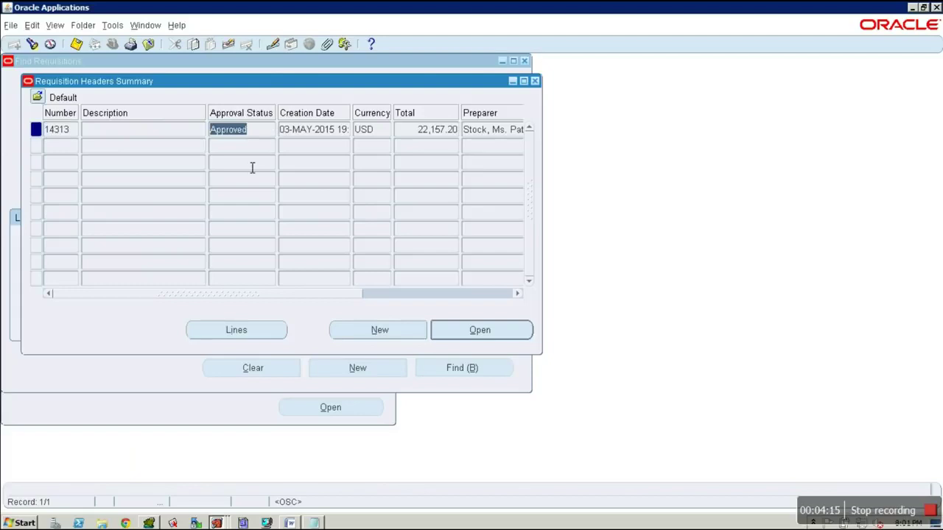
pyautogui.moveTo(231, 293); pyautogui.dragTo(398, 295)
pyautogui.click(276, 333)
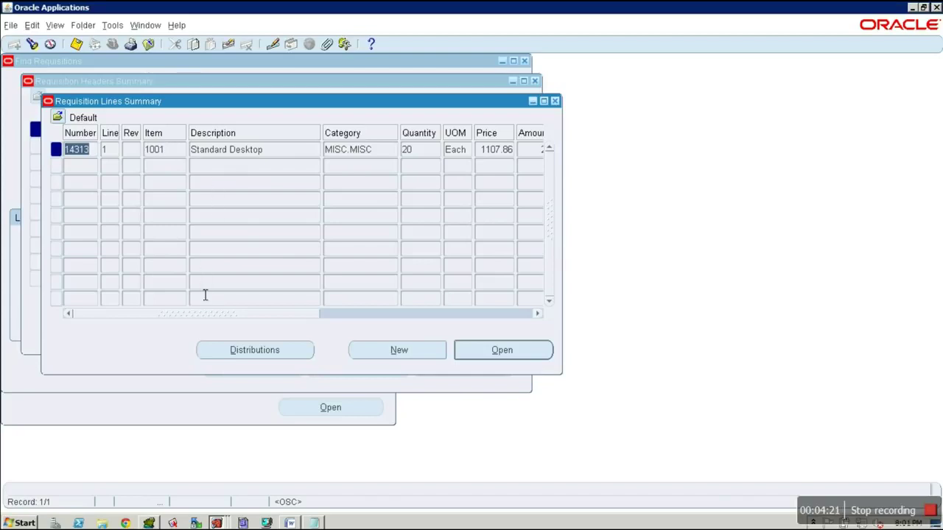
pyautogui.moveTo(226, 324); pyautogui.dragTo(31, 308)
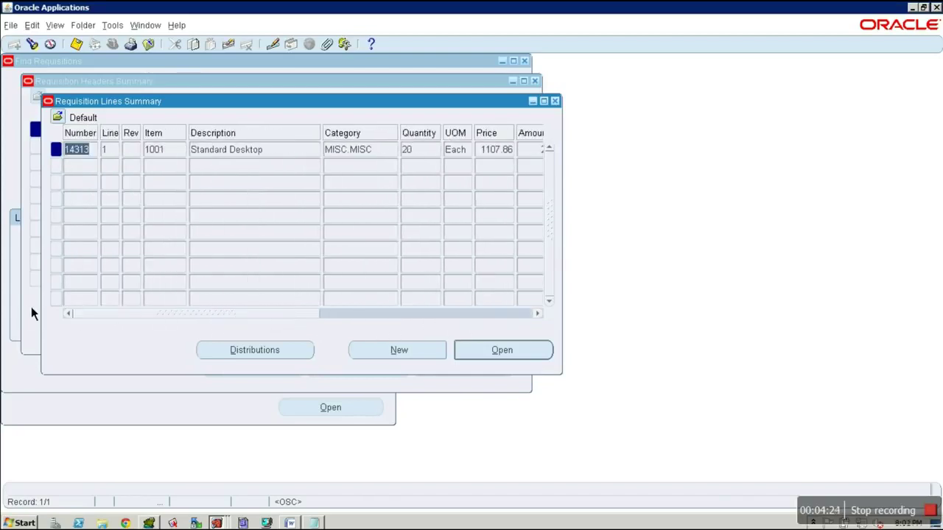
pyautogui.click(270, 351)
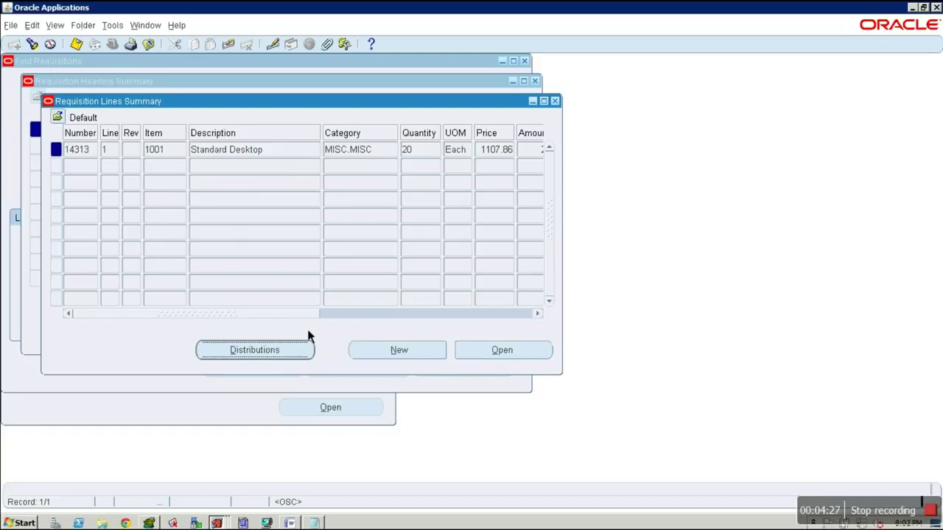
pyautogui.moveTo(235, 338); pyautogui.dragTo(142, 331)
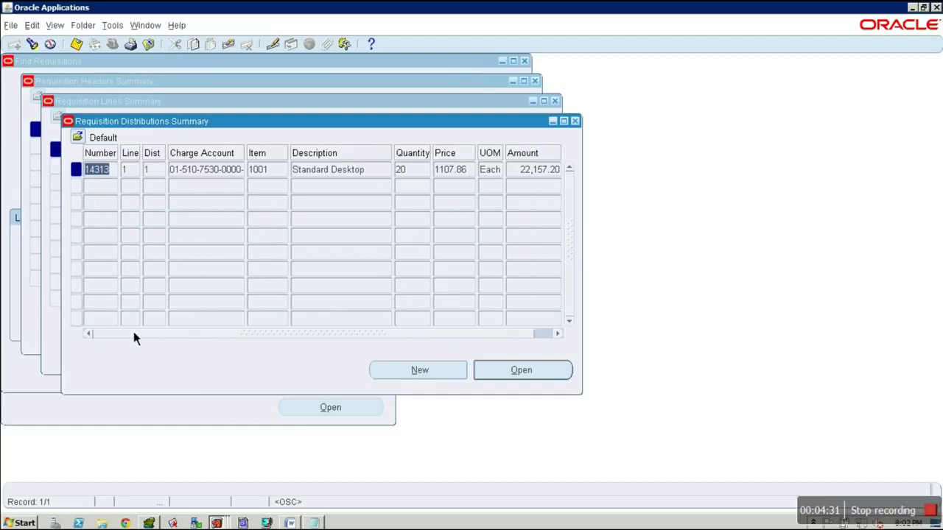
# Step: Close the requisition distributions, lines and headers summaries to return to the Find Requisitions form
pyautogui.click(575, 121)
pyautogui.hotkey('ctrl', 'F4')
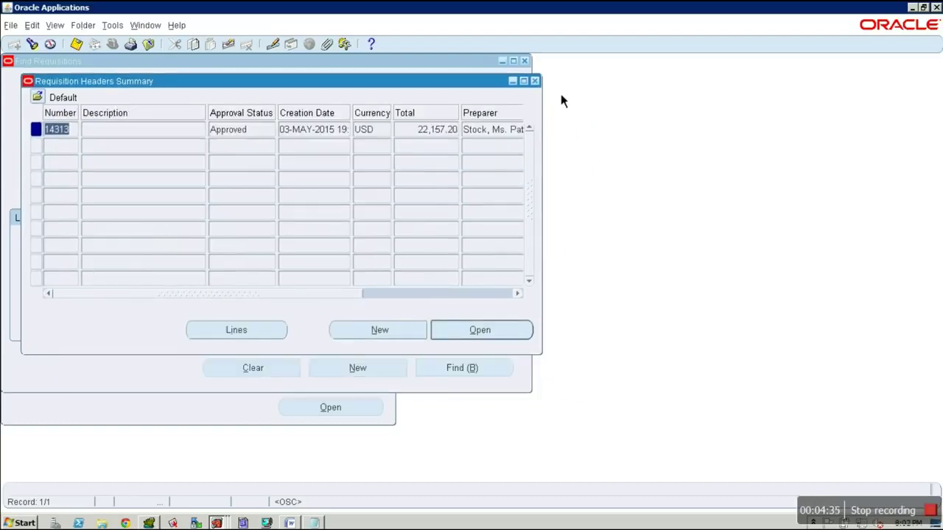
pyautogui.click(537, 82)
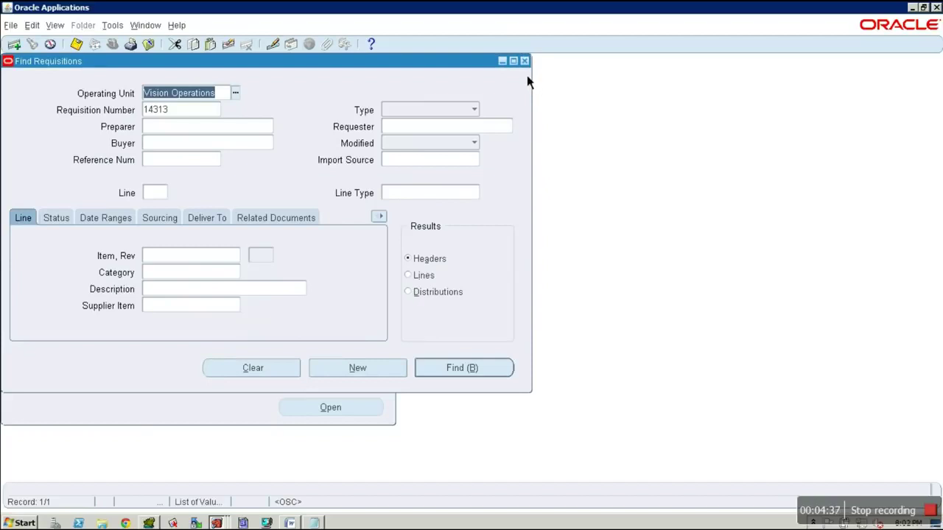
pyautogui.click(177, 111)
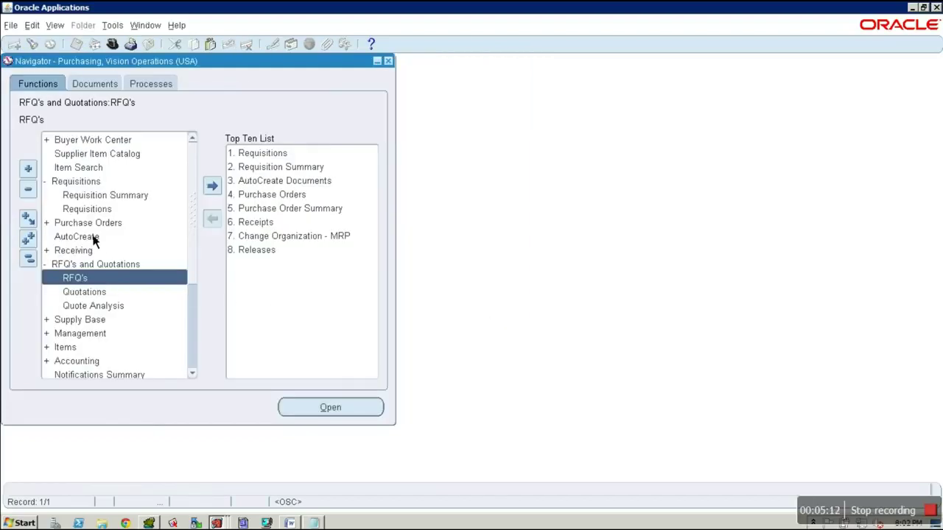
# Step: Open AutoCreate and try to find the requisition's lines by its number, keeping the default buyer and ship-to criteria
pyautogui.doubleClick(94, 240)
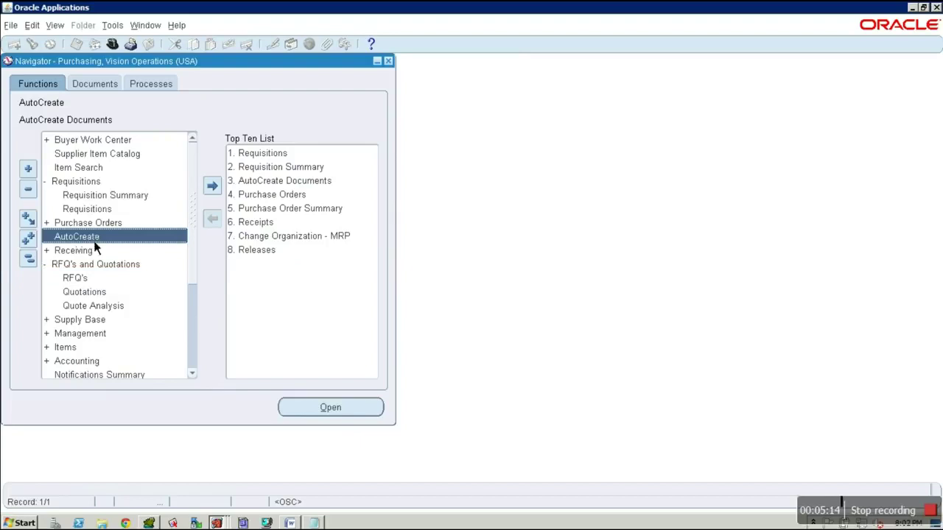
pyautogui.click(145, 121)
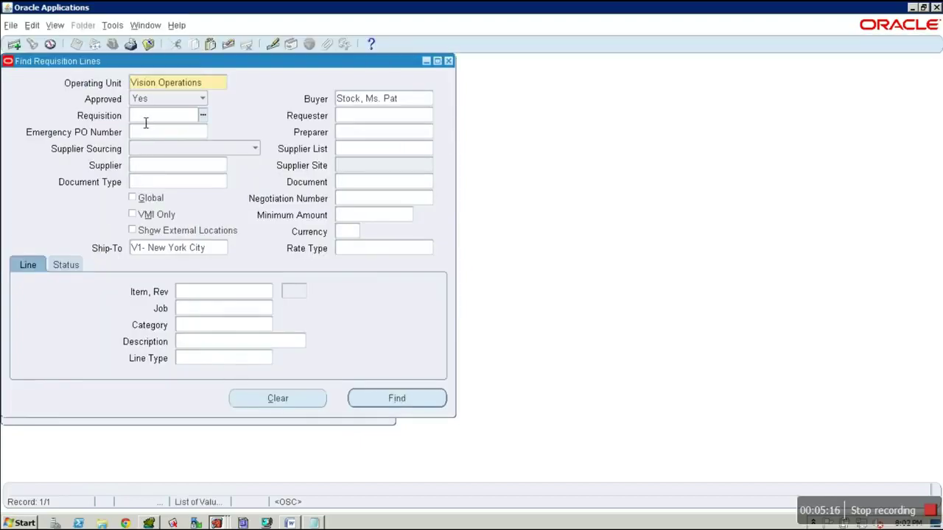
pyautogui.write('14313')
pyautogui.click(402, 410)
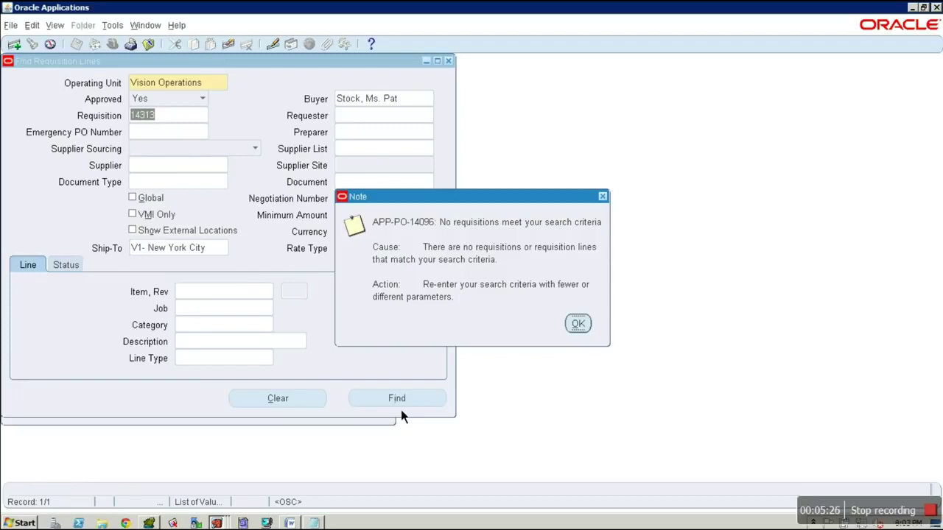
# Step: Clear the default buyer and ship-to criteria, re-enter the requisition number and find its lines
pyautogui.click(579, 324)
pyautogui.click(309, 402)
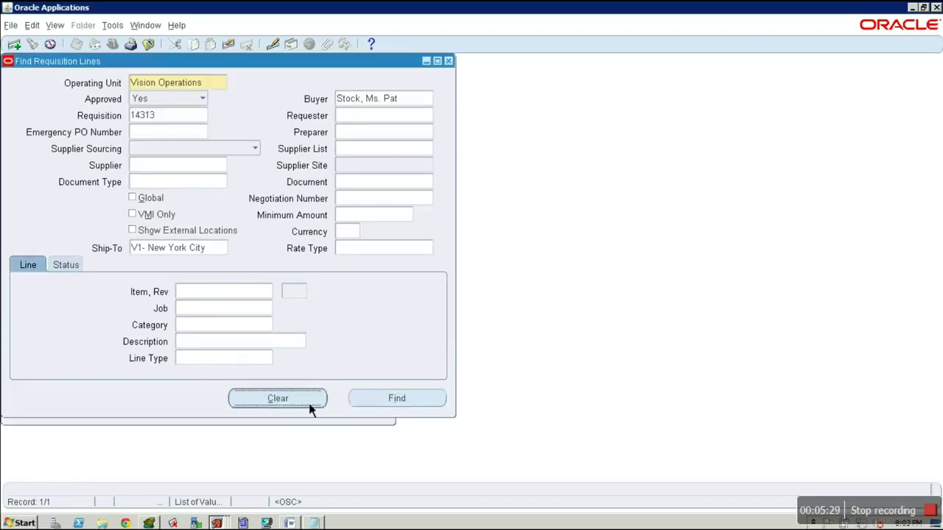
pyautogui.click(162, 120)
pyautogui.write('14313')
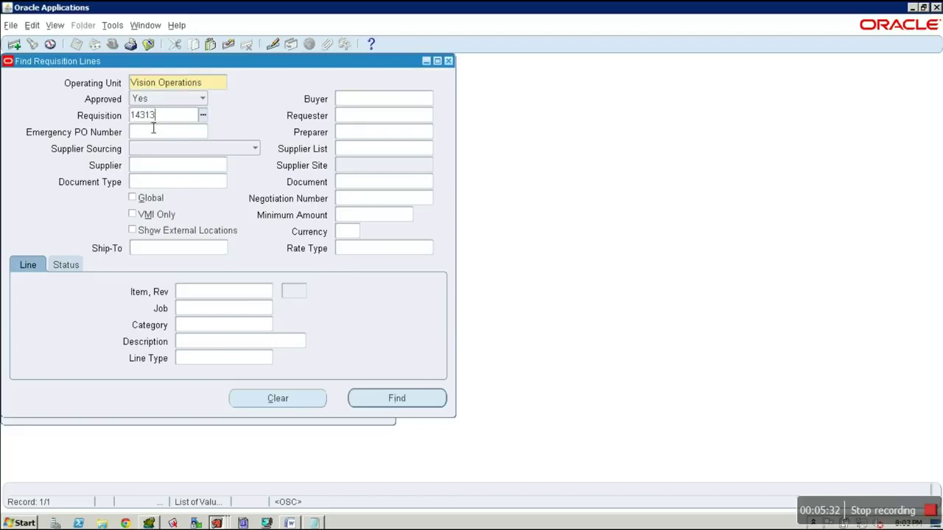
pyautogui.click(417, 407)
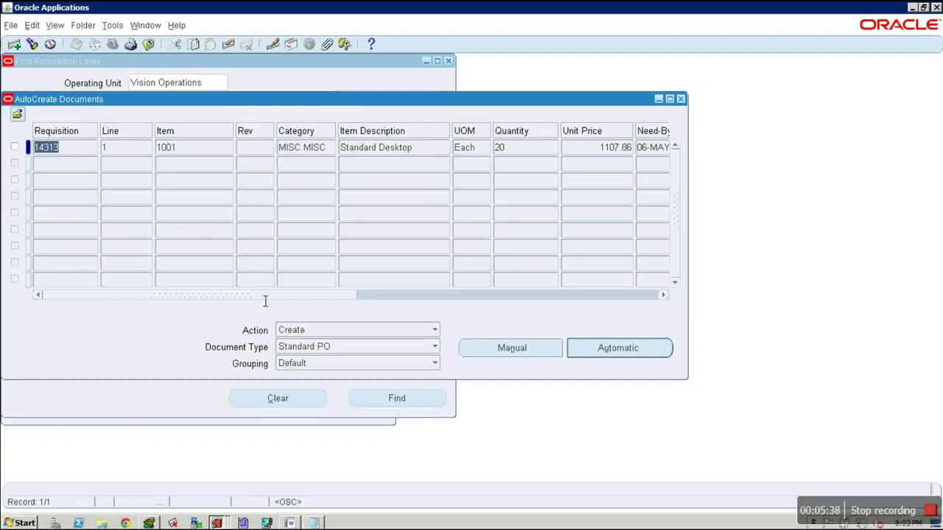
# Step: Select the Standard Desktop requisition line and start automatic creation of a Standard PO with Default grouping
pyautogui.moveTo(272, 294); pyautogui.dragTo(47, 219)
pyautogui.click(15, 147)
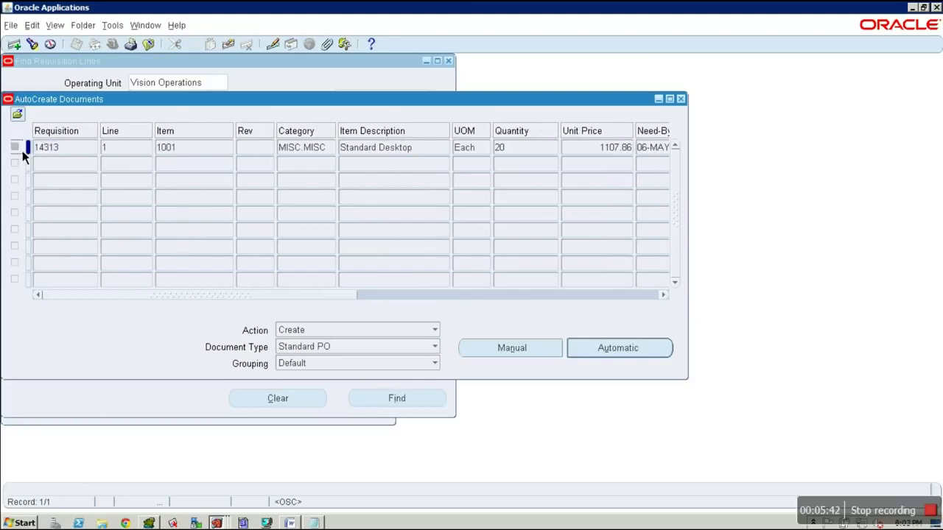
pyautogui.click(389, 336)
pyautogui.click(388, 334)
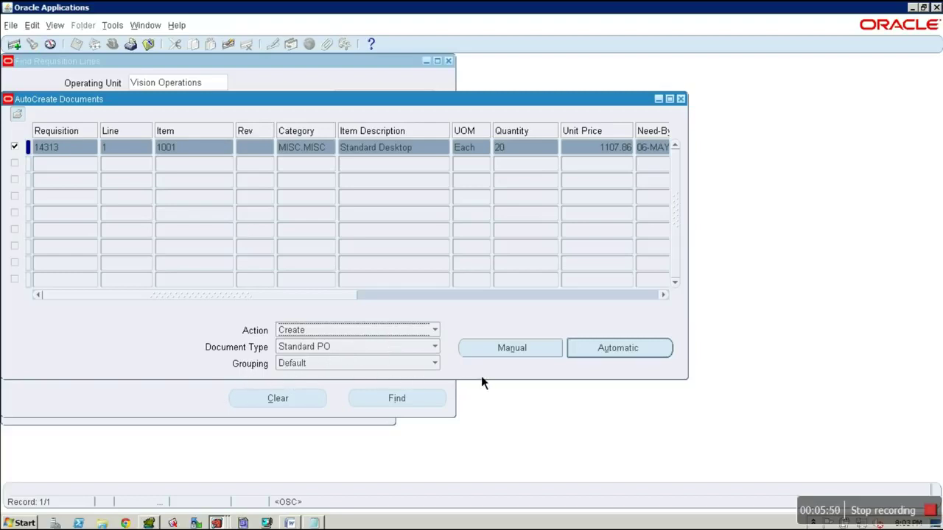
pyautogui.click(619, 353)
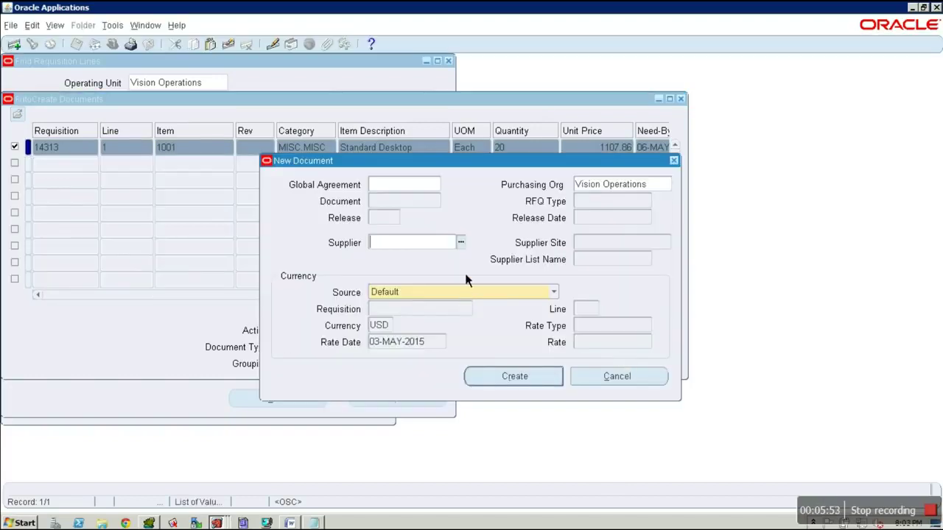
# Step: Choose 3M Health Care from the full supplier list for the new document and create the purchase order
pyautogui.hotkey('ctrl', 'l')
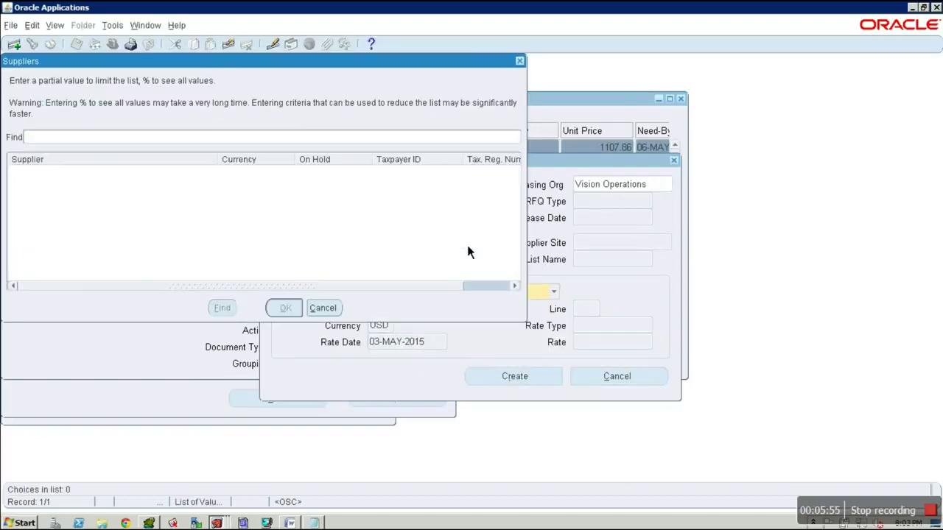
pyautogui.write('%')
pyautogui.click(221, 308)
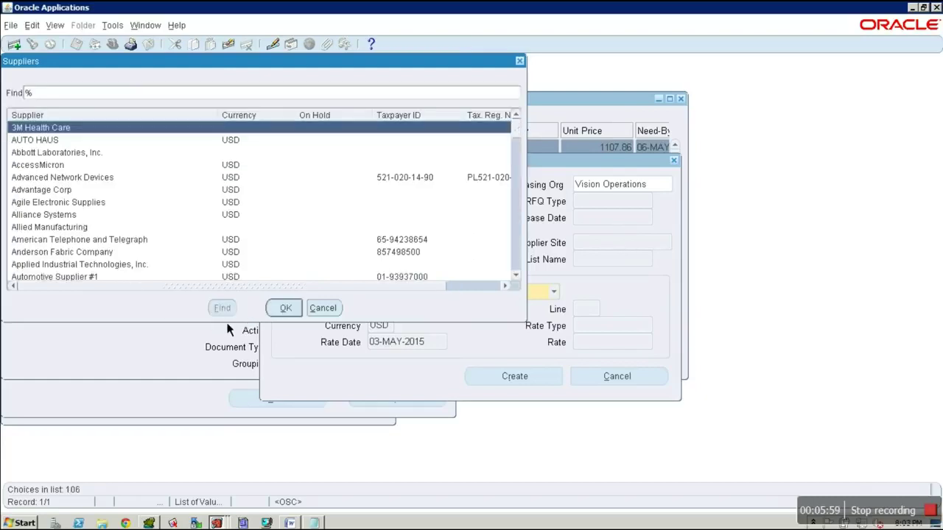
pyautogui.click(287, 310)
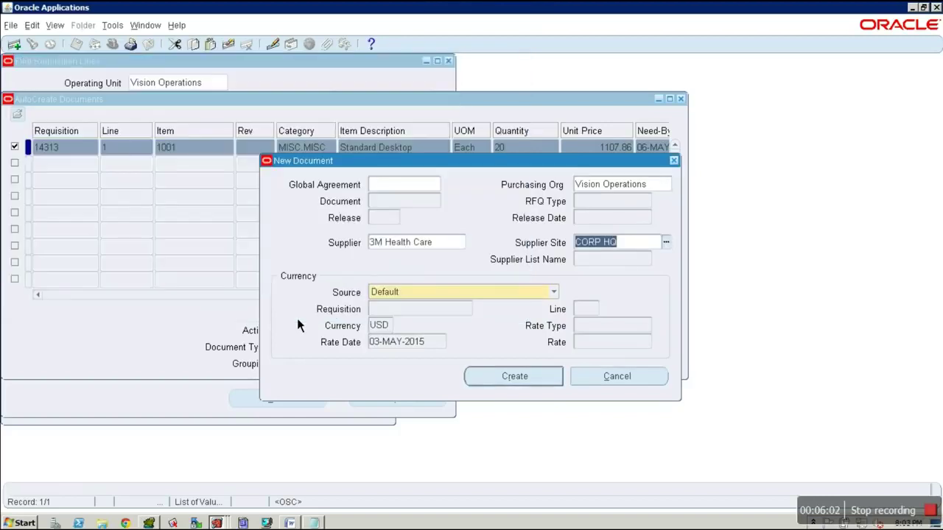
pyautogui.click(535, 387)
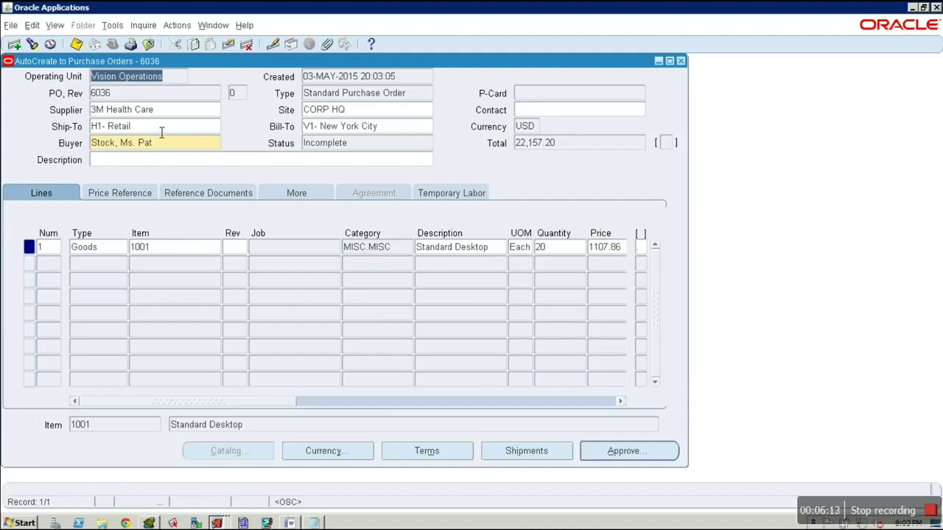
# Step: View the new purchase order's shipments, including the match approval settings, and open the shipment's distributions
pyautogui.click(528, 457)
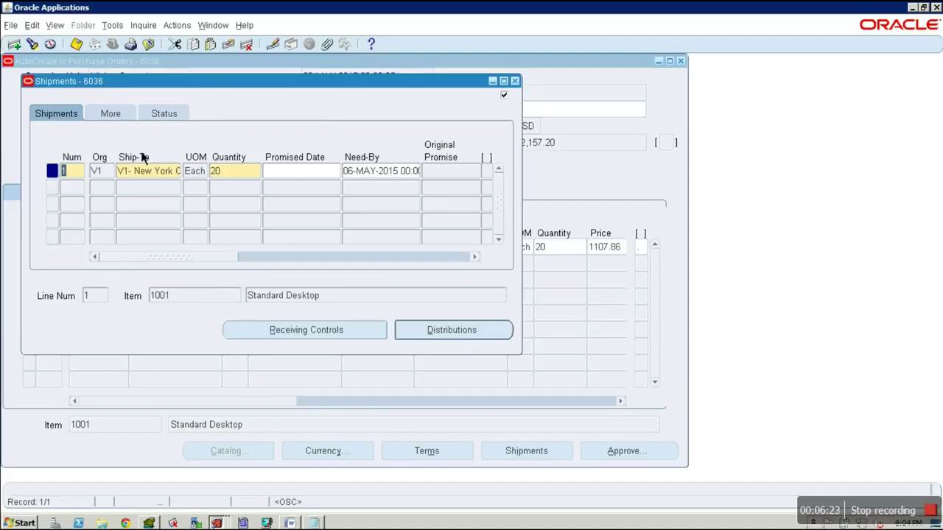
pyautogui.click(128, 114)
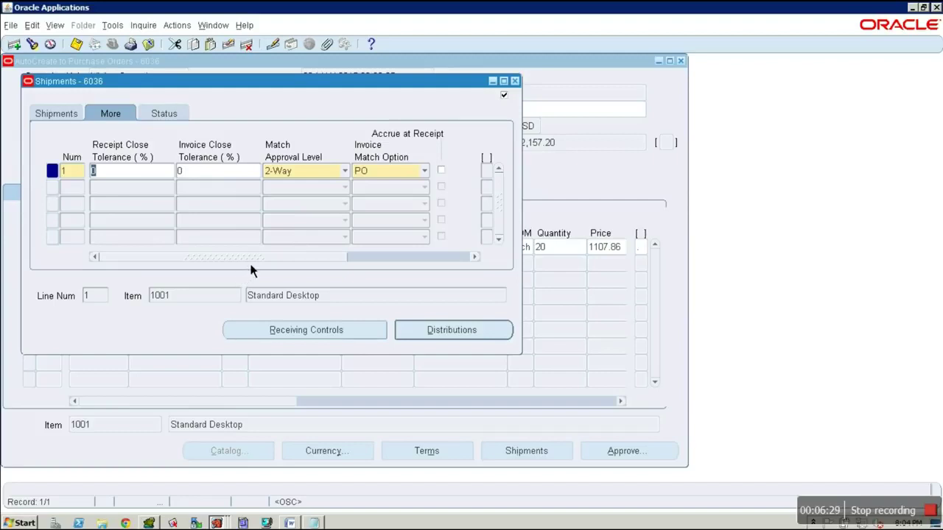
pyautogui.moveTo(263, 268); pyautogui.dragTo(458, 266)
pyautogui.moveTo(302, 267); pyautogui.dragTo(210, 263)
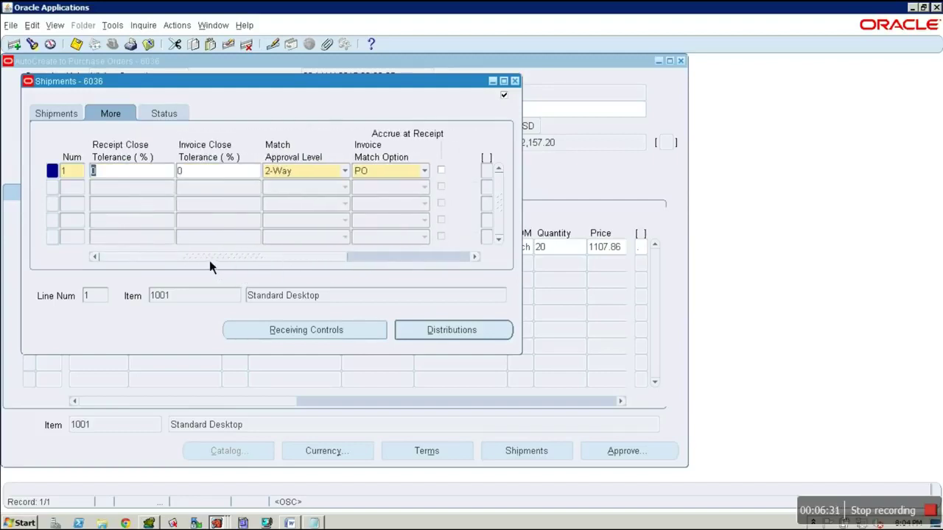
pyautogui.click(458, 330)
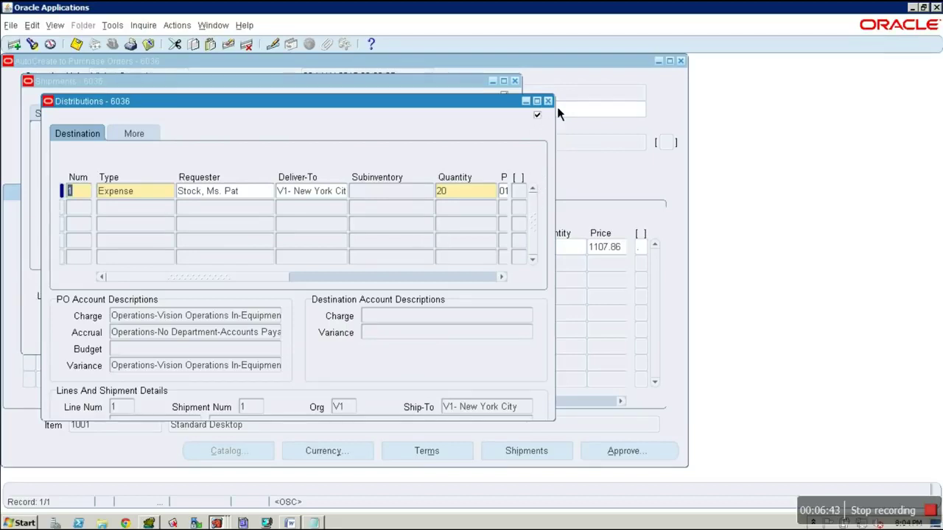
# Step: Switch to Toad and query po_headers_all with segment1 equal to the new purchase order's number
pyautogui.click(196, 523)
pyautogui.click(149, 523)
pyautogui.click(147, 497)
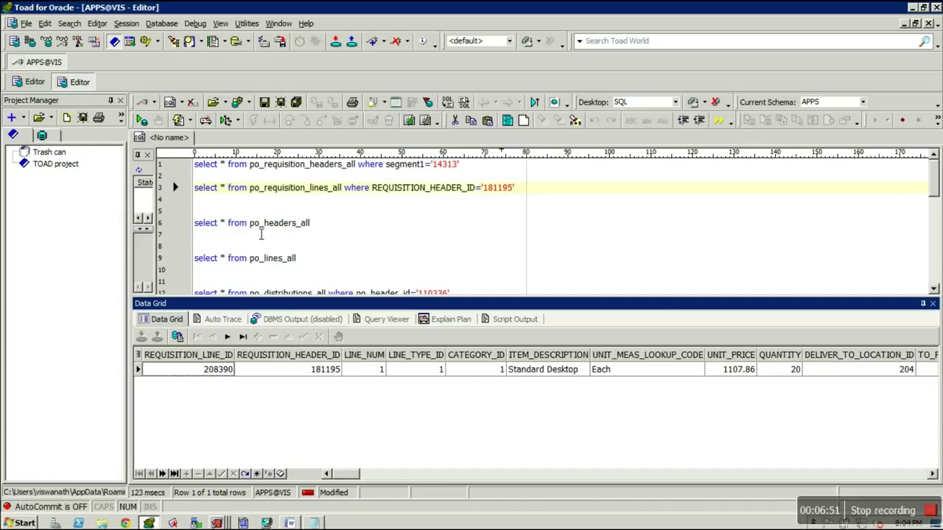
pyautogui.click(345, 228)
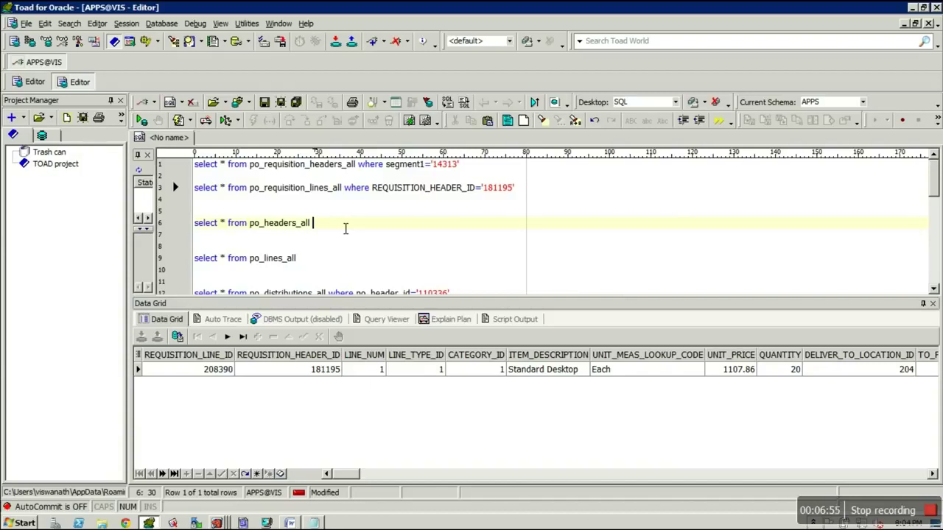
pyautogui.write('where segmen')
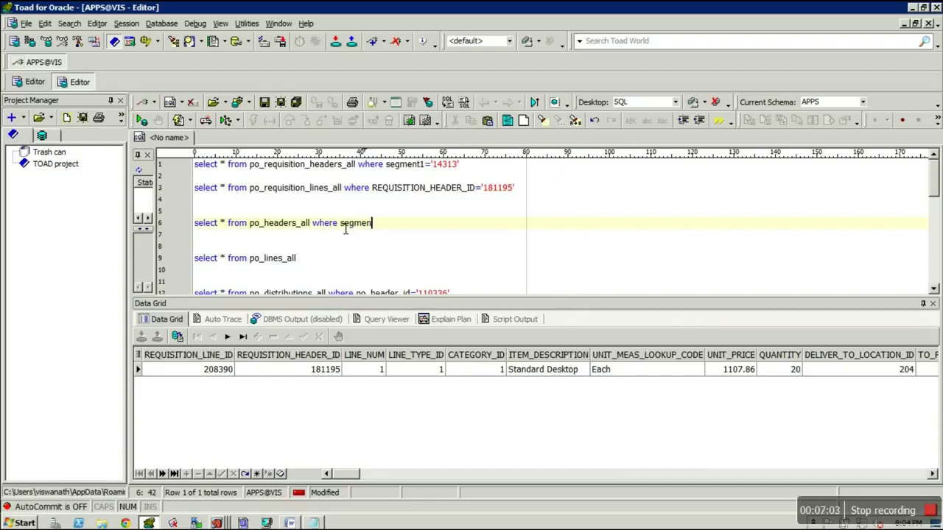
pyautogui.write("t1='6036")
pyautogui.press('F9')
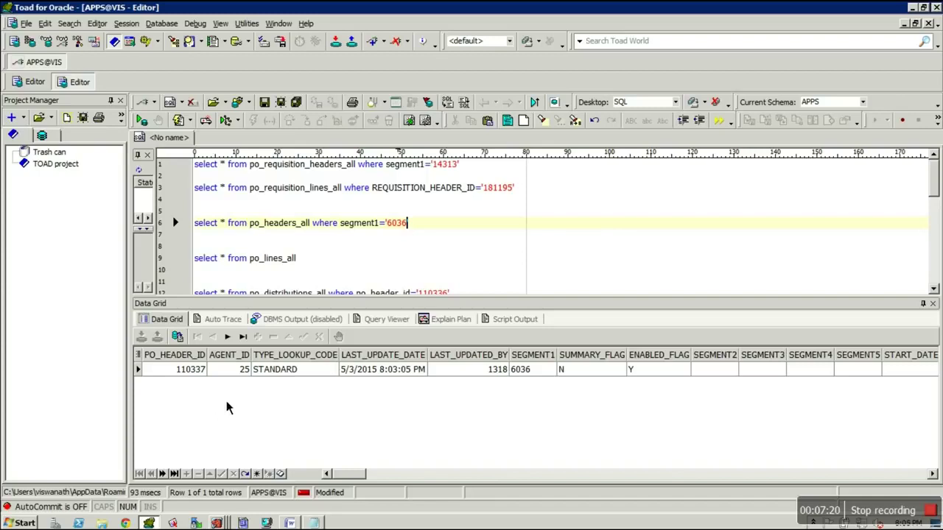
pyautogui.moveTo(360, 479)
pyautogui.mouseDown()
pyautogui.moveTo(382, 490)
pyautogui.moveTo(492, 493)
pyautogui.moveTo(349, 493)
pyautogui.mouseUp()
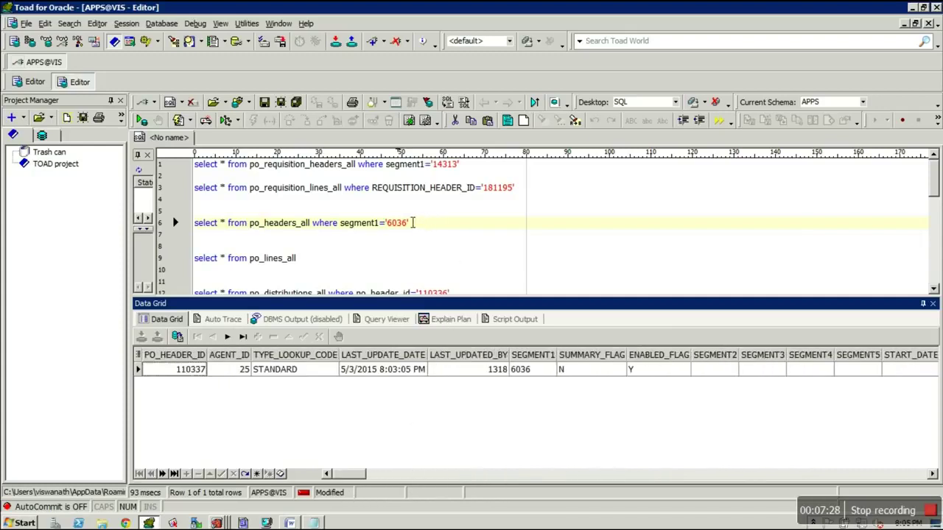
# Step: Filter the po_lines_all query by po_header_id='110337' and run it
pyautogui.click(333, 265)
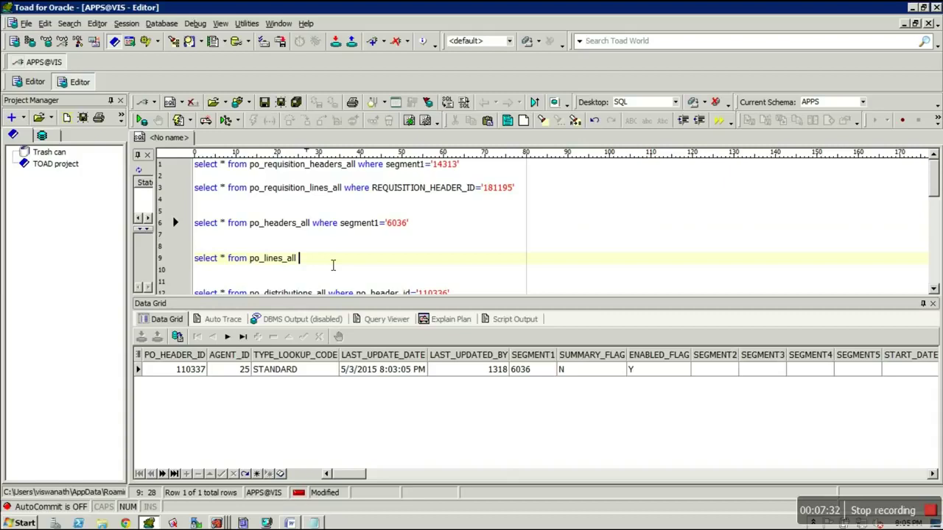
pyautogui.write('where')
pyautogui.write("po_header_id='")
pyautogui.press('Left')
pyautogui.write('1')
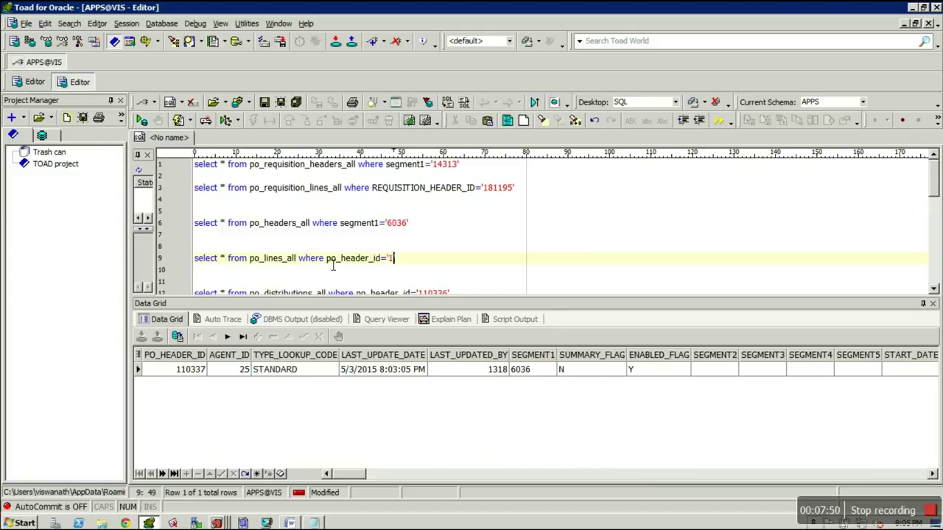
pyautogui.write('10337')
pyautogui.press('F9')
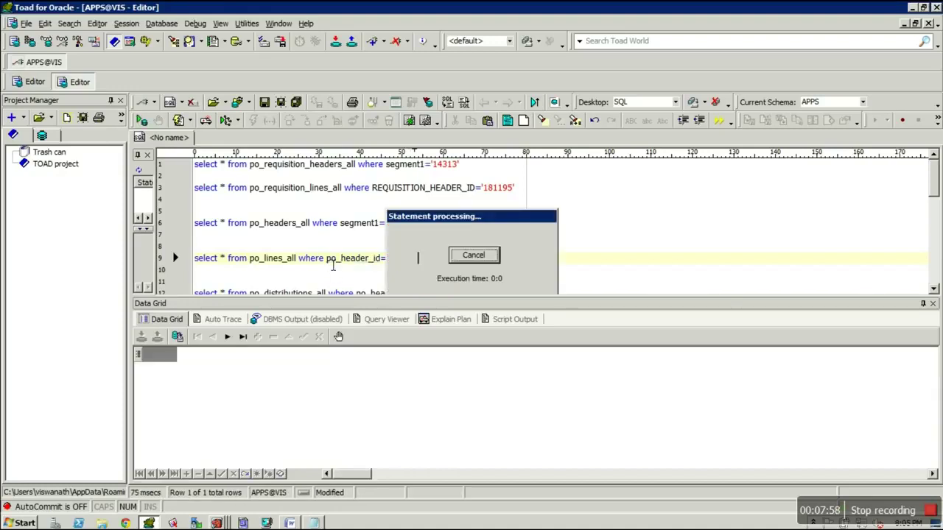
pyautogui.moveTo(358, 479)
pyautogui.mouseDown()
pyautogui.moveTo(404, 494)
pyautogui.moveTo(357, 494)
pyautogui.mouseUp()
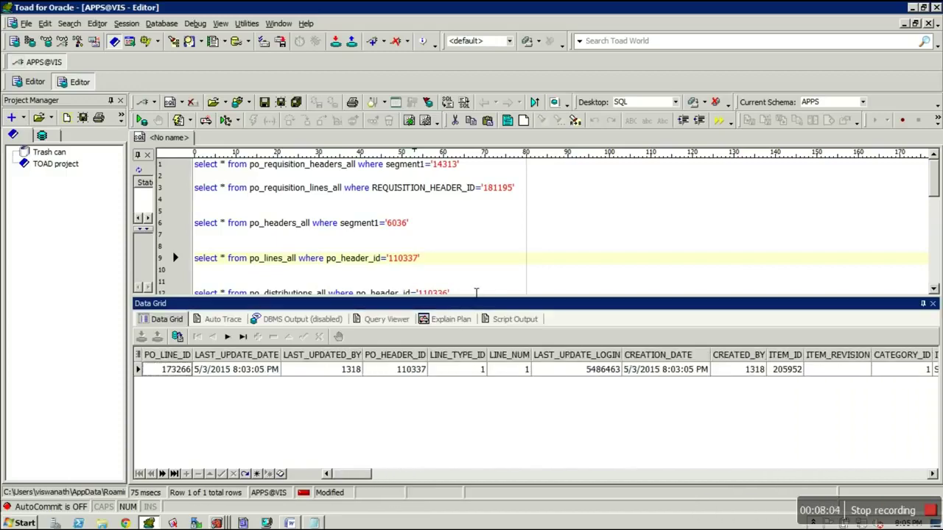
# Step: Set po_header_id to '110337' in the po_distributions_all query and run it
pyautogui.click(475, 288)
pyautogui.scroll(-2, 475, 293)
pyautogui.click(449, 247)
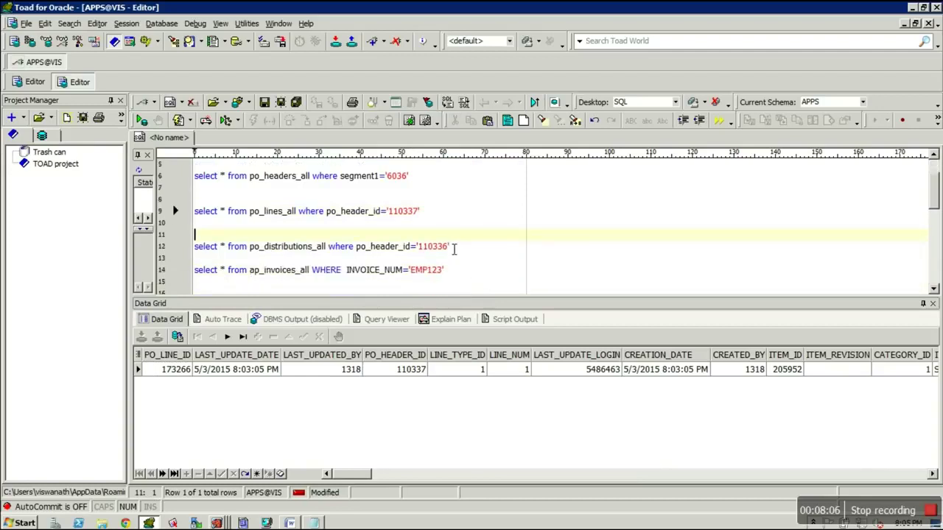
pyautogui.press('BackSpace')
pyautogui.write('7')
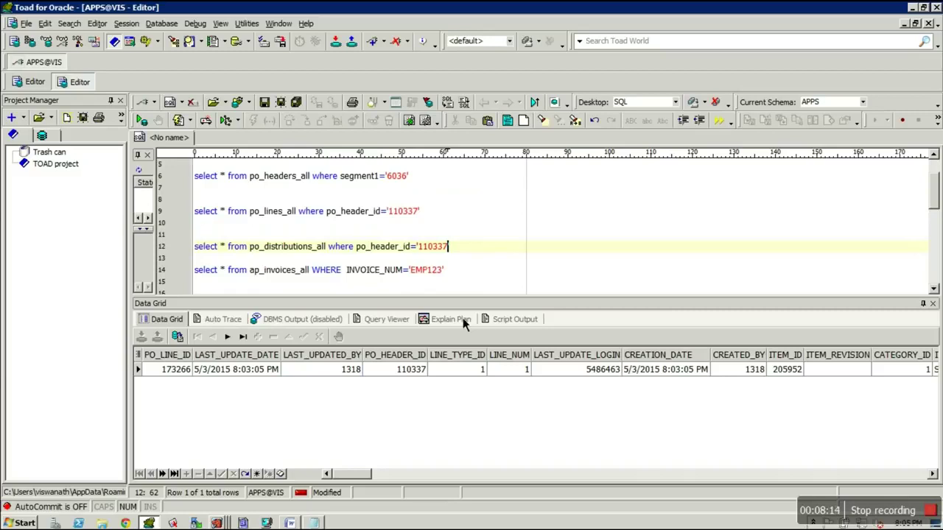
pyautogui.press('F9')
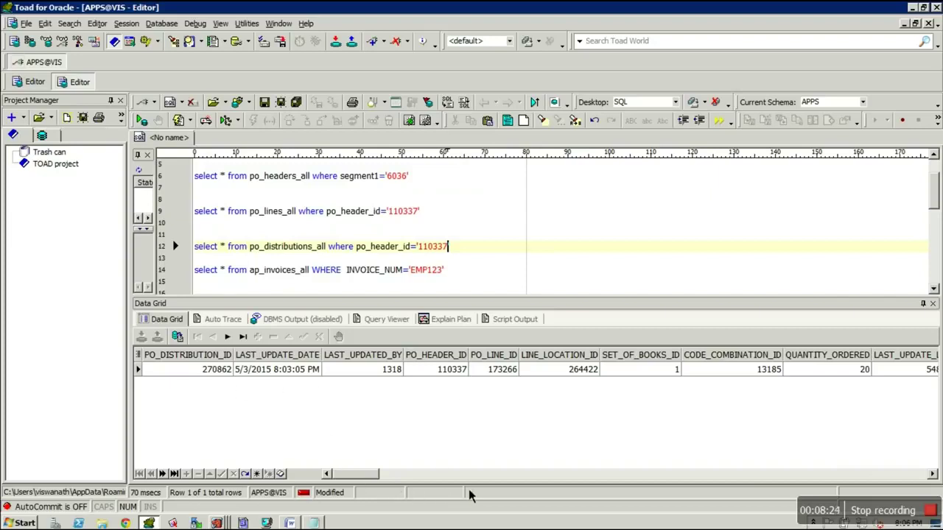
pyautogui.moveTo(341, 477); pyautogui.dragTo(391, 480)
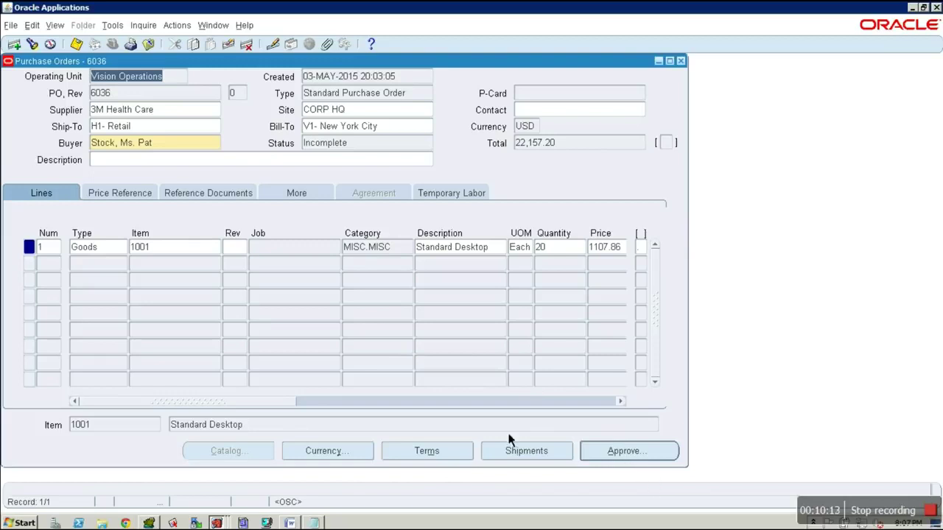
# Step: Submit the 3M Health Care purchase order for approval in Oracle Applications and check its status
pyautogui.click(648, 455)
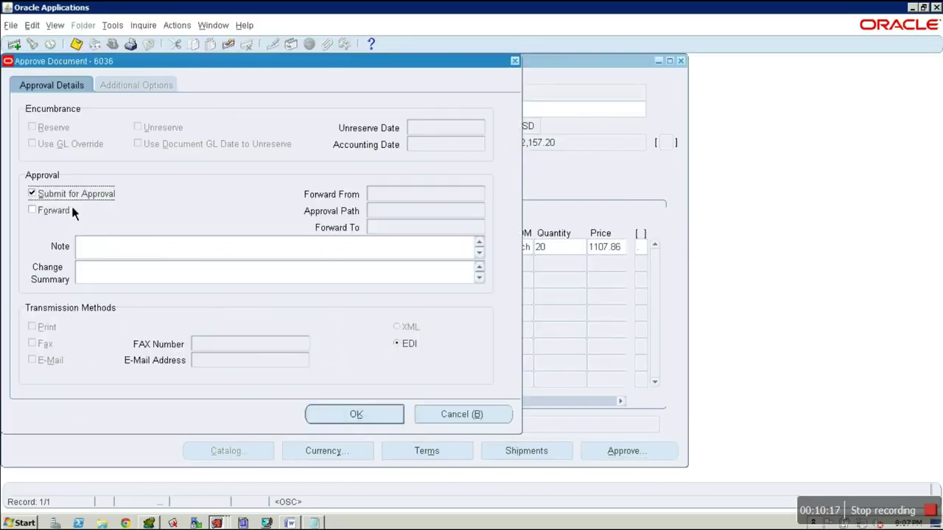
pyautogui.click(397, 421)
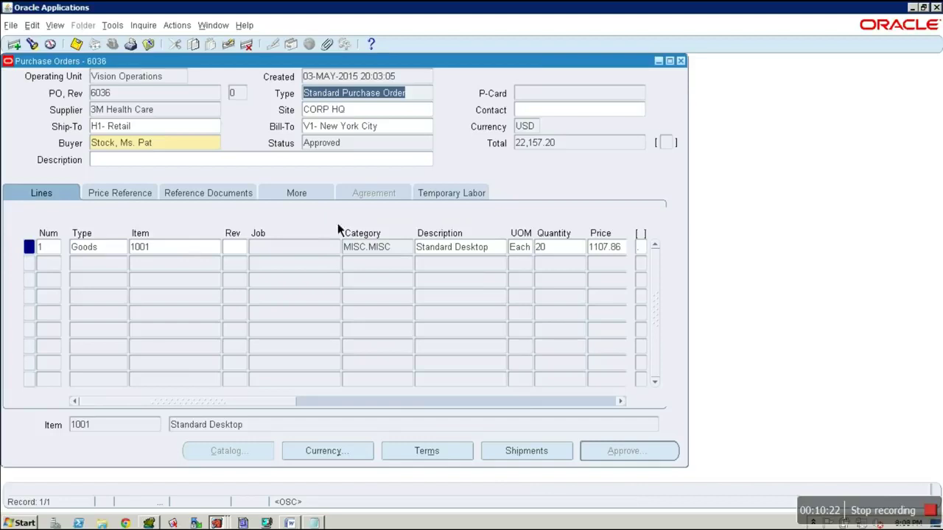
pyautogui.click(360, 149)
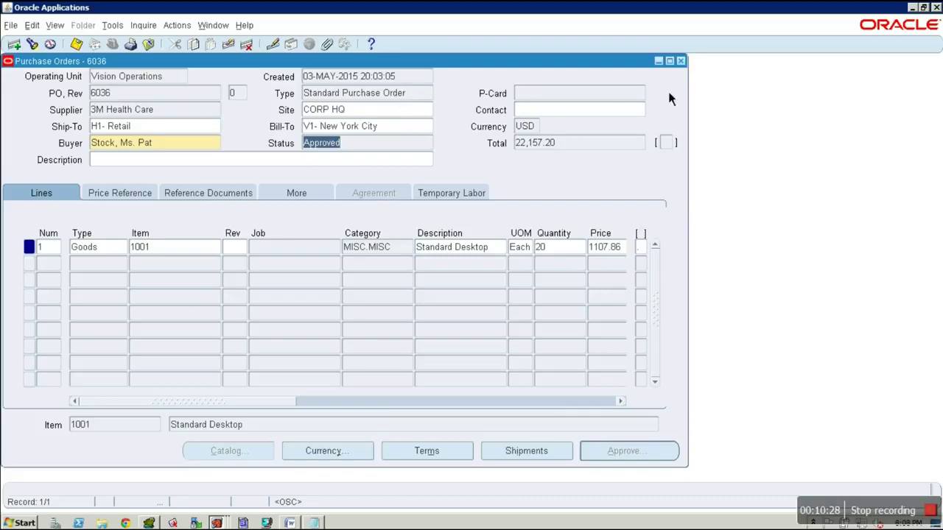
# Step: Close the purchase order, collapse the navigator tree and open the Receipts function under Receiving
pyautogui.hotkey('ctrl', 'F4')
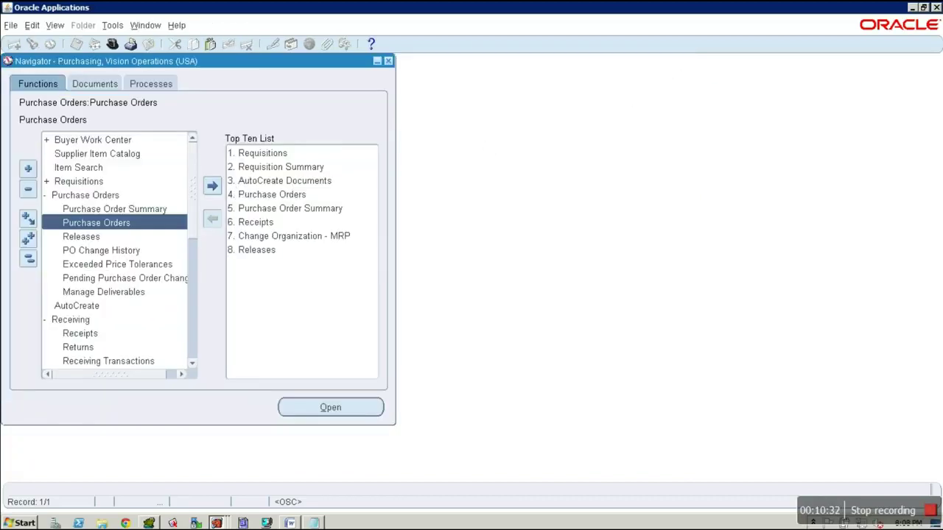
pyautogui.click(32, 261)
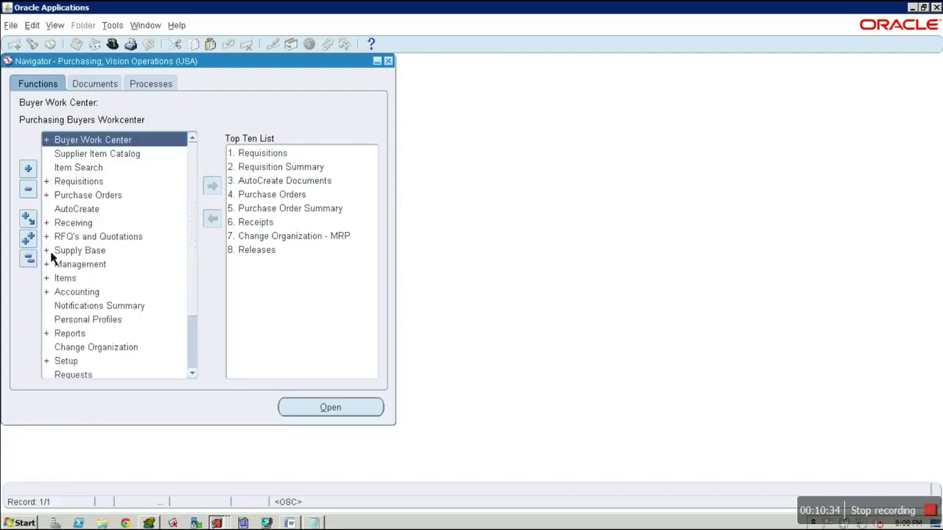
pyautogui.doubleClick(87, 223)
pyautogui.click(83, 237)
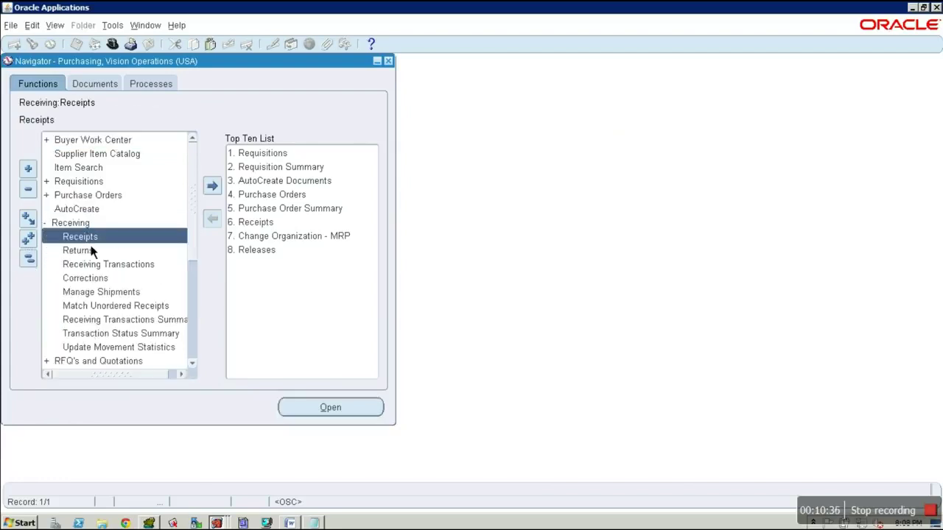
pyautogui.doubleClick(90, 241)
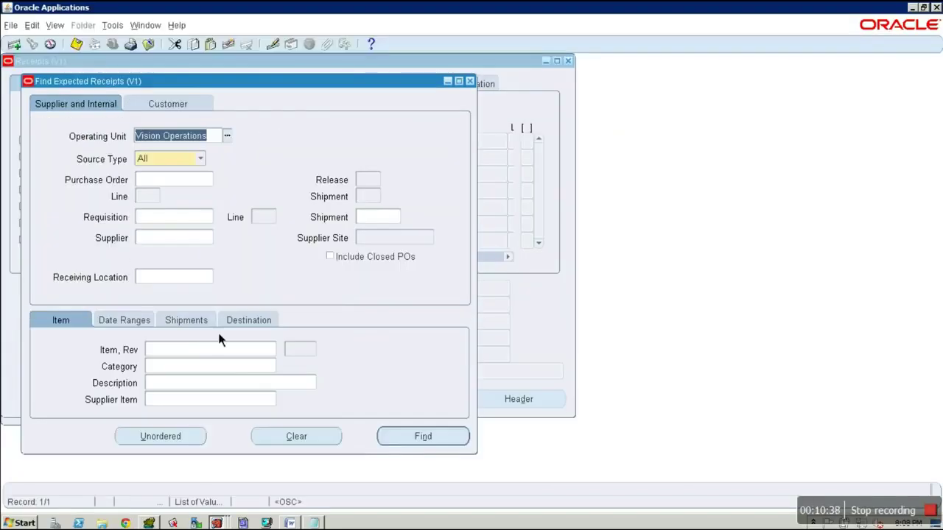
# Step: Clear the expected receipts criteria, set the operating unit to Vision Operations and find receipts by the purchase order number
pyautogui.click(297, 438)
pyautogui.write('Vision Operations')
pyautogui.press('Tab')
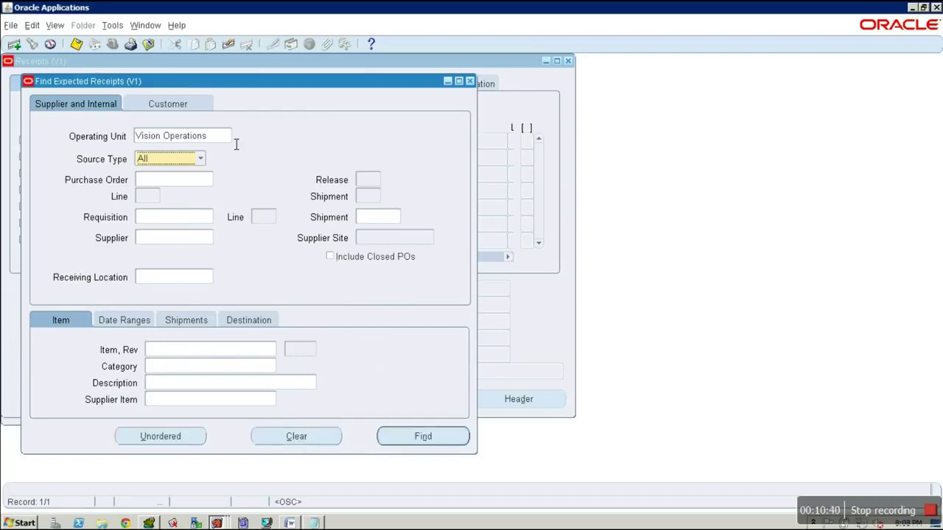
pyautogui.click(176, 181)
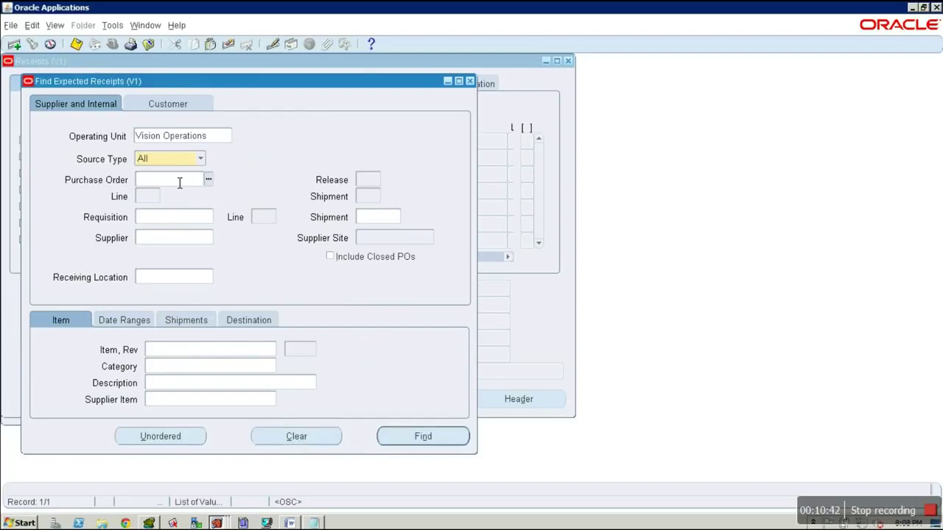
pyautogui.write('6036')
pyautogui.click(419, 438)
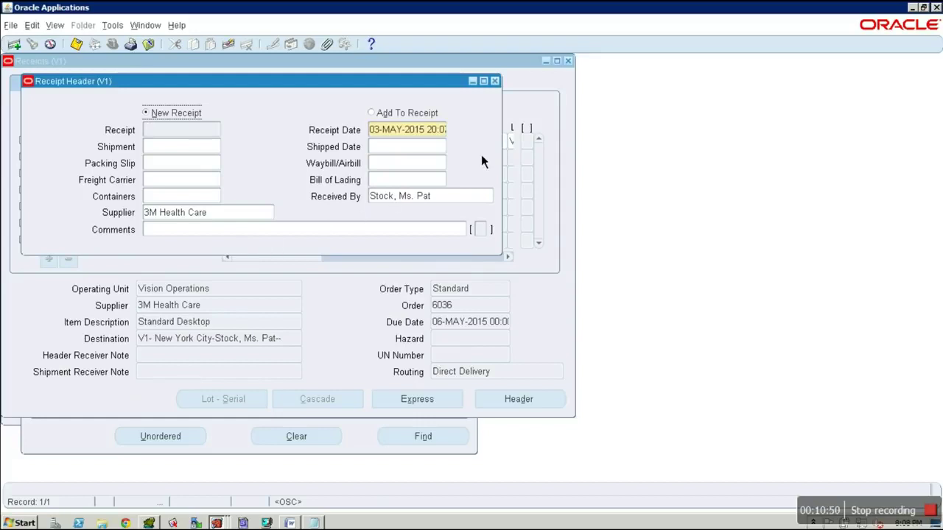
# Step: Change the year of the receipt date to 2012 and minimize the receipt header
pyautogui.click(433, 130)
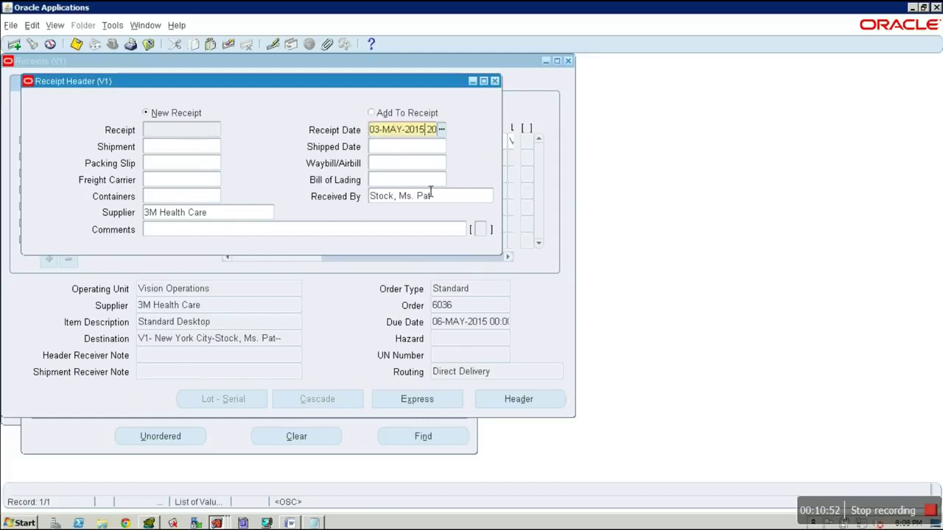
pyautogui.press('BackSpace')
pyautogui.write('2')
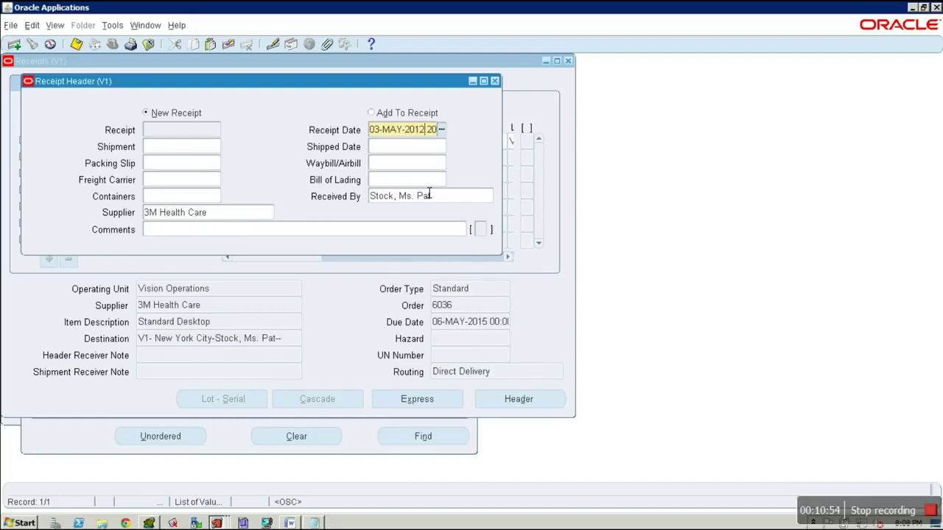
pyautogui.click(473, 81)
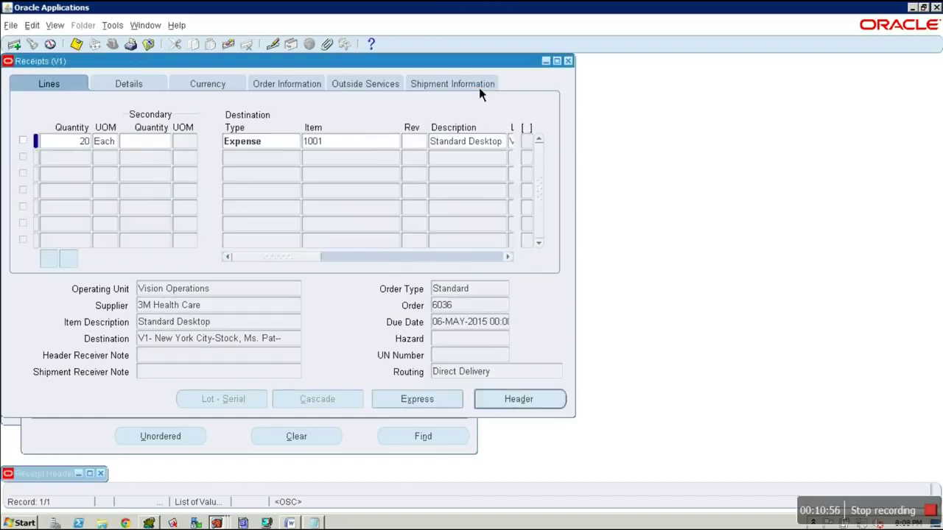
# Step: Select the Standard Desktop line for receipt and save it, checking the receipt number in the header
pyautogui.click(23, 141)
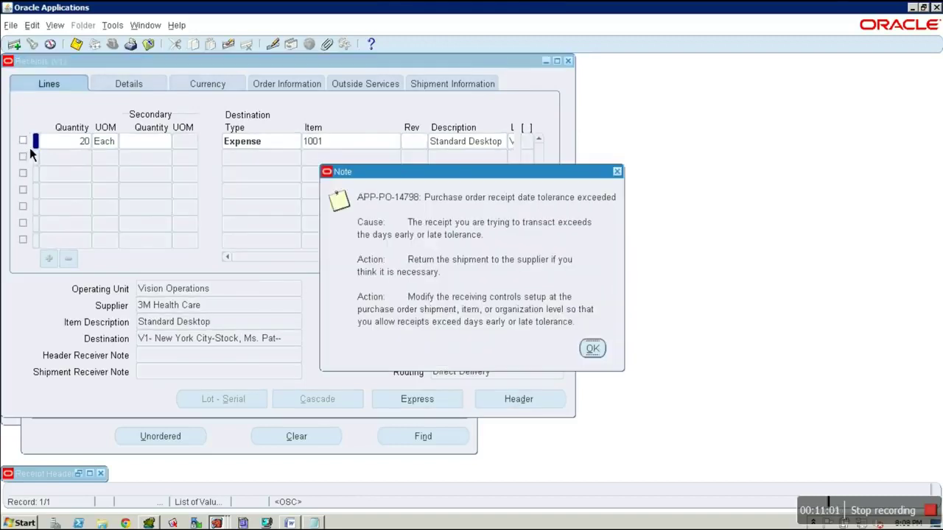
pyautogui.click(596, 354)
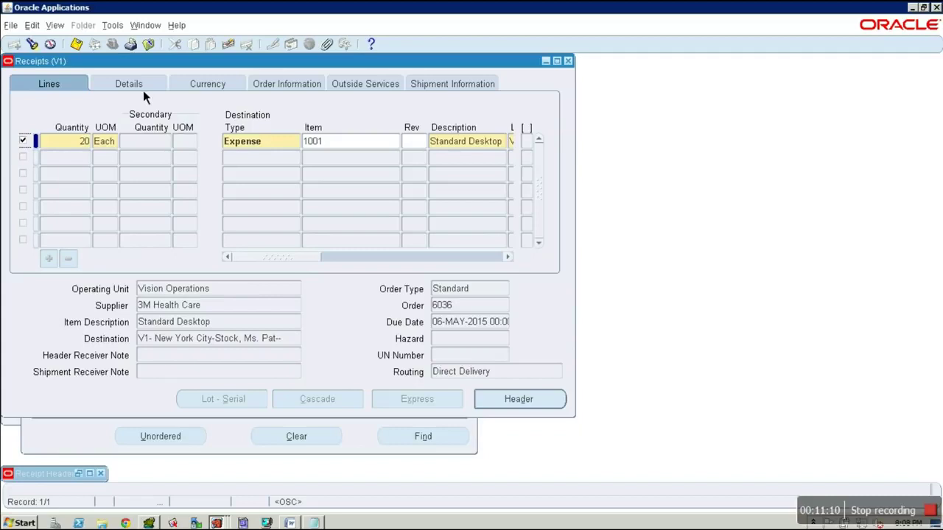
pyautogui.moveTo(318, 260); pyautogui.dragTo(413, 262)
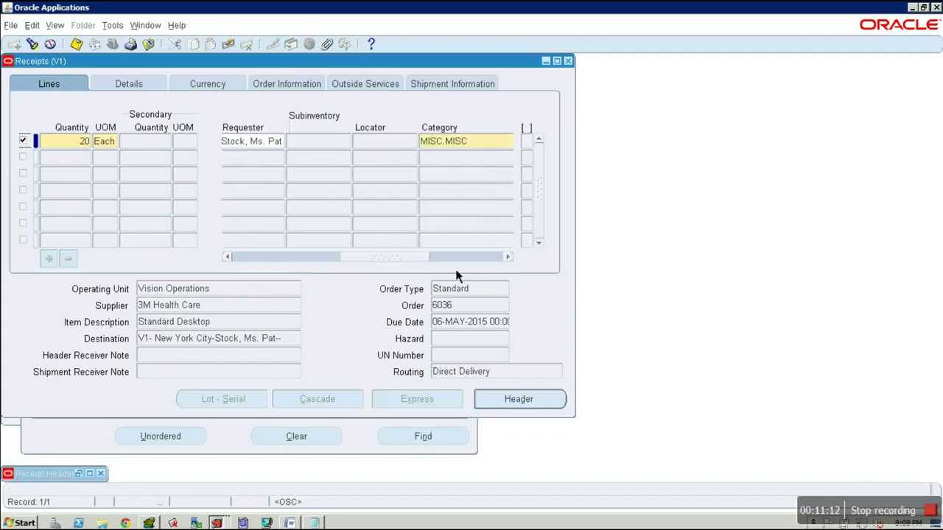
pyautogui.click(76, 44)
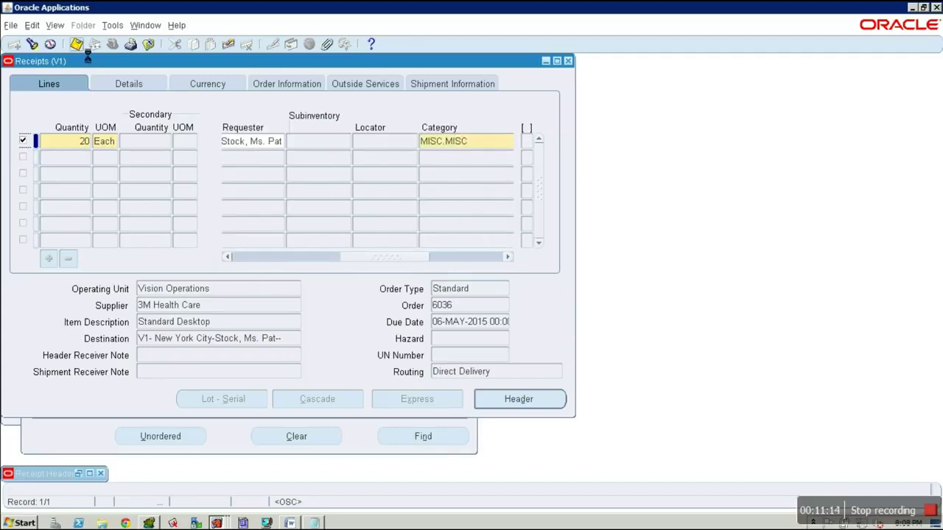
pyautogui.click(84, 479)
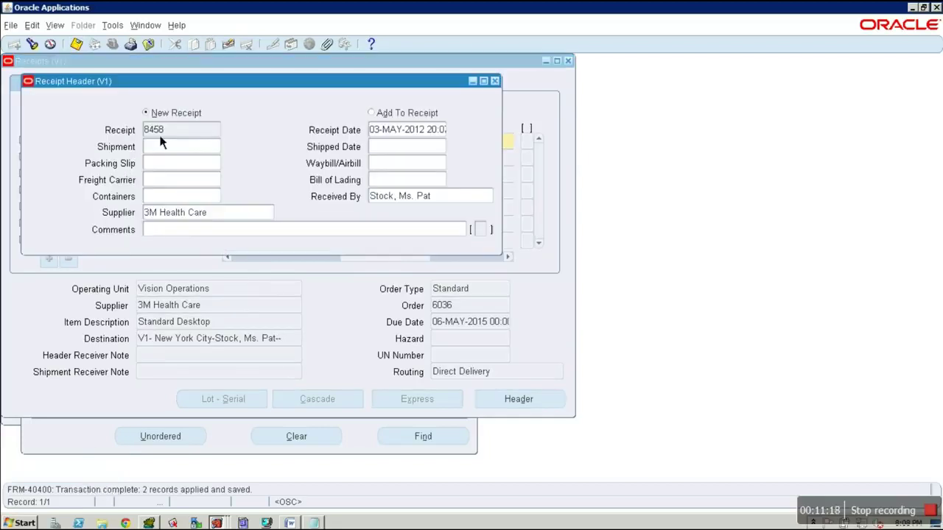
pyautogui.moveTo(172, 134); pyautogui.dragTo(143, 140)
# Step: Switch to Toad, filter the rcv_shipment_headers query by receipt_num equal to the new receipt's number and run it
pyautogui.click(154, 523)
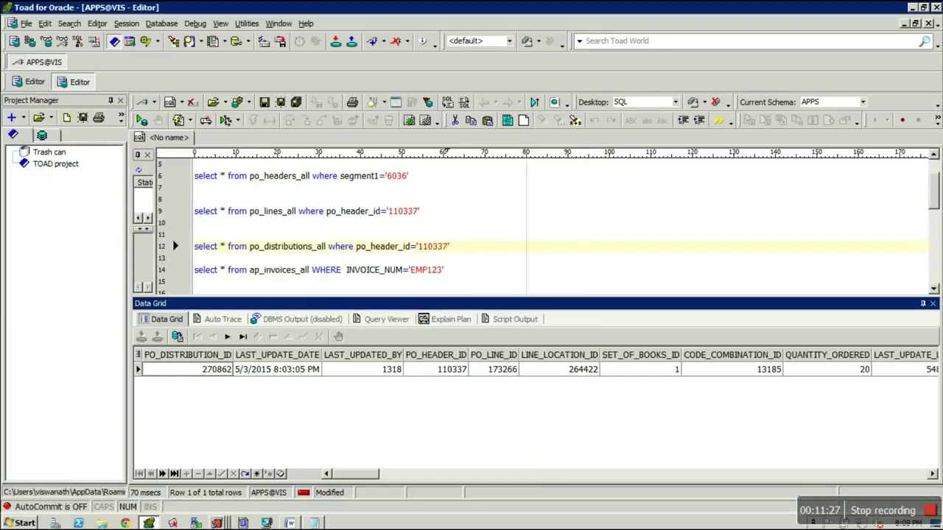
pyautogui.click(286, 288)
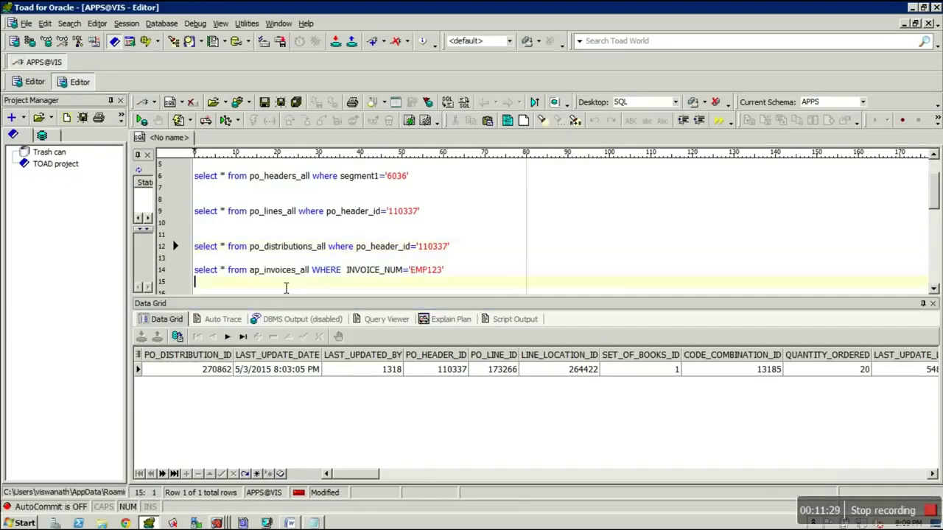
pyautogui.scroll(-2, 286, 288)
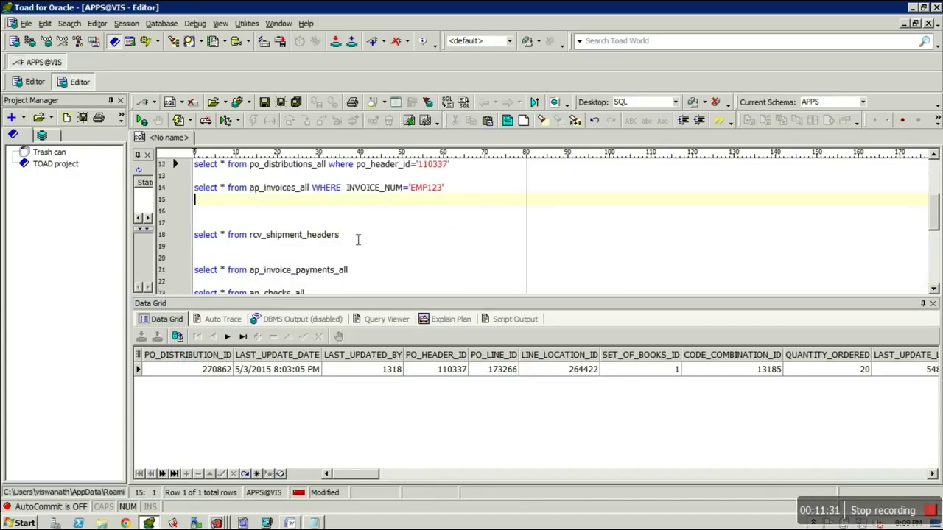
pyautogui.click(399, 242)
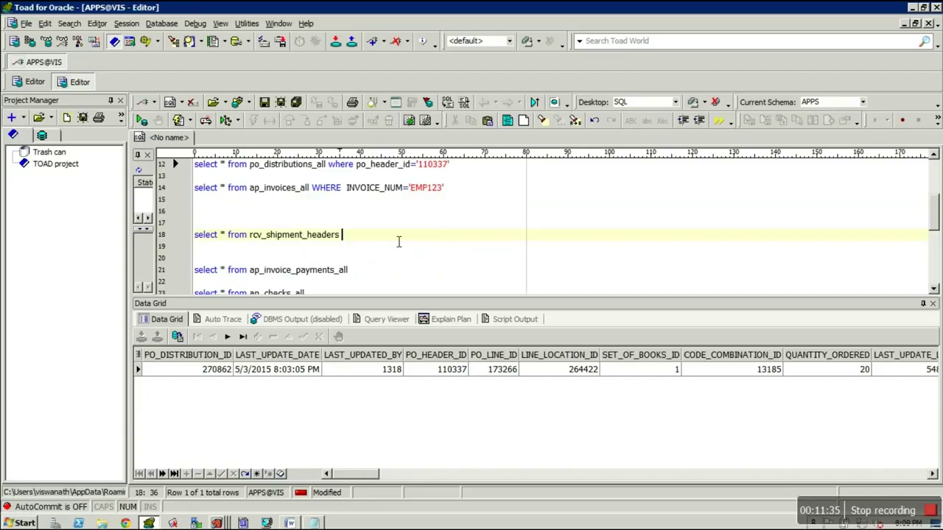
pyautogui.write('where')
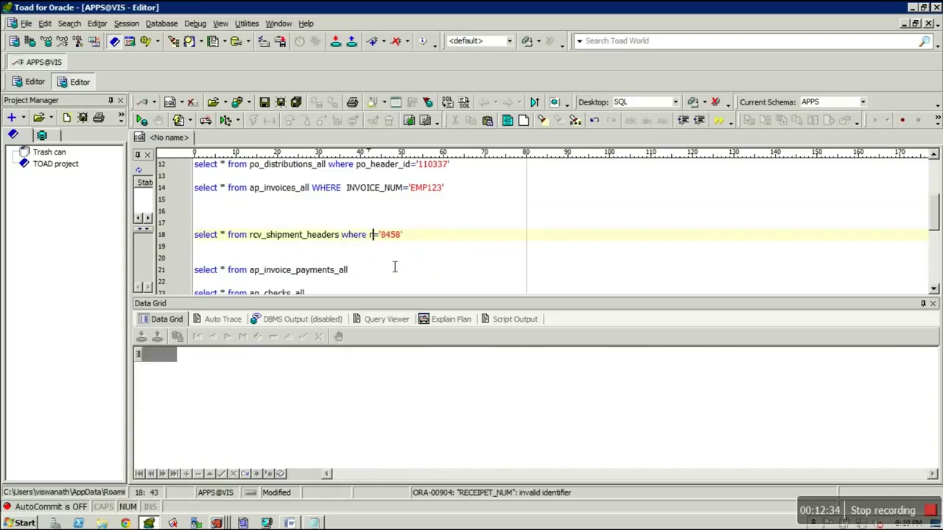
pyautogui.write('eceipt_num')
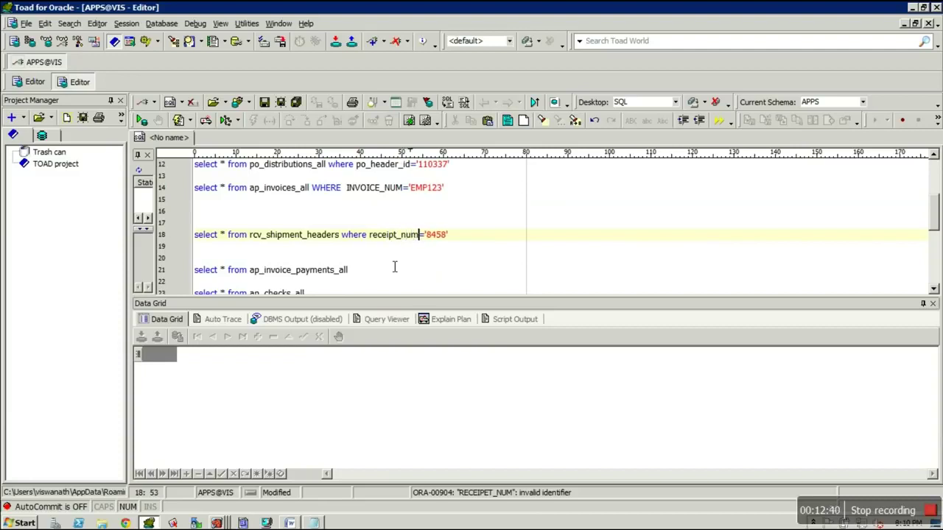
pyautogui.press('F9')
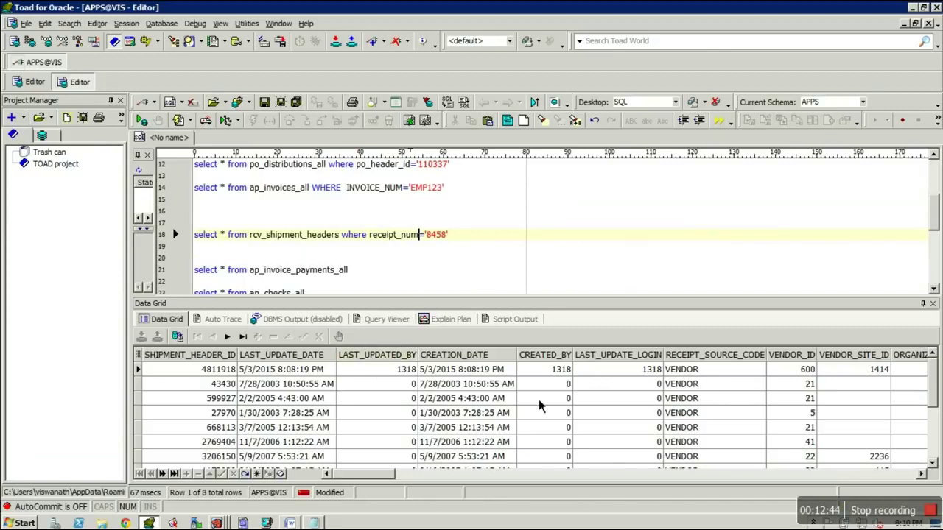
pyautogui.scroll(-3, 541, 406)
pyautogui.scroll(1, 442, 420)
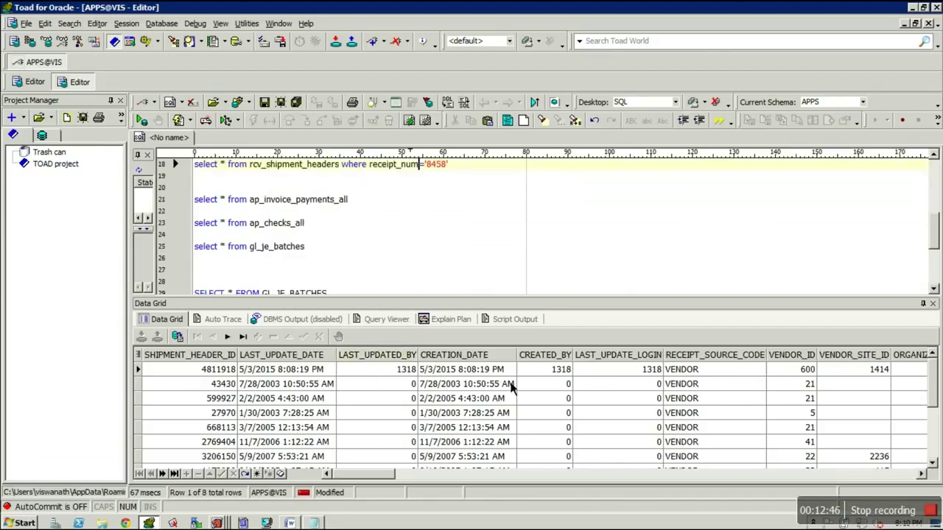
pyautogui.scroll(-2, 357, 436)
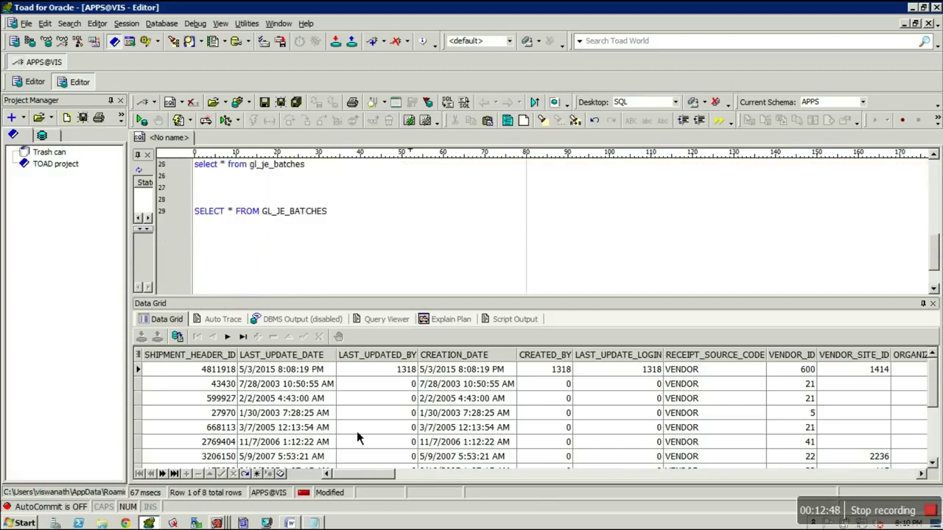
pyautogui.scroll(3, 356, 436)
pyautogui.scroll(-1, 356, 433)
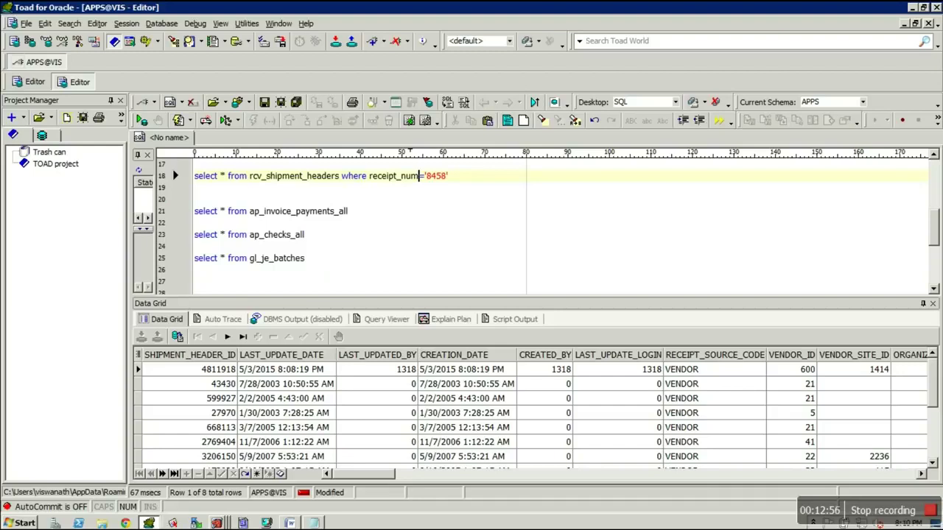
# Step: Switch back to Oracle Applications and close the receipt header and the Receipts form
pyautogui.moveTo(213, 523)
pyautogui.click(177, 500)
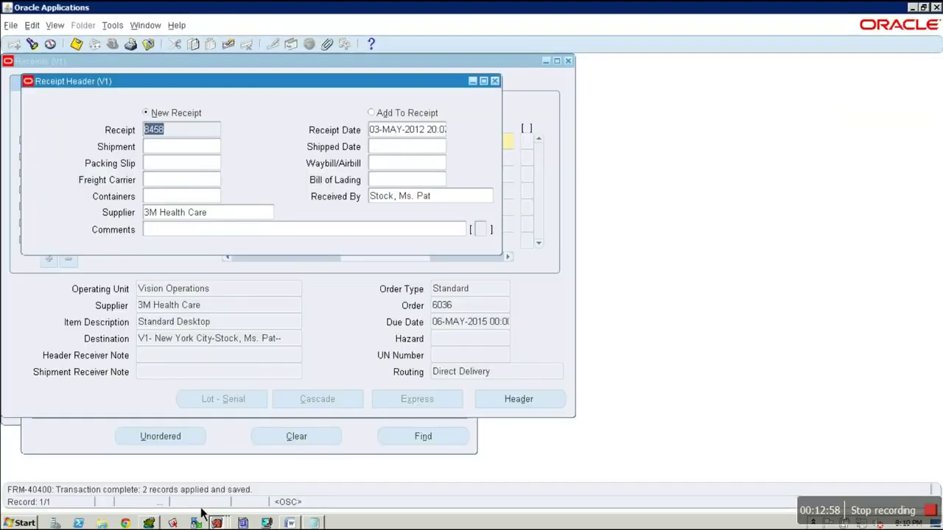
pyautogui.click(495, 82)
pyautogui.click(568, 60)
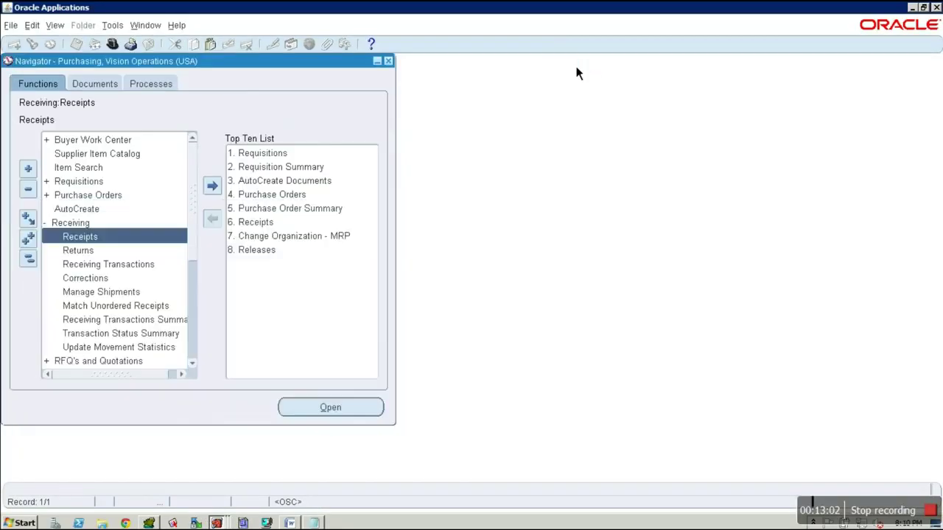
# Step: Switch the responsibility to Payables, Vision Operations (USA) and open the Invoices function under Invoices Entry
pyautogui.click(112, 44)
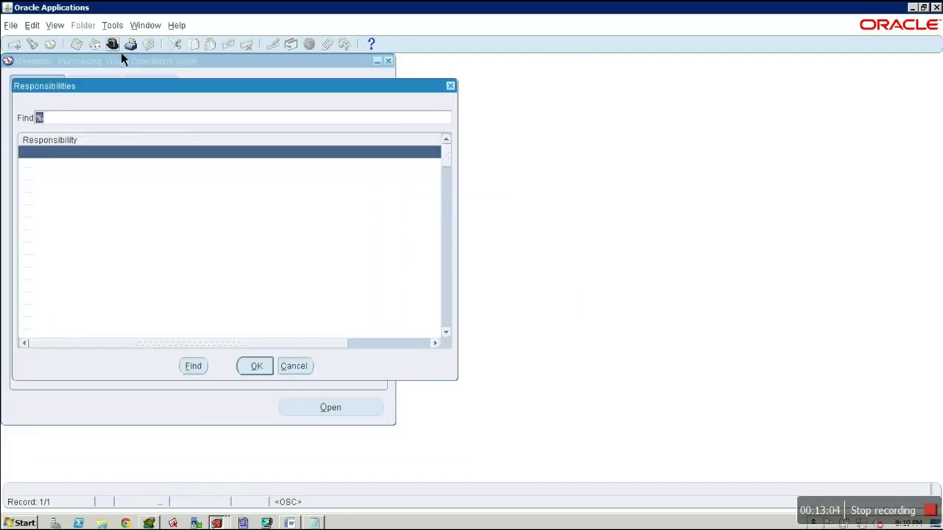
pyautogui.write('pay')
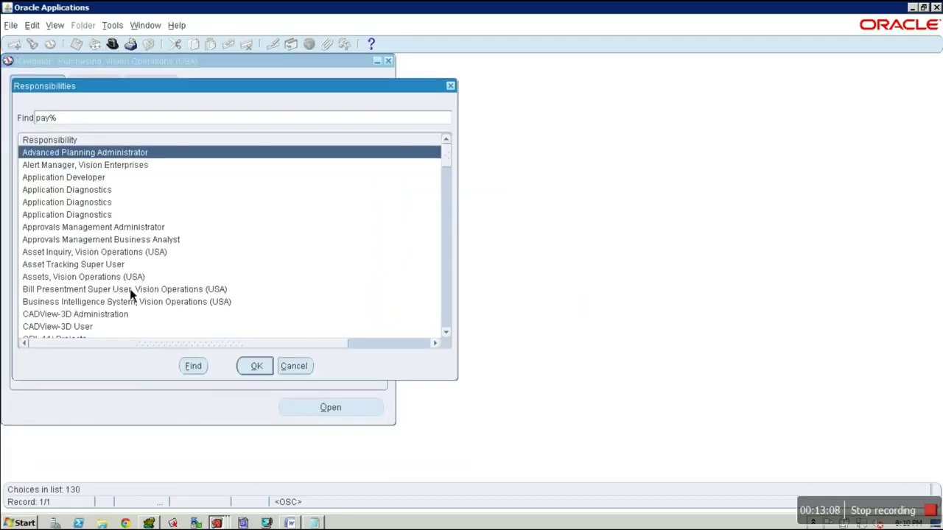
pyautogui.click(196, 368)
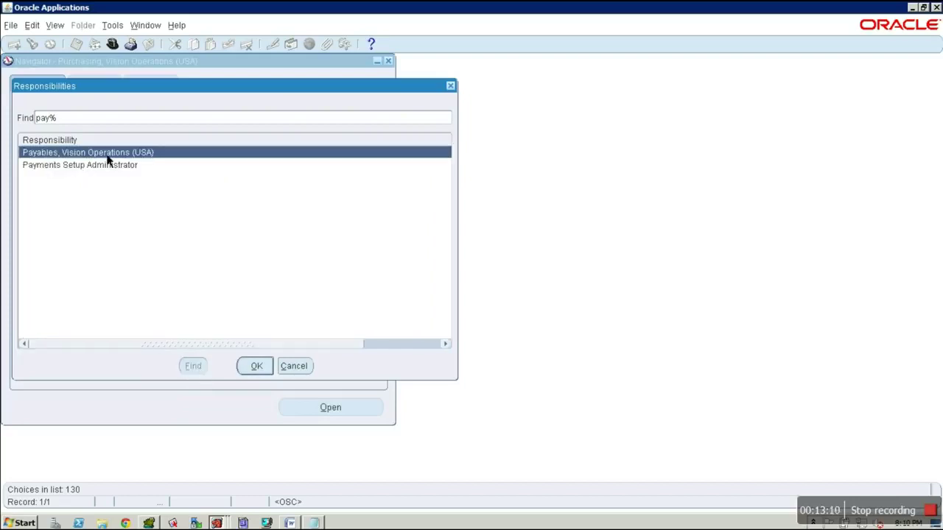
pyautogui.click(256, 367)
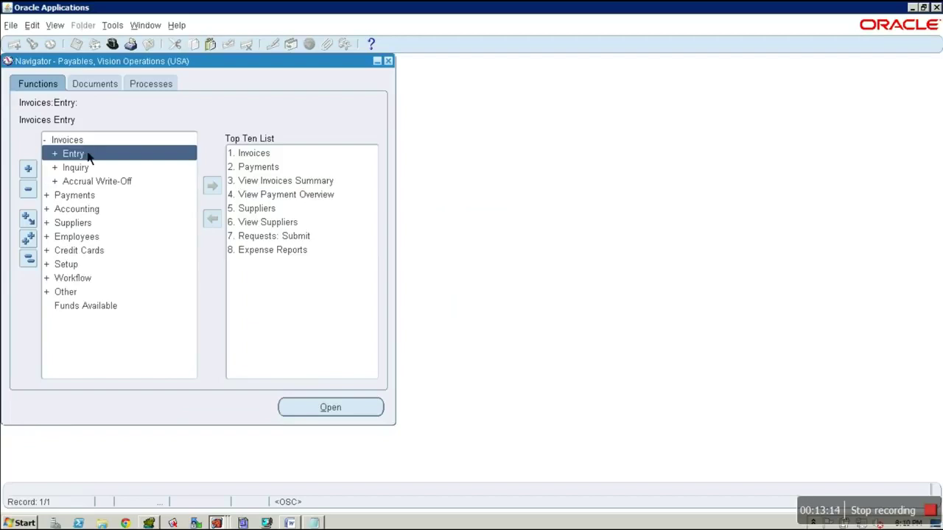
pyautogui.doubleClick(87, 154)
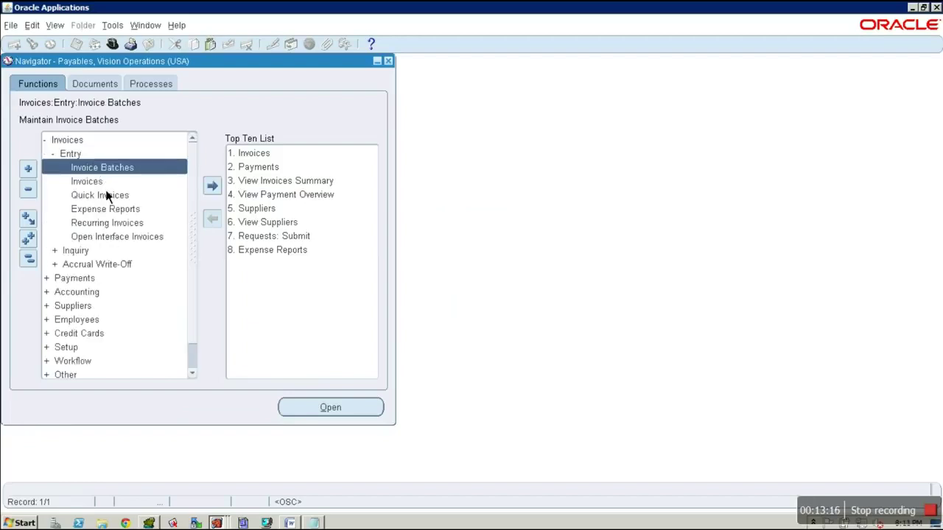
pyautogui.click(103, 184)
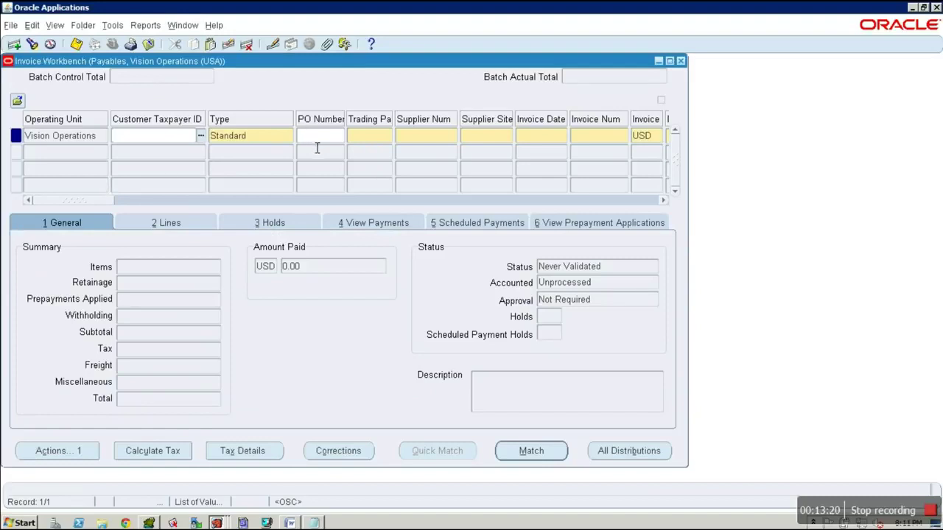
# Step: List all trading partners and select 3M Health Care as the trading partner of the new standard invoice
pyautogui.click(379, 140)
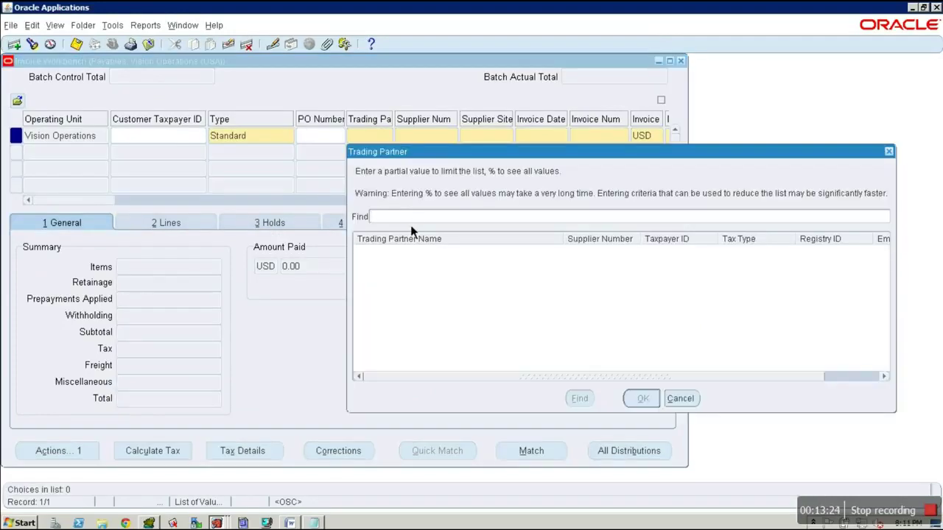
pyautogui.write('%')
pyautogui.click(594, 399)
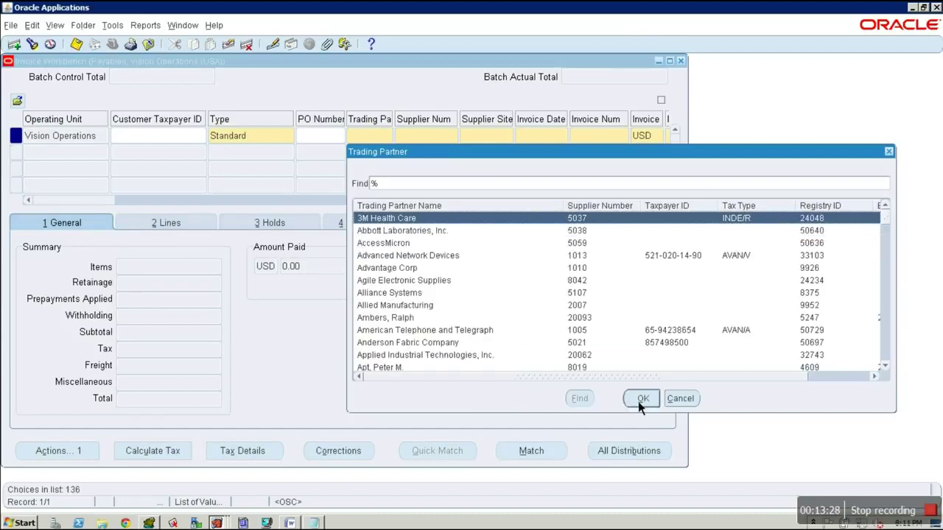
pyautogui.click(642, 399)
pyautogui.click(491, 140)
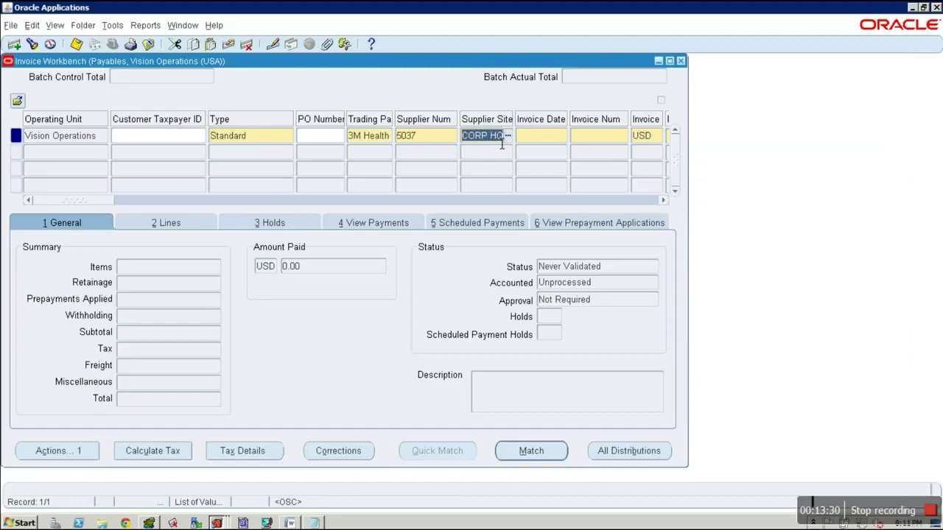
# Step: Set the invoice date to 03-MAY-2012
pyautogui.click(549, 140)
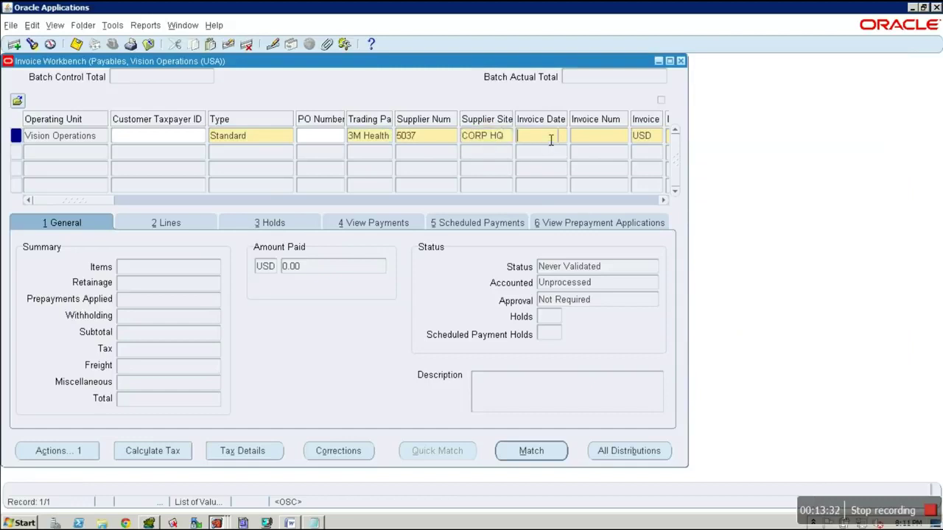
pyautogui.click(565, 136)
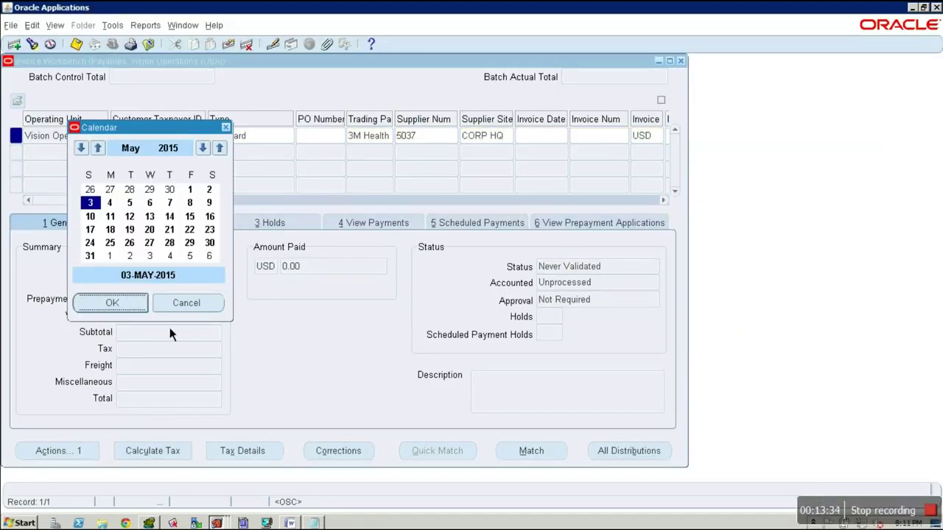
pyautogui.click(112, 302)
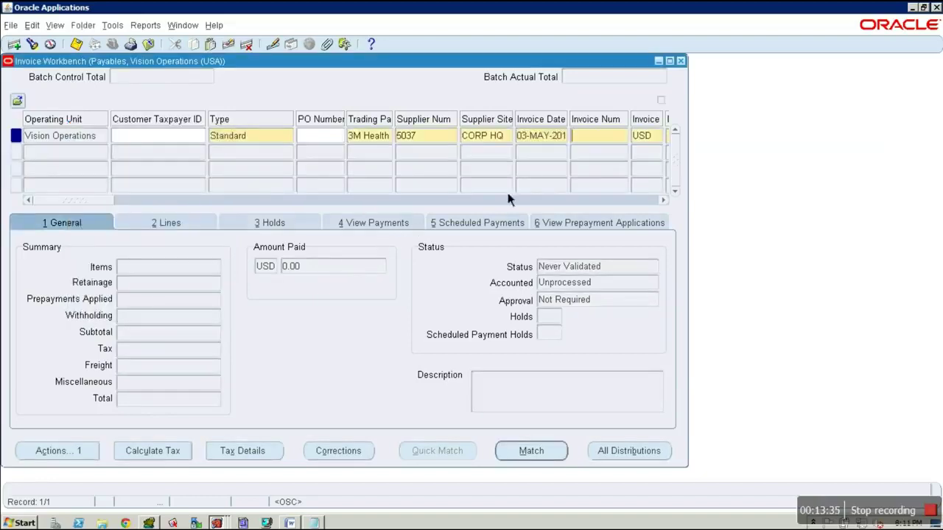
pyautogui.click(560, 137)
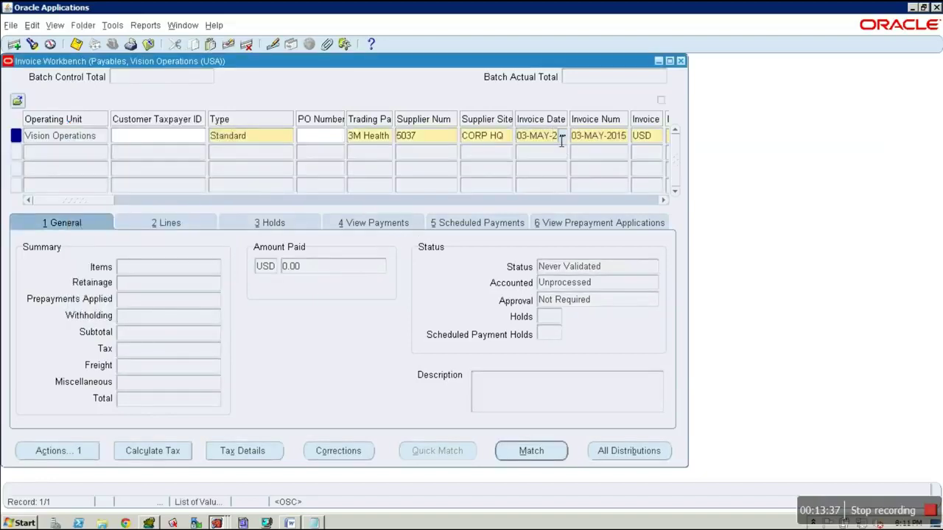
pyautogui.press('End')
pyautogui.press('BackSpace')
pyautogui.write('2')
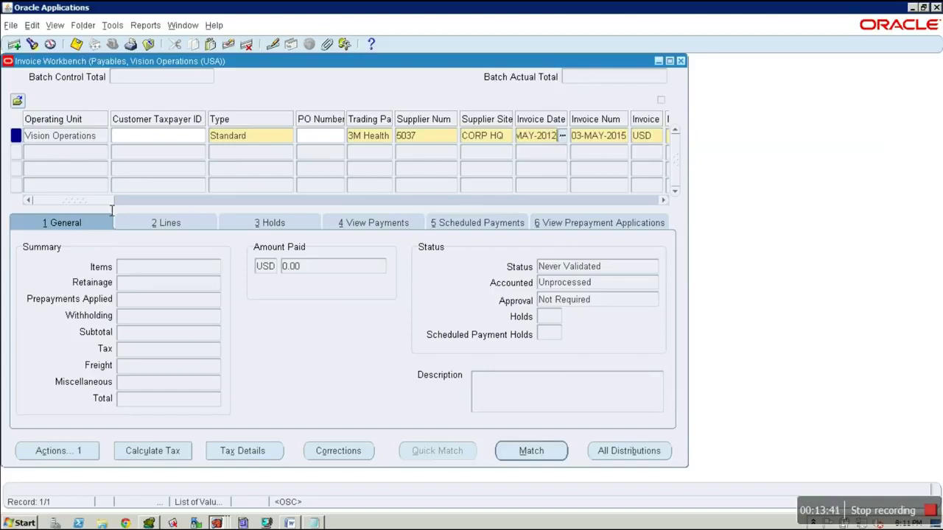
# Step: Accept the old invoice date and set the invoice amount to 8000 USD
pyautogui.moveTo(103, 200); pyautogui.dragTo(141, 207)
pyautogui.click(441, 153)
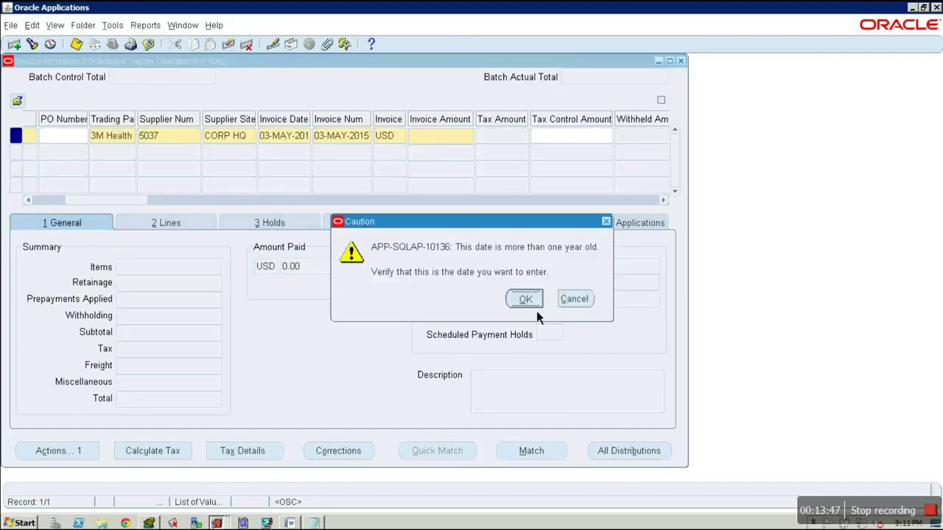
pyautogui.click(532, 301)
pyautogui.write('8000')
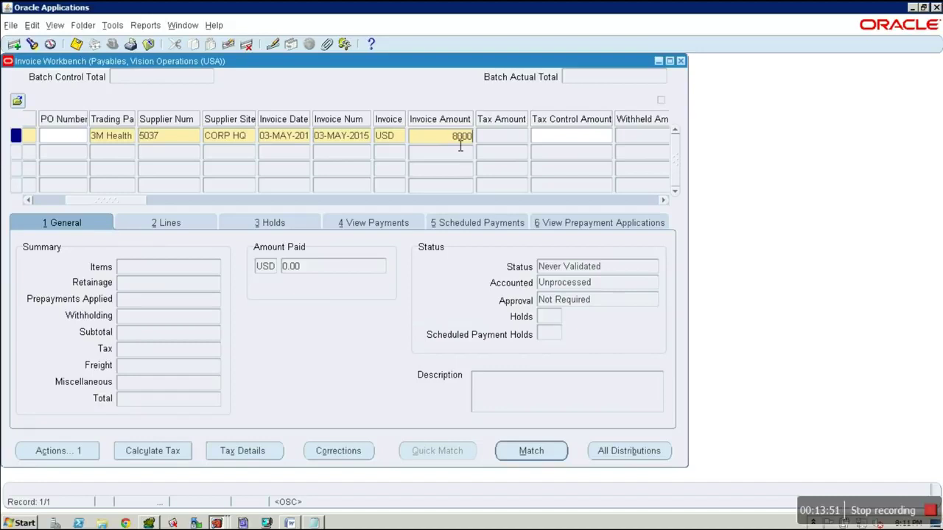
# Step: Enter the purchase order number on the invoice and replace the invoice number with vis123
pyautogui.moveTo(110, 201); pyautogui.dragTo(58, 208)
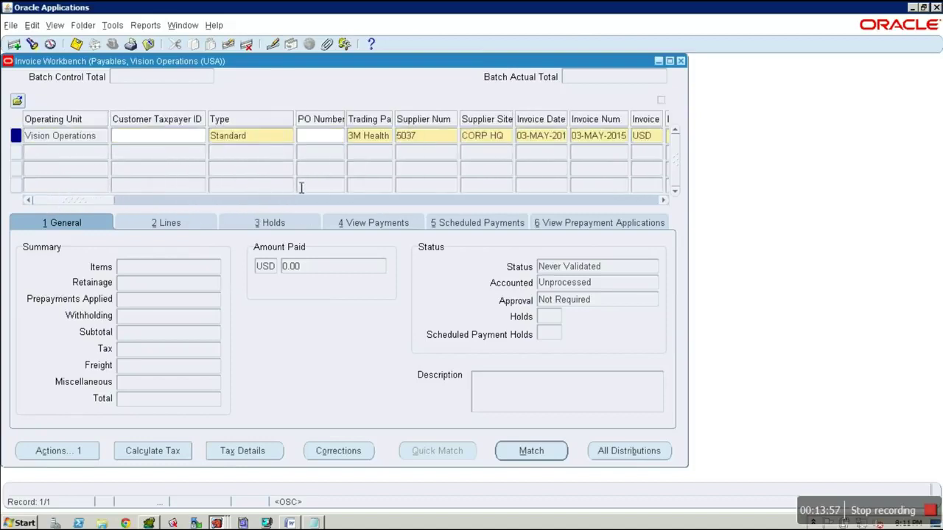
pyautogui.click(317, 137)
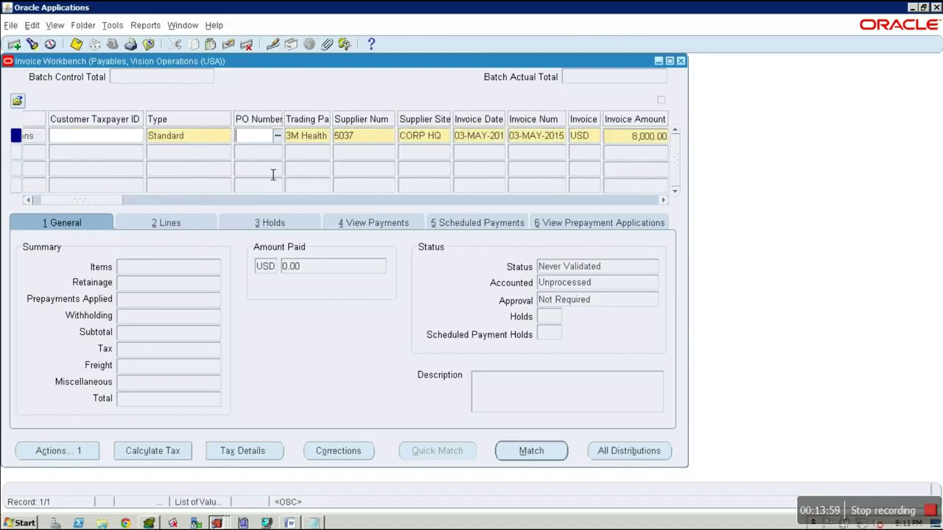
pyautogui.write('6036')
pyautogui.moveTo(517, 143); pyautogui.dragTo(582, 144)
pyautogui.press('Delete')
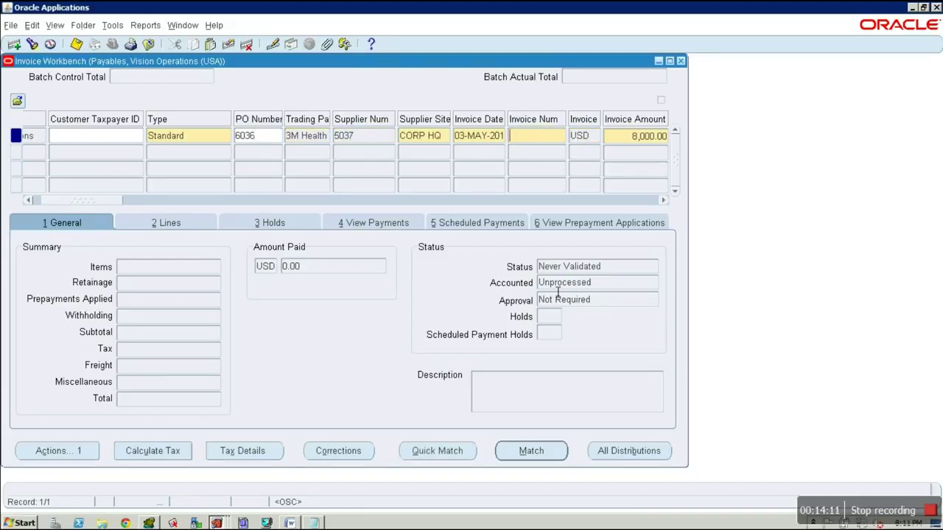
pyautogui.write('vis123')
# Step: Find the purchase order for matching and match its Standard Desktop line with quantity 20 to the invoice
pyautogui.click(538, 456)
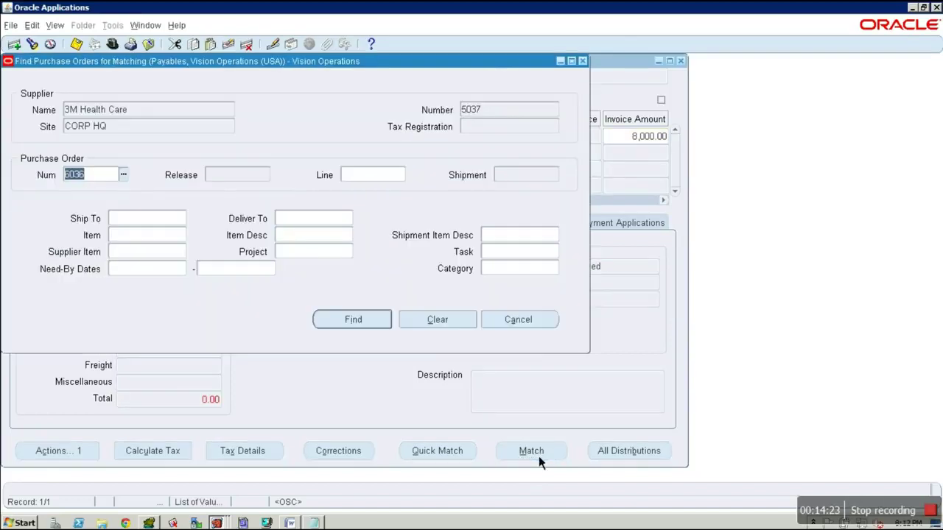
pyautogui.click(367, 332)
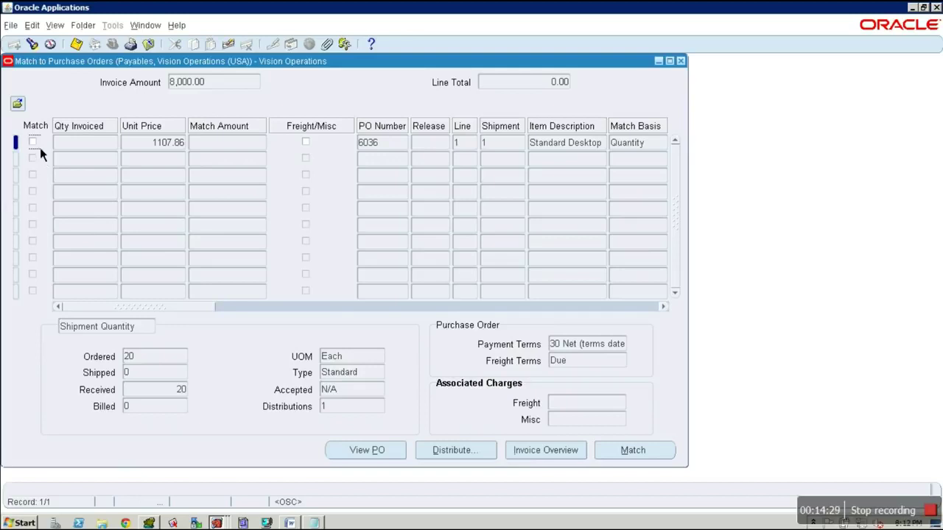
pyautogui.click(40, 147)
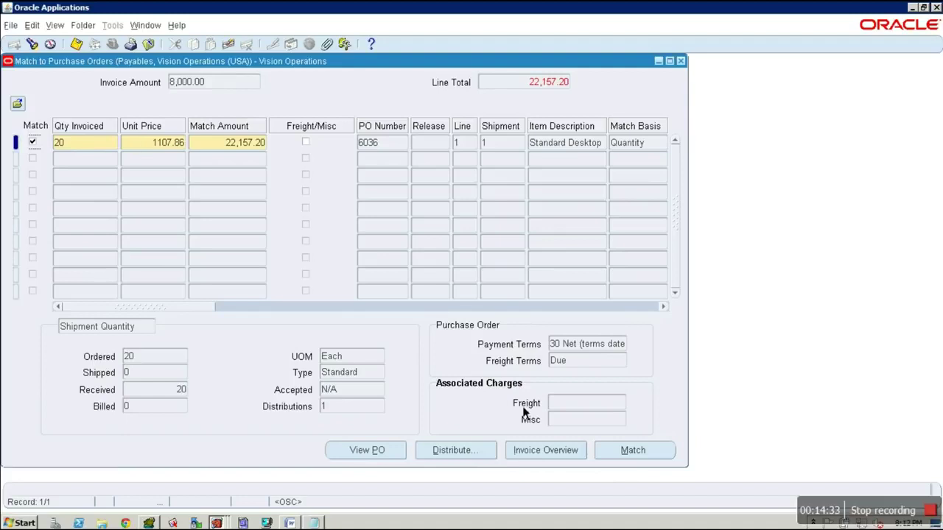
pyautogui.click(648, 459)
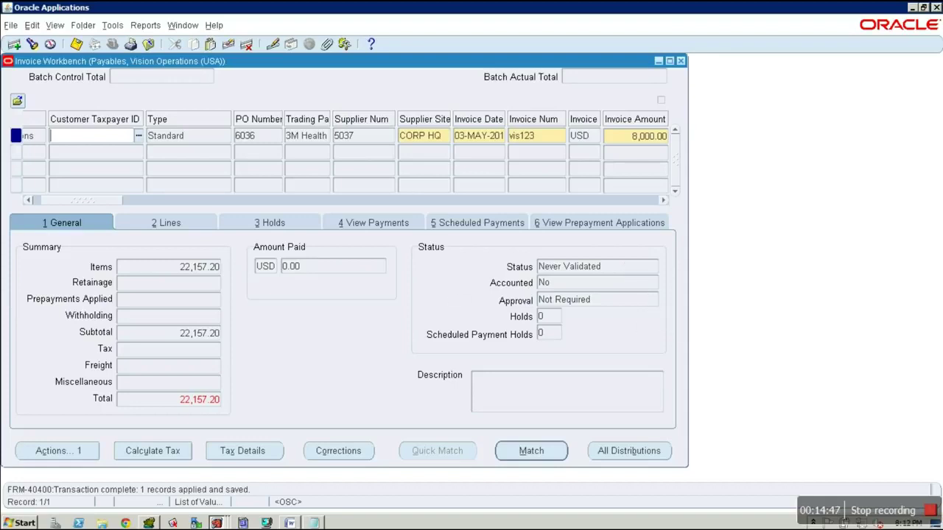
# Step: Validate the purchase-order-matched invoice vis123
pyautogui.click(59, 448)
pyautogui.click(214, 102)
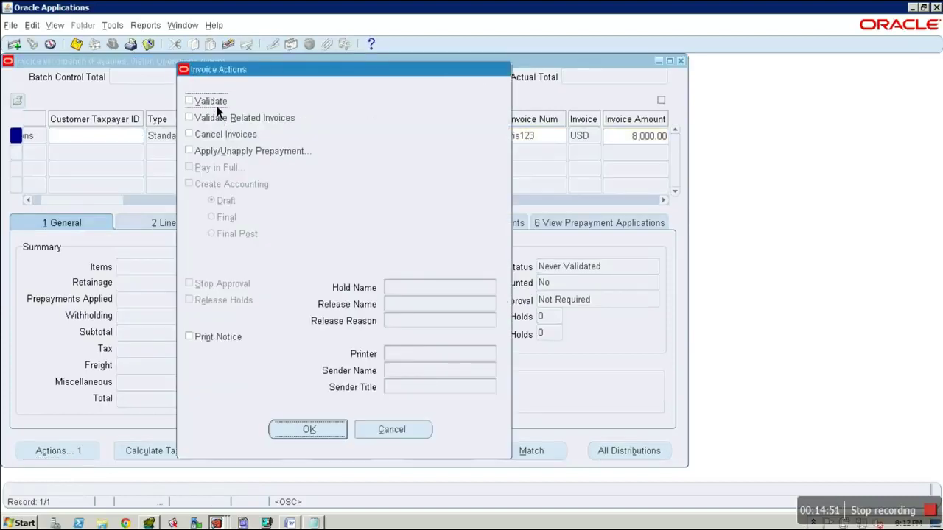
pyautogui.click(312, 431)
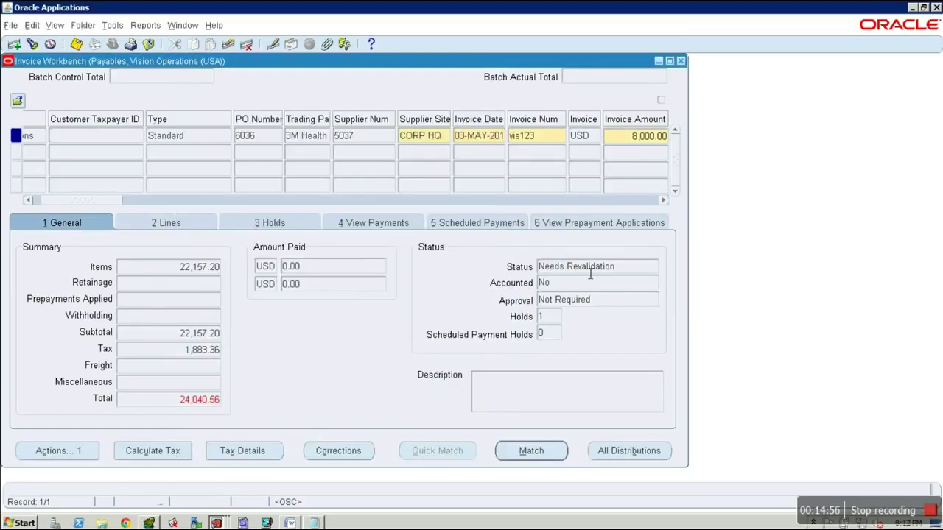
# Step: Examine the hold placed on the invoice and read through its full hold reason
pyautogui.click(284, 230)
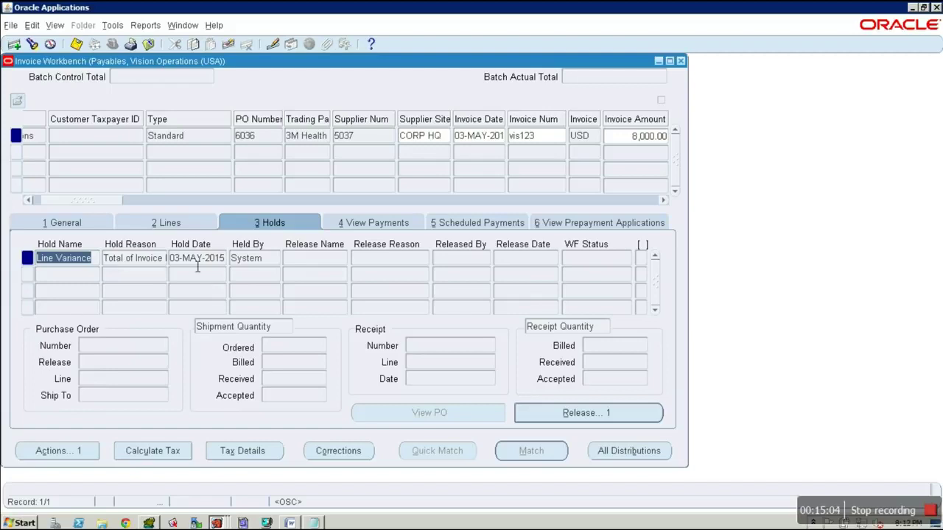
pyautogui.click(128, 267)
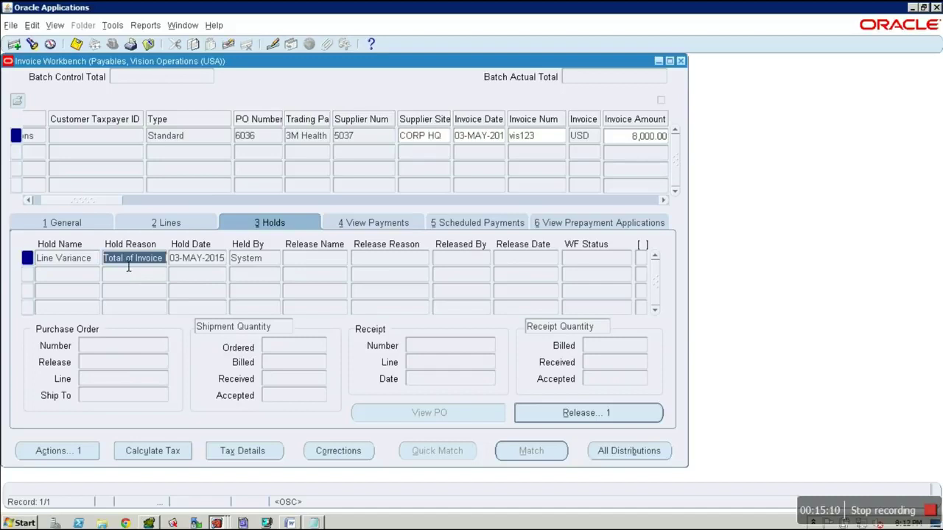
pyautogui.press('End')
pyautogui.press('Left')
pyautogui.press('Left')
pyautogui.press('Left')
pyautogui.press('Left')
pyautogui.press('Left')
pyautogui.press('Left')
pyautogui.press('Left')
pyautogui.press('Left')
pyautogui.press('Left')
pyautogui.press('Left')
pyautogui.press('Left')
pyautogui.press('Left')
pyautogui.press('Left')
pyautogui.press('Left')
pyautogui.press('Left')
pyautogui.press('Left')
pyautogui.press('Left')
pyautogui.press('Left')
pyautogui.press('Left')
pyautogui.press('Left')
pyautogui.press('Left')
pyautogui.press('Left')
pyautogui.press('Left')
pyautogui.press('Left')
pyautogui.press('Right')
pyautogui.press('Right')
pyautogui.press('Right')
pyautogui.press('Right')
pyautogui.press('Right')
pyautogui.press('Right')
pyautogui.press('Right')
pyautogui.press('Right')
pyautogui.press('Right')
pyautogui.press('Right')
pyautogui.press('Right')
pyautogui.press('Right')
pyautogui.press('Right')
pyautogui.press('Right')
pyautogui.press('Right')
pyautogui.press('Right')
pyautogui.press('Right')
pyautogui.press('Right')
pyautogui.press('Right')
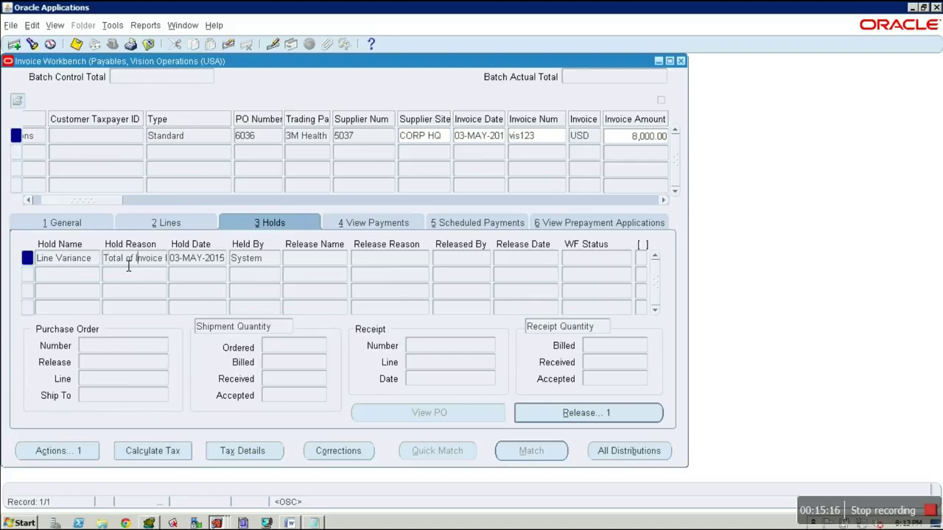
pyautogui.press('Right')
pyautogui.press('Right')
pyautogui.press('Right')
pyautogui.press('Right')
pyautogui.press('Right')
pyautogui.press('Right')
pyautogui.press('Right')
pyautogui.press('Right')
pyautogui.press('Right')
pyautogui.press('Right')
pyautogui.press('Right')
pyautogui.press('Right')
pyautogui.press('Right')
pyautogui.press('Right')
pyautogui.press('Right')
pyautogui.press('Right')
pyautogui.press('Right')
pyautogui.press('Right')
pyautogui.press('Right')
pyautogui.press('Right')
pyautogui.press('Right')
pyautogui.press('Right')
pyautogui.press('Right')
pyautogui.press('Right')
pyautogui.press('Right')
pyautogui.press('Right')
pyautogui.press('Right')
pyautogui.press('Right')
pyautogui.press('Right')
pyautogui.press('Right')
pyautogui.press('Right')
pyautogui.press('Right')
pyautogui.press('Right')
pyautogui.press('Right')
pyautogui.press('Right')
# Step: Replace the invoice amount with the net total of the invoice lines, 24,040.56
pyautogui.click(74, 226)
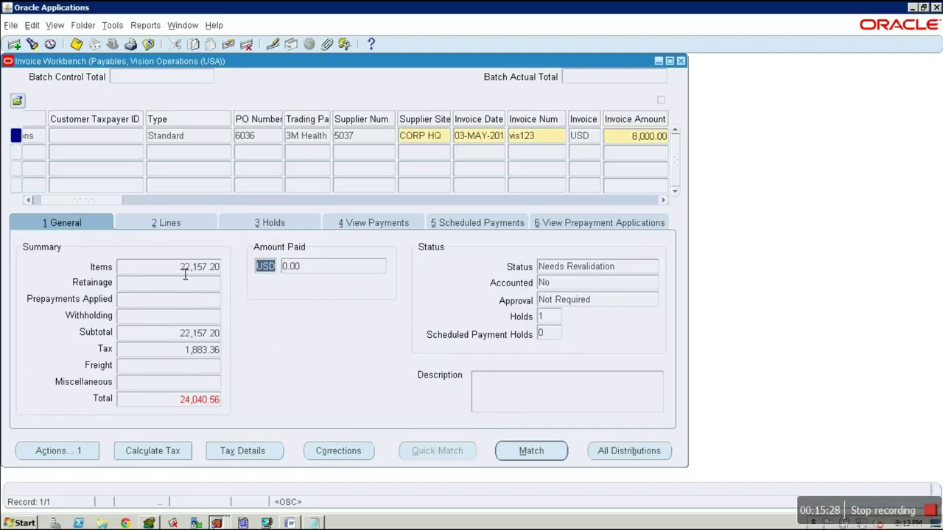
pyautogui.click(175, 234)
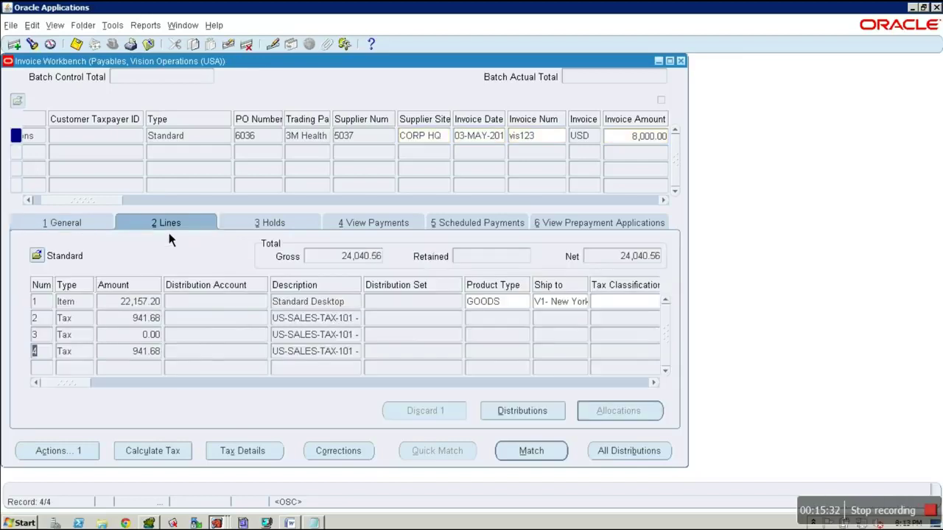
pyautogui.click(626, 258)
pyautogui.doubleClick(643, 258)
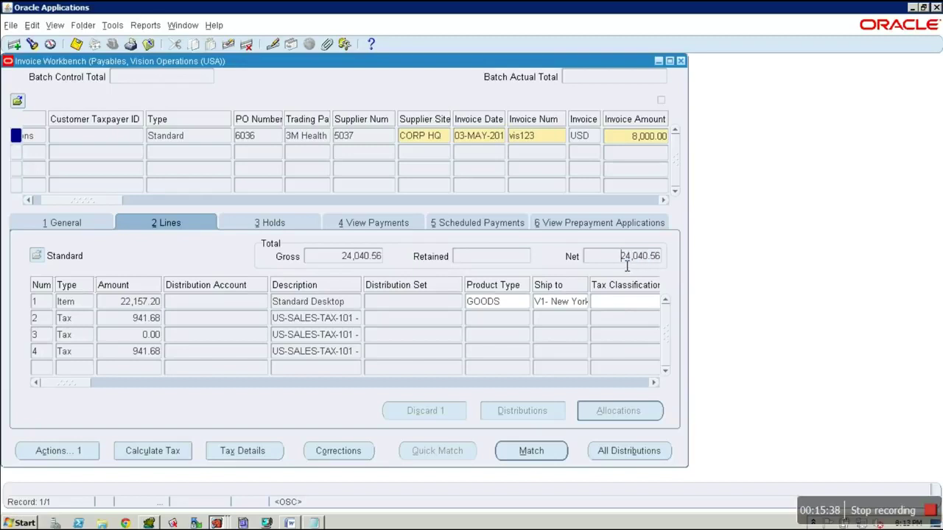
pyautogui.moveTo(623, 257); pyautogui.dragTo(672, 263)
pyautogui.hotkey('ctrl', 'c')
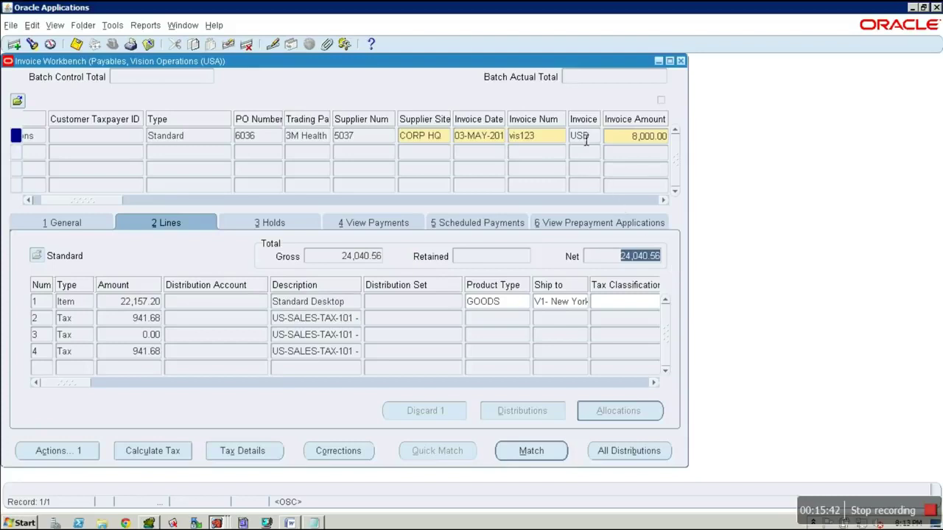
pyautogui.moveTo(633, 143); pyautogui.dragTo(646, 147)
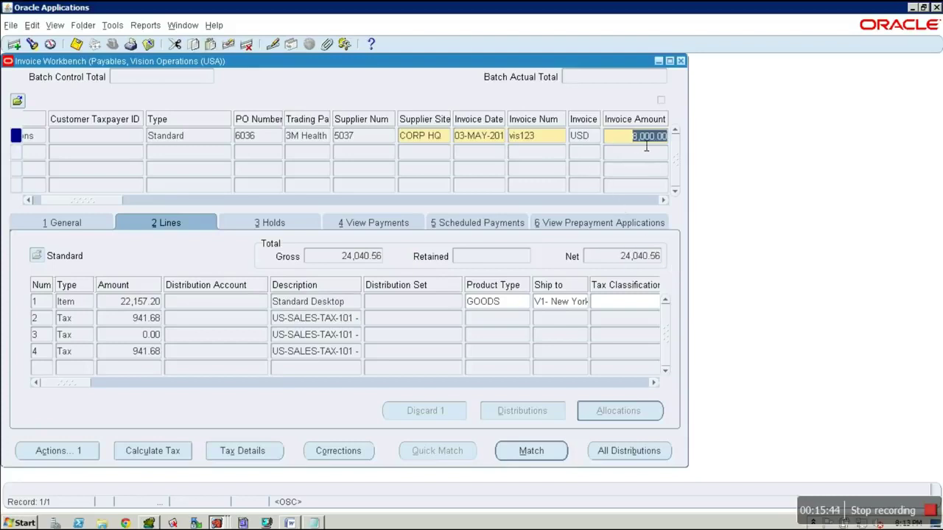
pyautogui.hotkey('ctrl', 'v')
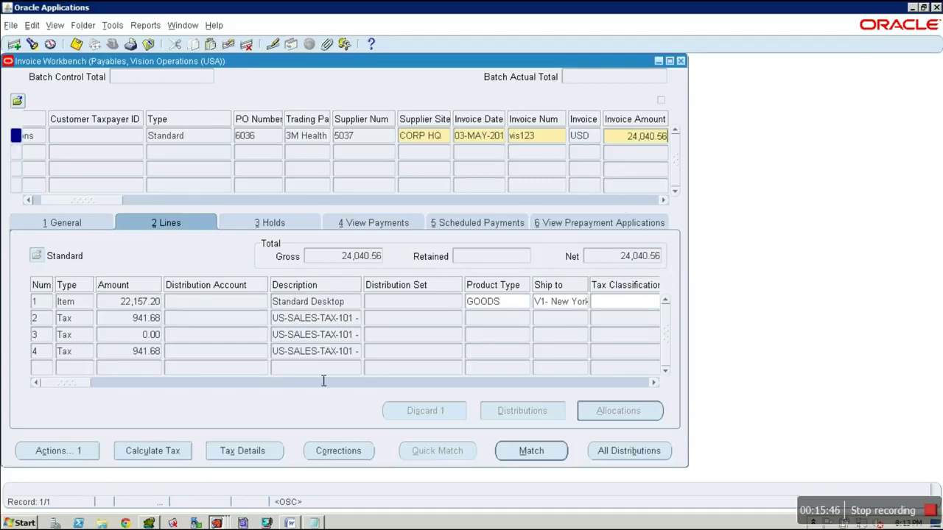
# Step: Validate the invoice again with the corrected amount and check its validation status
pyautogui.click(91, 453)
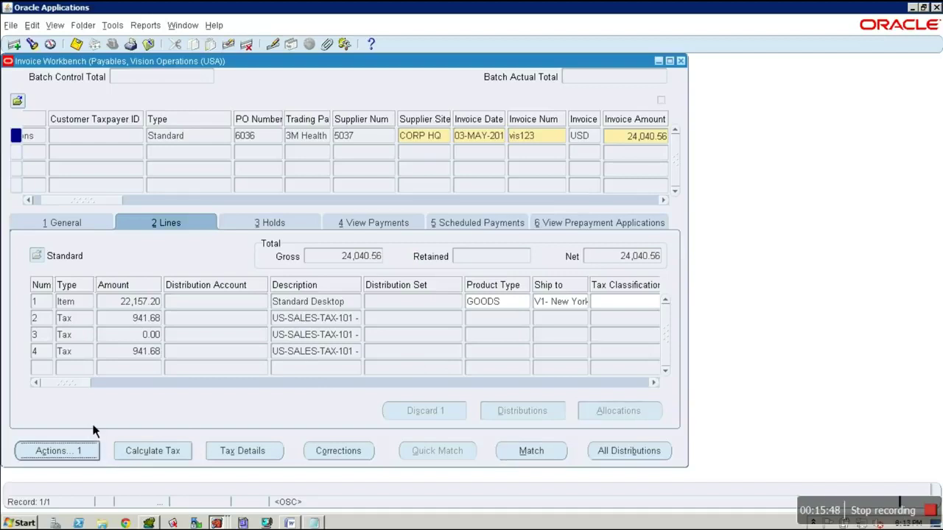
pyautogui.click(211, 101)
pyautogui.click(311, 431)
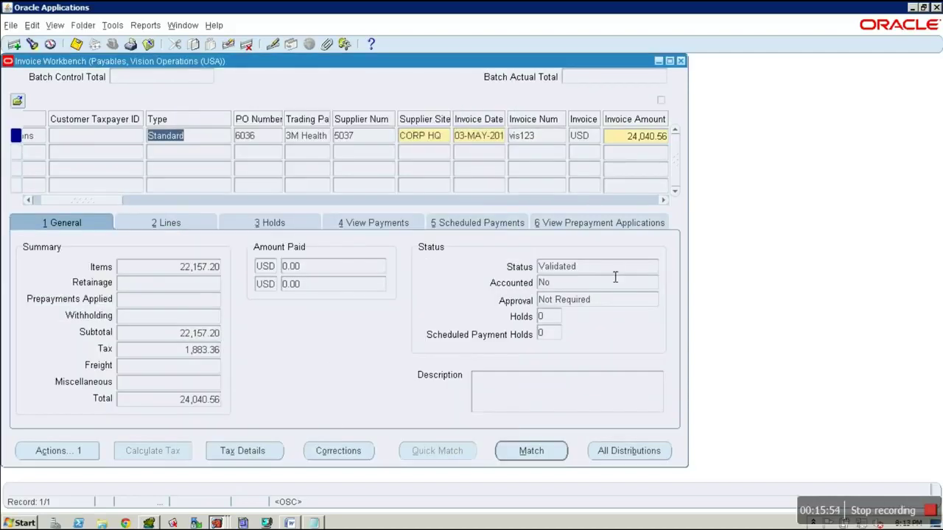
pyautogui.doubleClick(616, 266)
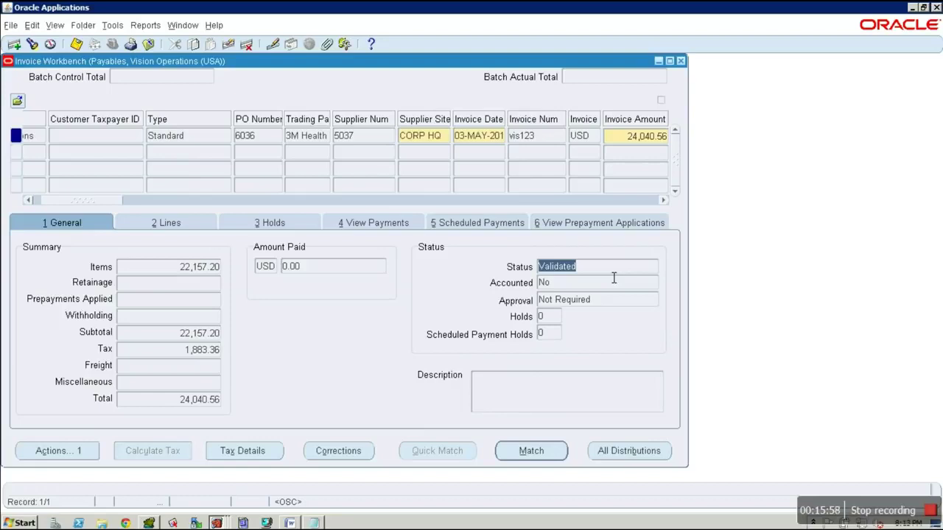
# Step: Create final accounting for the validated invoice, acknowledge the note and view the invoice's payments
pyautogui.click(83, 452)
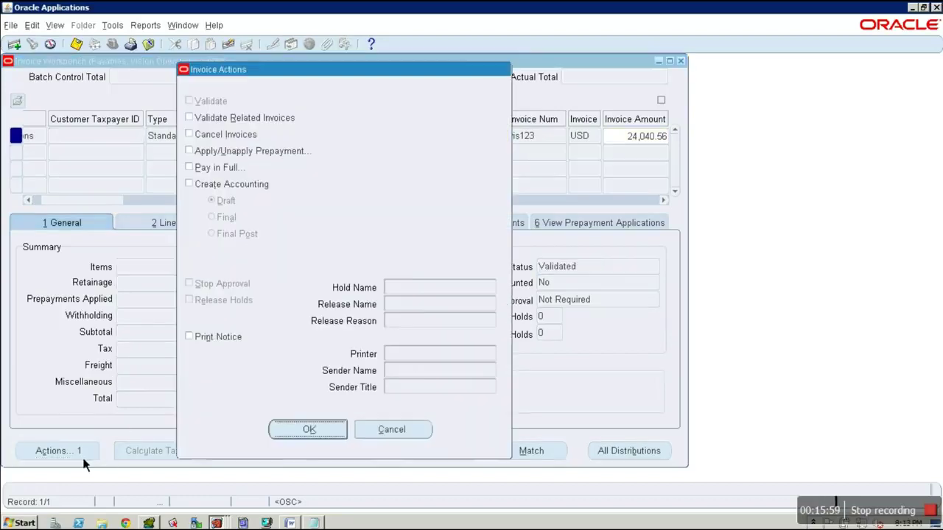
pyautogui.click(194, 187)
pyautogui.click(229, 223)
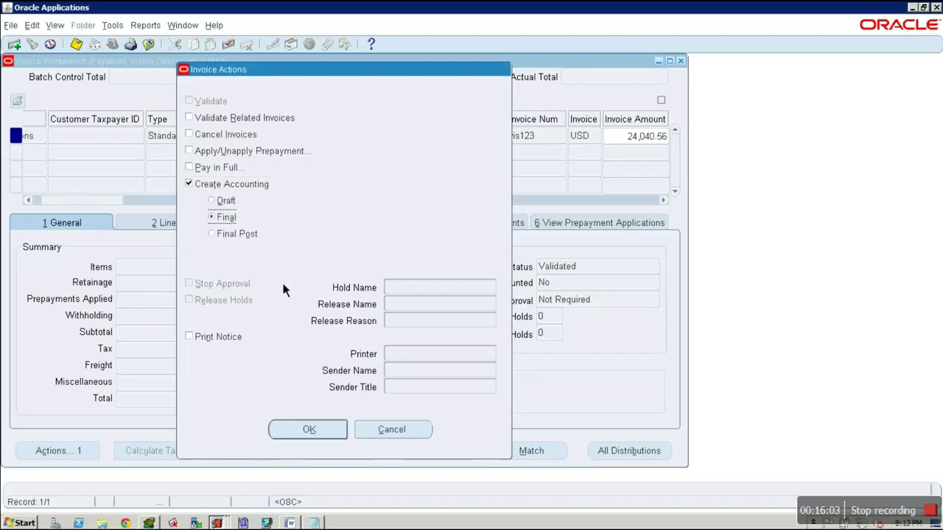
pyautogui.click(324, 439)
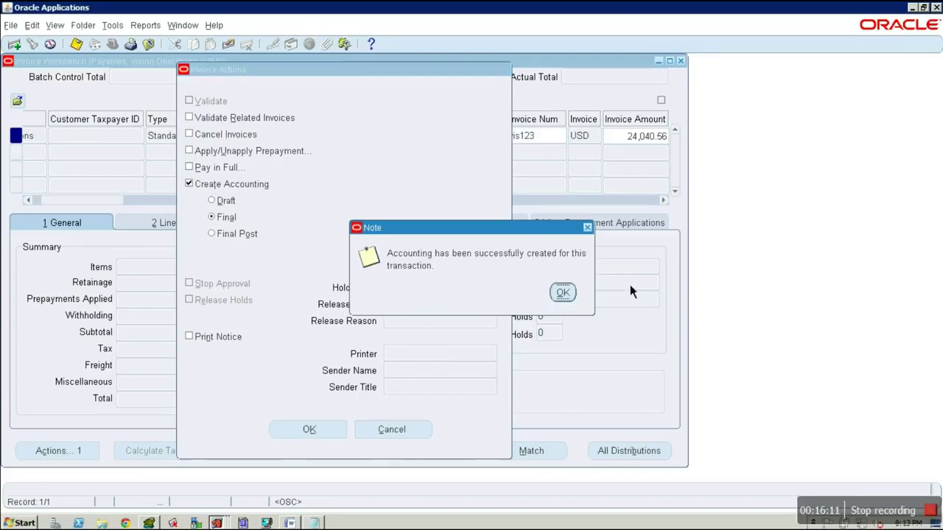
pyautogui.click(564, 295)
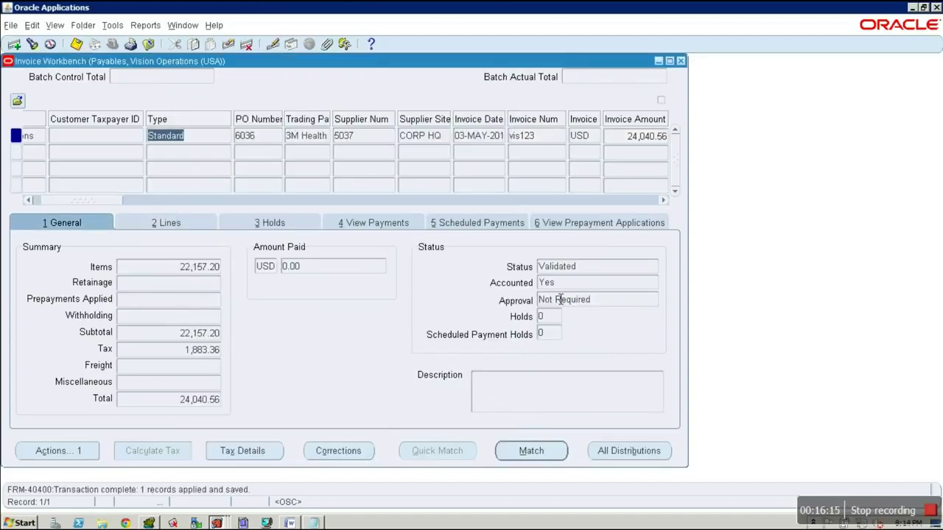
pyautogui.click(388, 224)
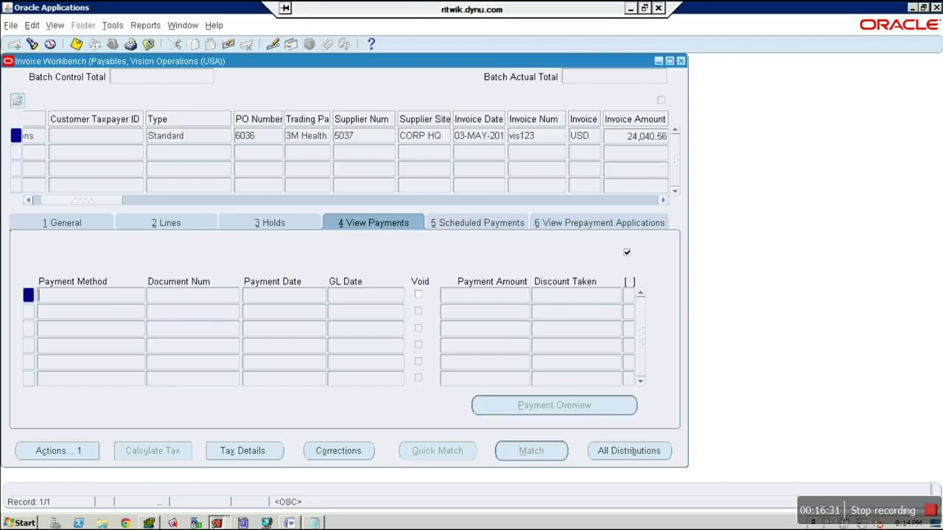
# Step: Switch to Toad and query ap_invoices_all for INVOICE_NUM 'vis123', looking over the returned record
pyautogui.click(149, 523)
pyautogui.click(169, 499)
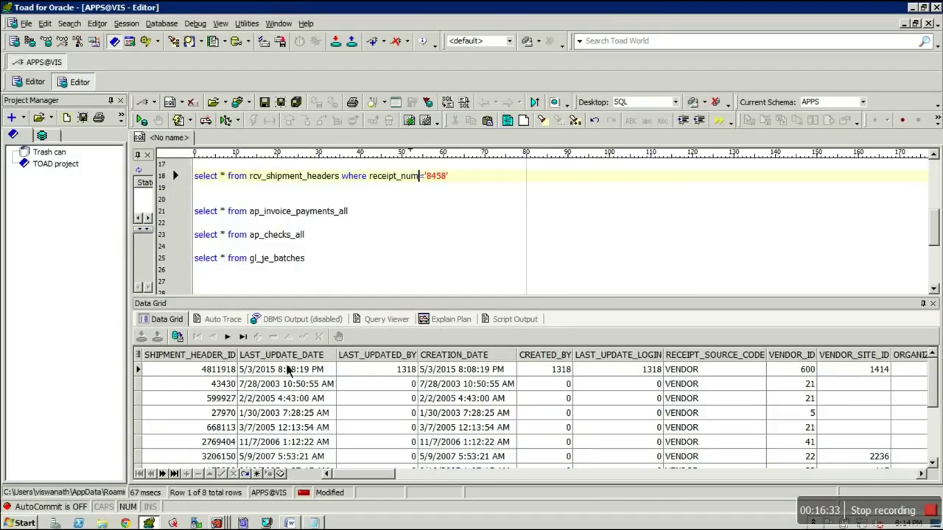
pyautogui.scroll(2, 379, 254)
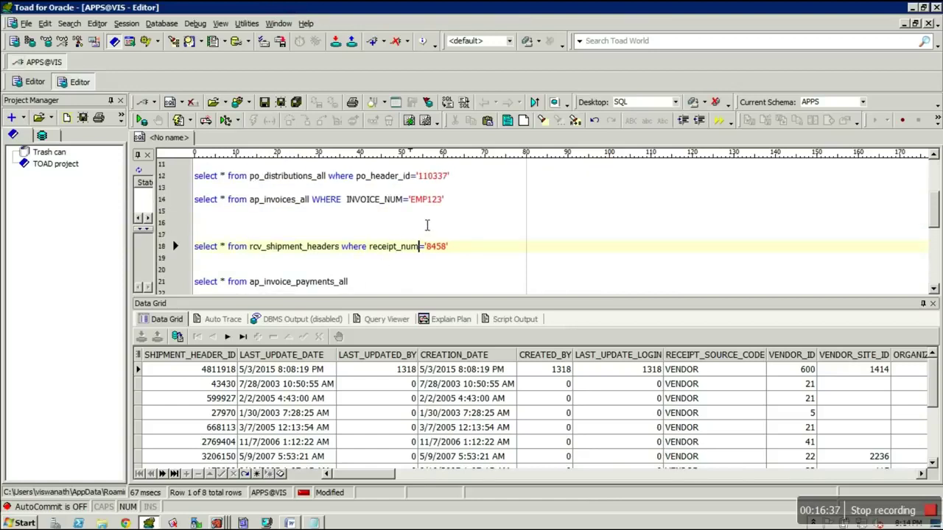
pyautogui.click(427, 200)
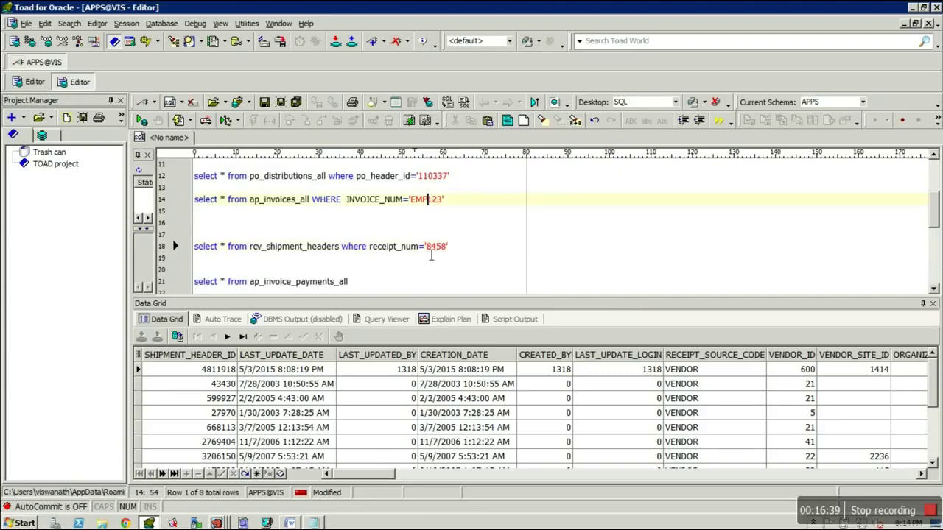
pyautogui.press('BackSpace')
pyautogui.press('BackSpace')
pyautogui.press('BackSpace')
pyautogui.write('vis')
pyautogui.press('Left')
pyautogui.press('Left')
pyautogui.press('Left')
pyautogui.press('Left')
pyautogui.press('Left')
pyautogui.press('Left')
pyautogui.press('Left')
pyautogui.press('Left')
pyautogui.press('Left')
pyautogui.press('Left')
pyautogui.press('Left')
pyautogui.press('Left')
pyautogui.press('Left')
pyautogui.press('Left')
pyautogui.press('Left')
pyautogui.press('Left')
pyautogui.press('Left')
pyautogui.press('Left')
pyautogui.press('Left')
pyautogui.press('Left')
pyautogui.press('F9')
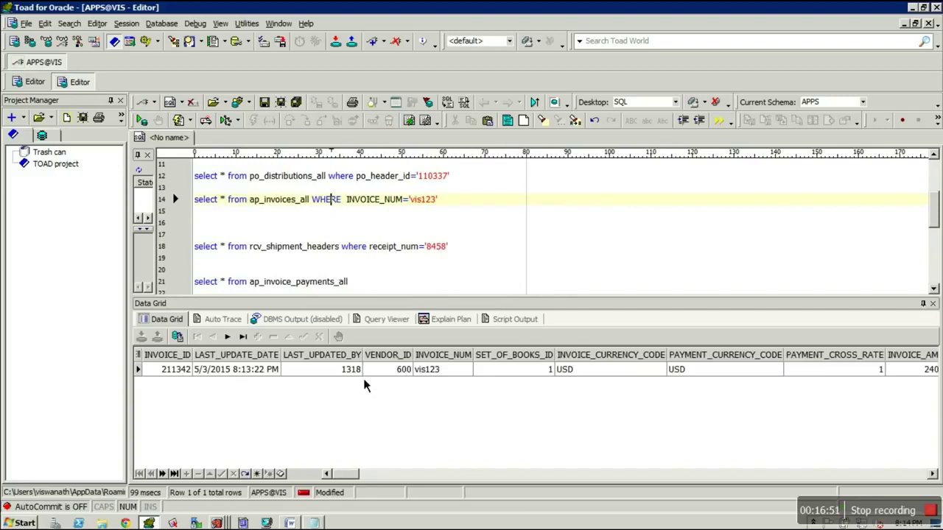
pyautogui.click(371, 476)
pyautogui.click(371, 476)
pyautogui.click(359, 476)
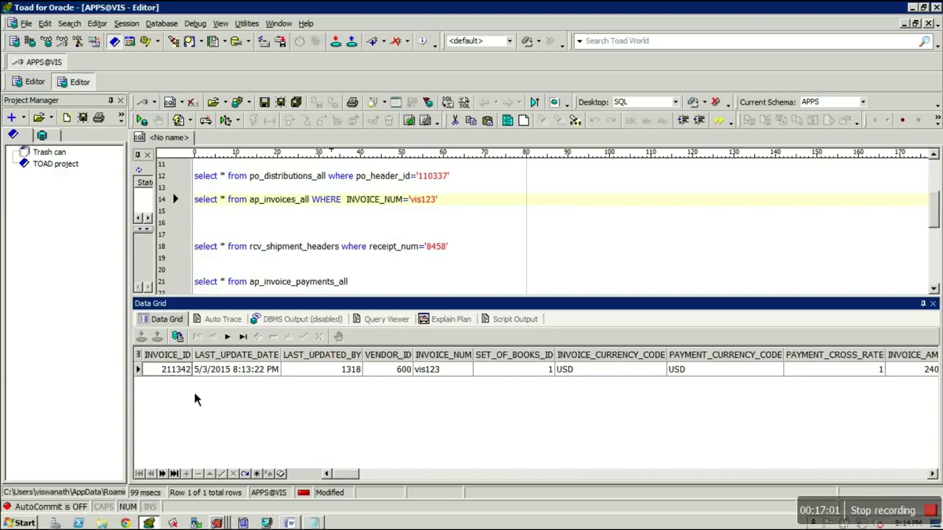
pyautogui.click(386, 475)
pyautogui.moveTo(389, 485); pyautogui.dragTo(321, 492)
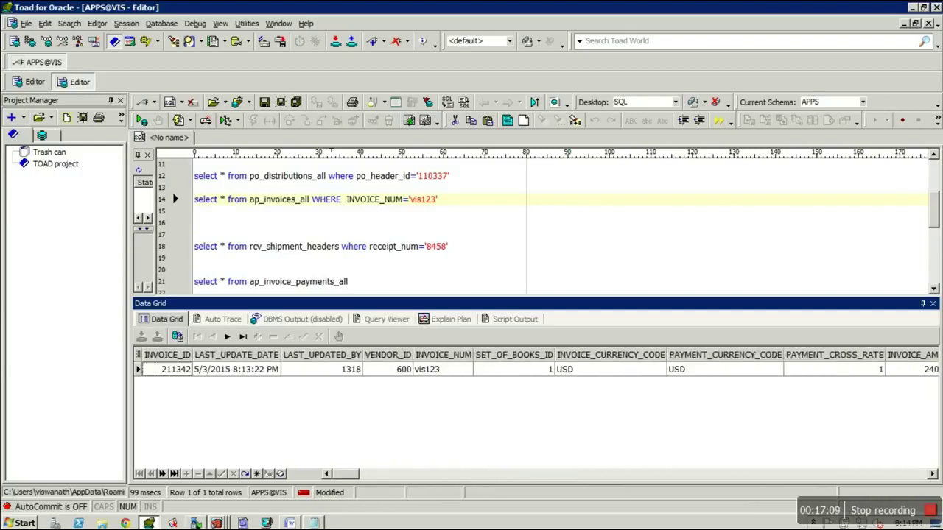
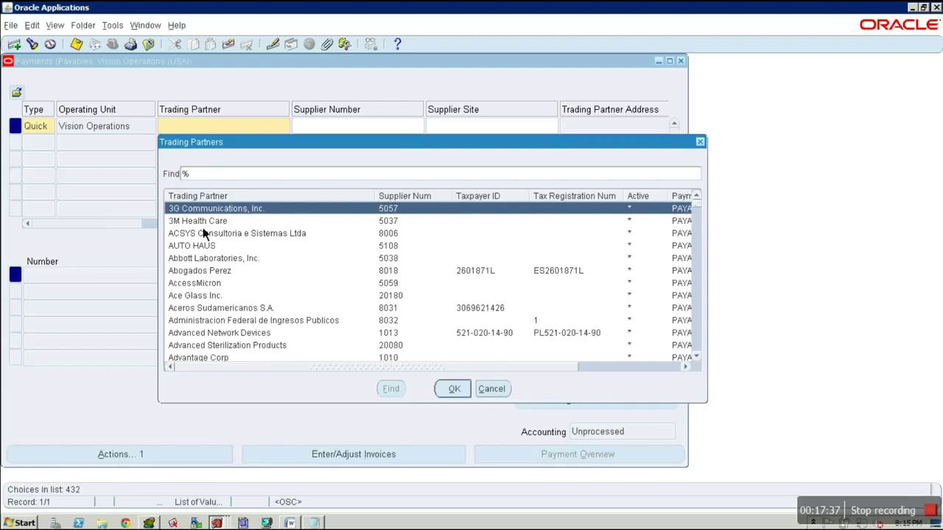
# Step: Select 3M Health Care as the quick payment's trading partner and set the payment date to 03-MAY-2015
pyautogui.click(451, 388)
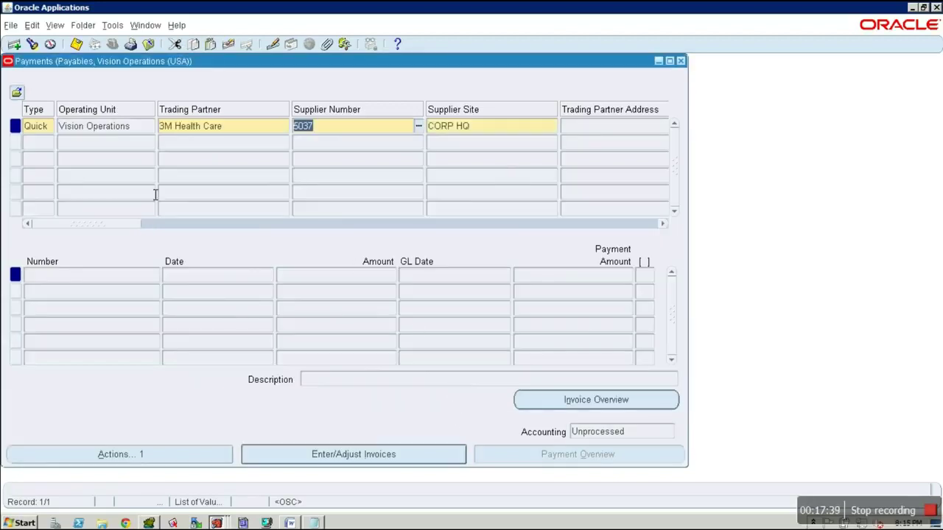
pyautogui.moveTo(114, 228); pyautogui.dragTo(228, 213)
pyautogui.click(377, 125)
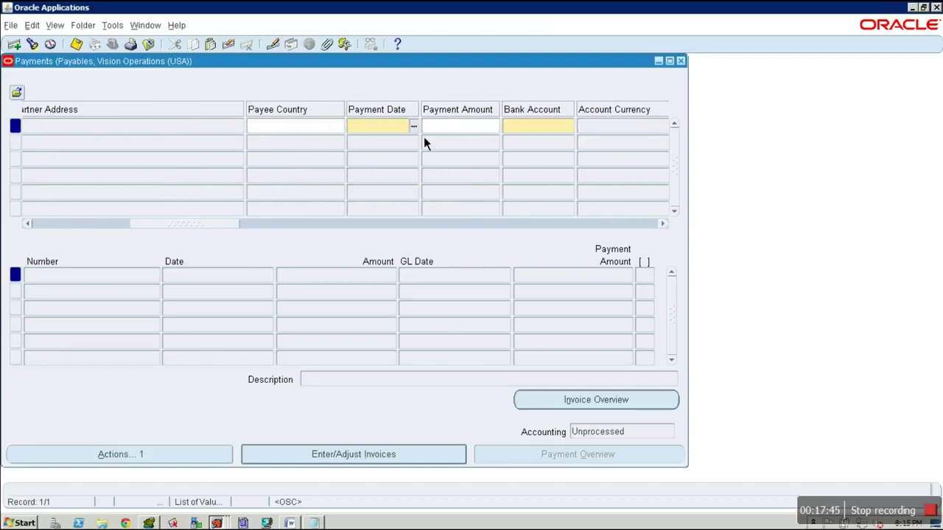
pyautogui.hotkey('ctrl', 'l')
pyautogui.click(112, 303)
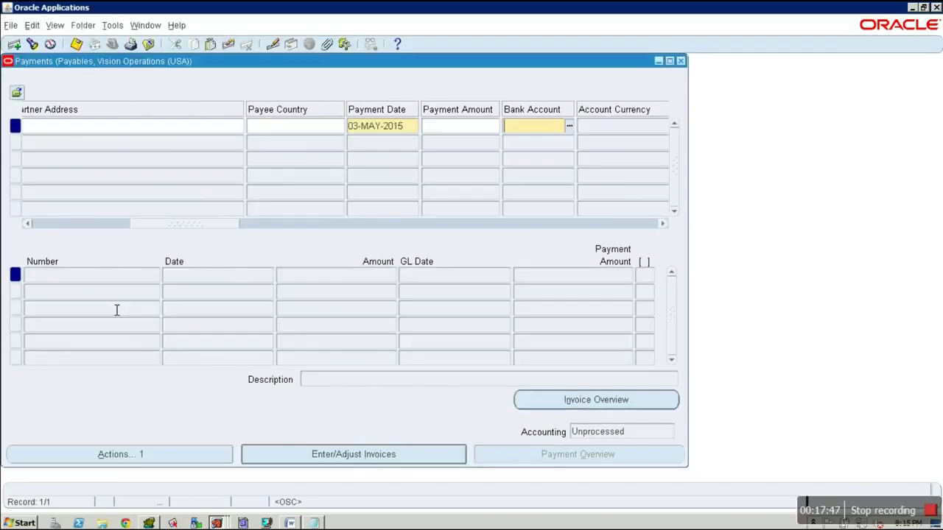
# Step: List all bank accounts with % and choose BofA-204 as the payment's bank account
pyautogui.click(574, 129)
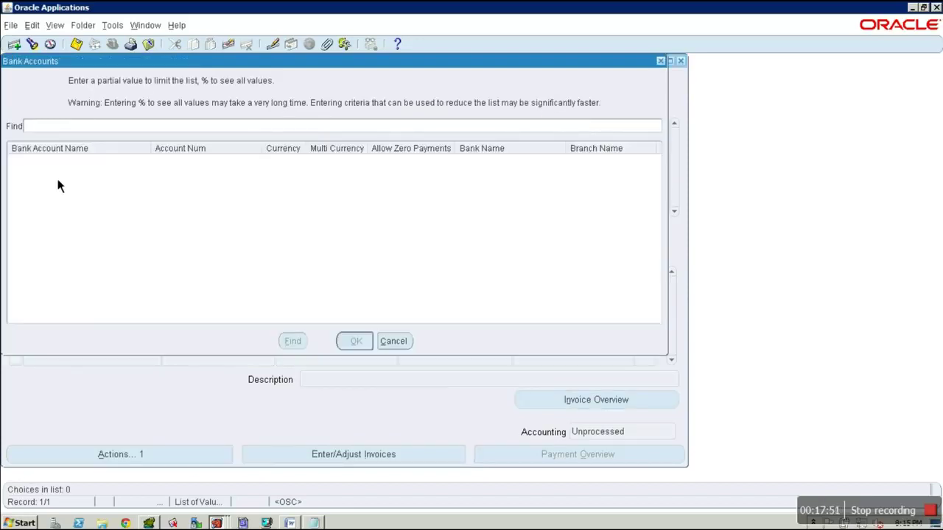
pyautogui.write('%')
pyautogui.click(302, 343)
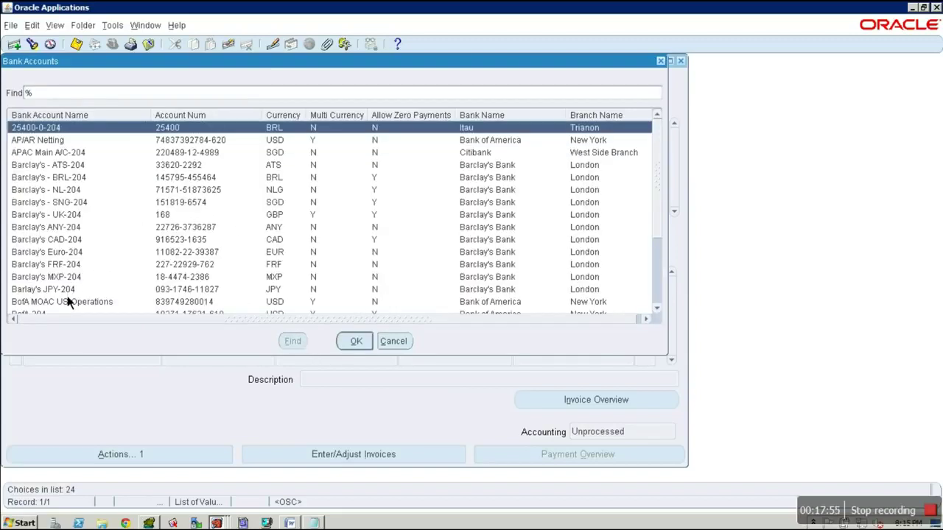
pyautogui.scroll(-1, 74, 295)
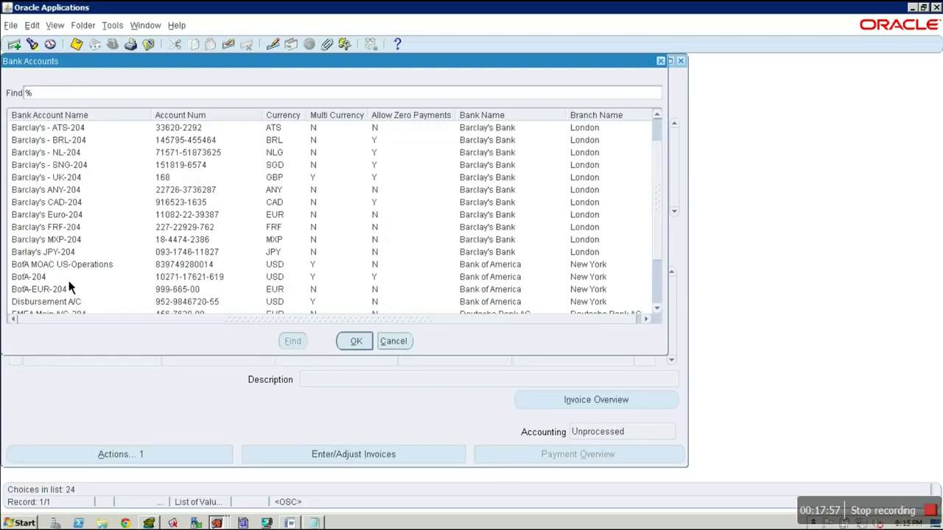
pyautogui.click(49, 278)
pyautogui.click(356, 341)
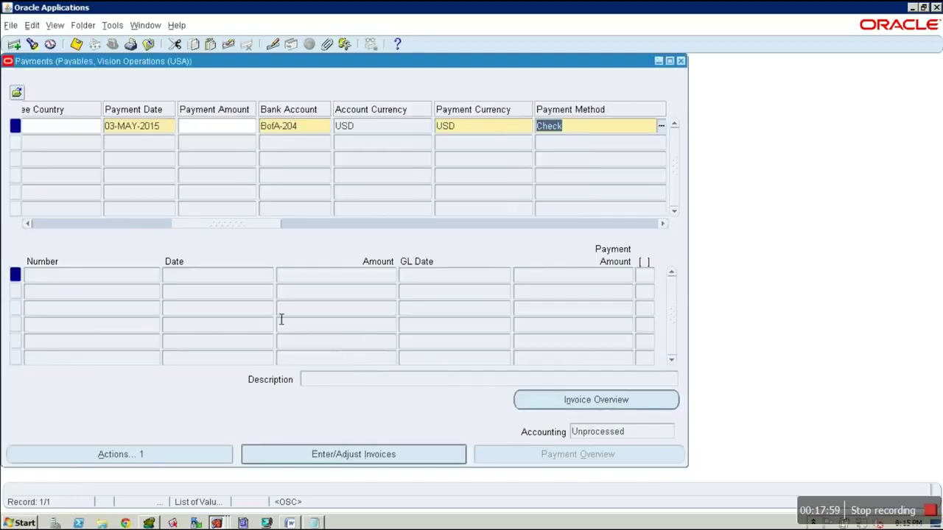
# Step: Choose Check - USD as the quick payment's payment process profile
pyautogui.moveTo(217, 230); pyautogui.dragTo(305, 231)
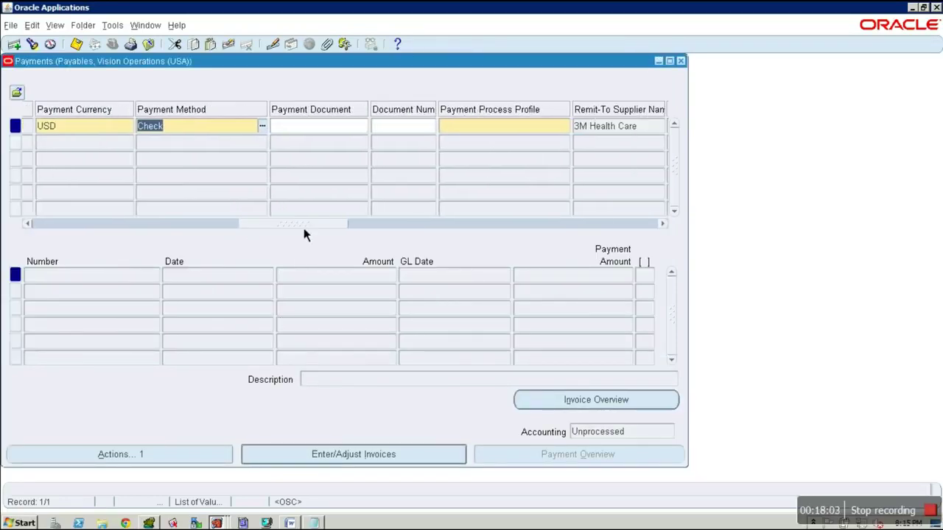
pyautogui.click(477, 130)
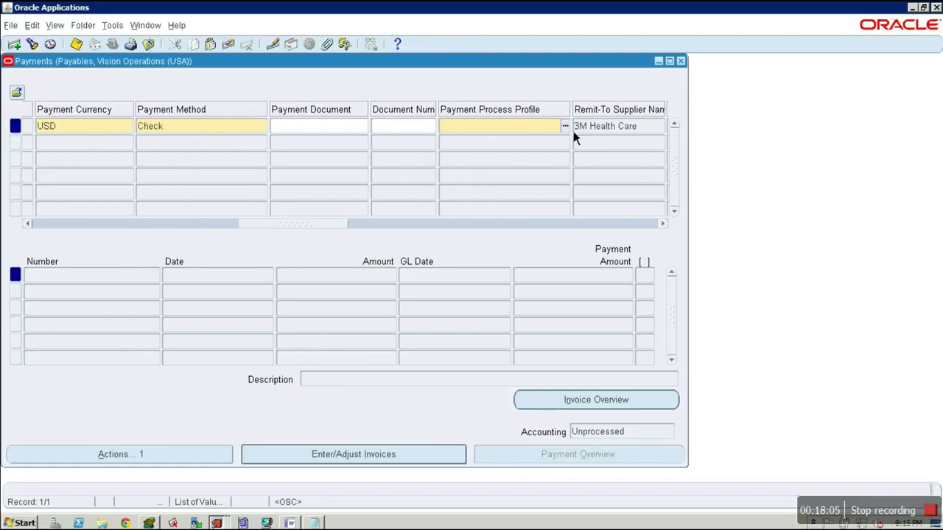
pyautogui.click(565, 127)
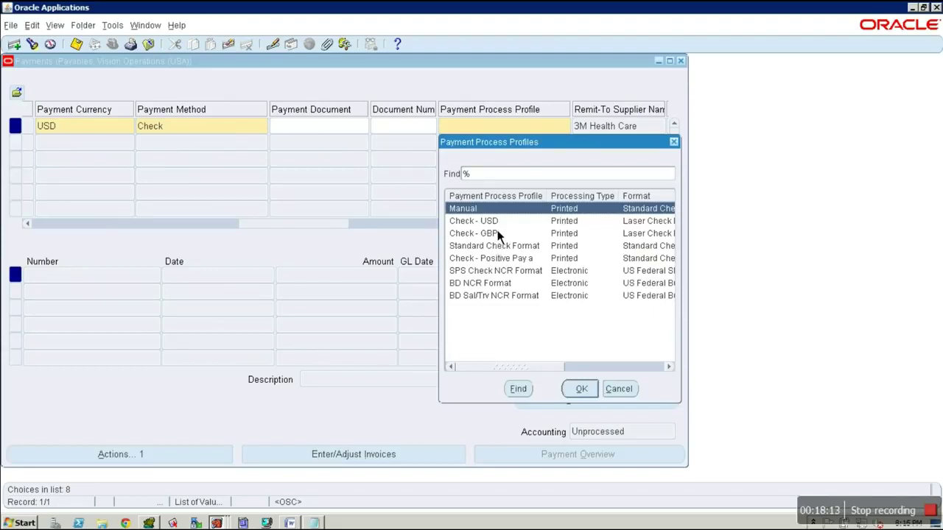
pyautogui.click(498, 222)
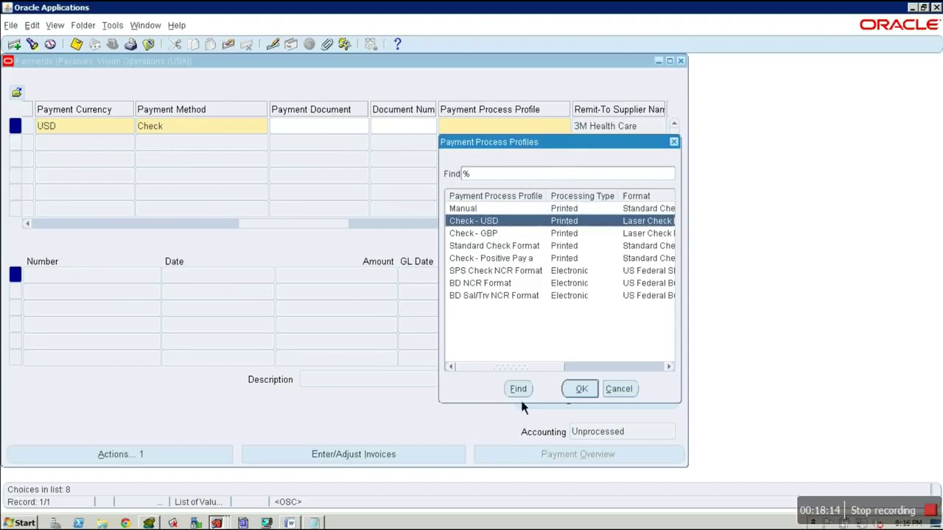
pyautogui.click(592, 397)
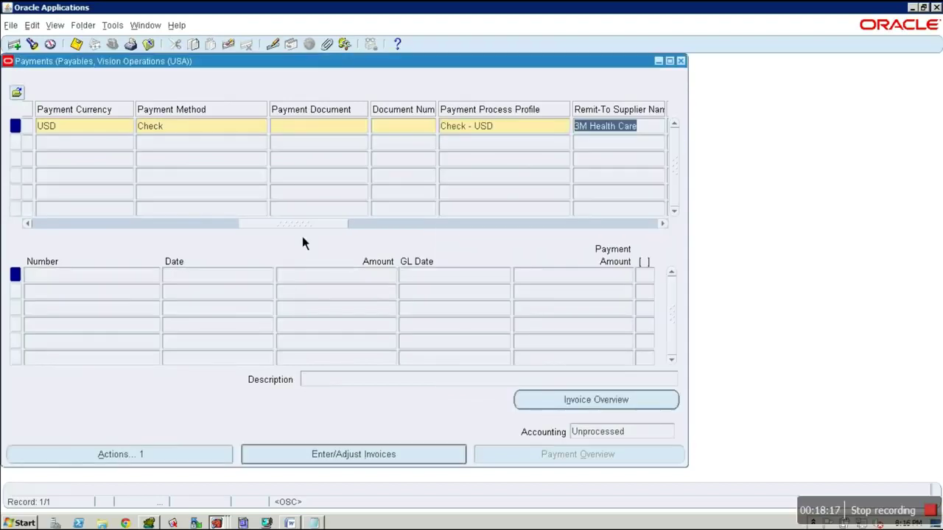
# Step: Try to open the invoice selection for the quick payment and dismiss the error
pyautogui.moveTo(299, 231); pyautogui.dragTo(72, 254)
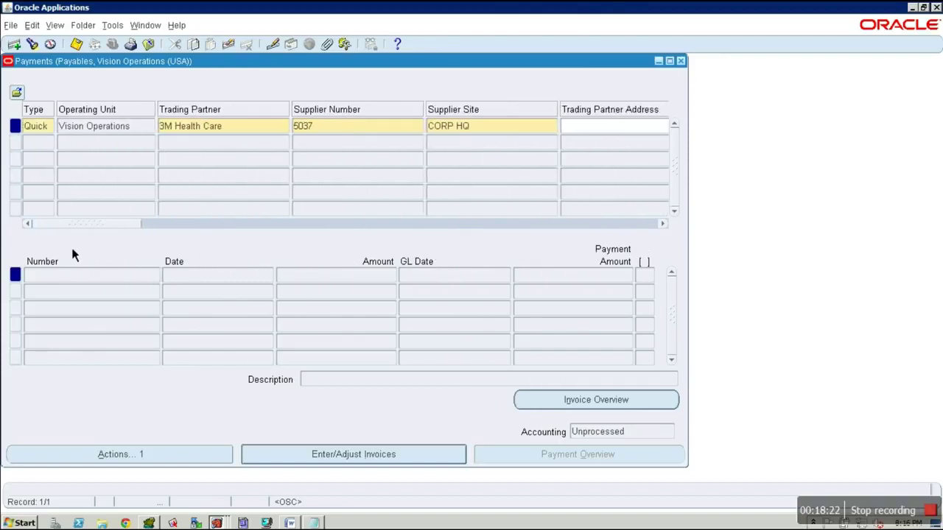
pyautogui.click(390, 462)
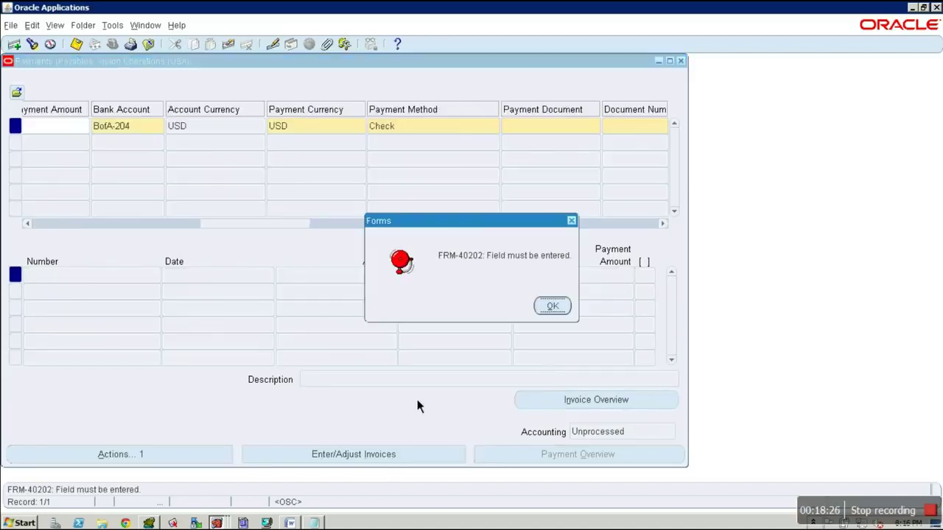
pyautogui.click(565, 314)
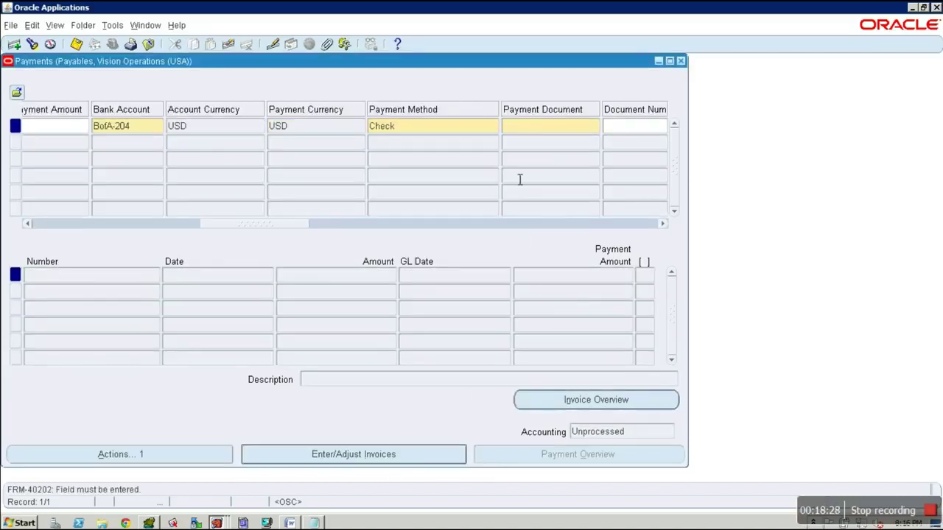
# Step: Choose Check 204 from the available payment documents for the quick payment
pyautogui.click(551, 131)
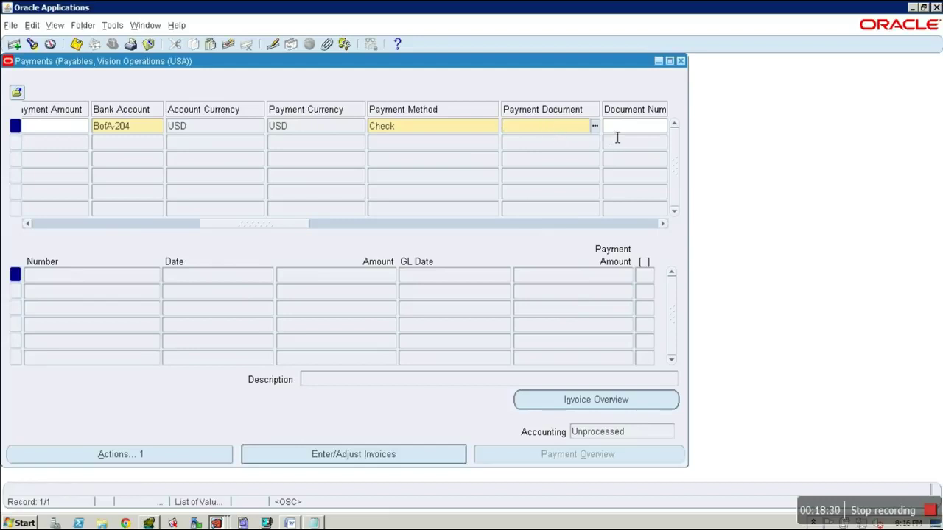
pyautogui.click(594, 126)
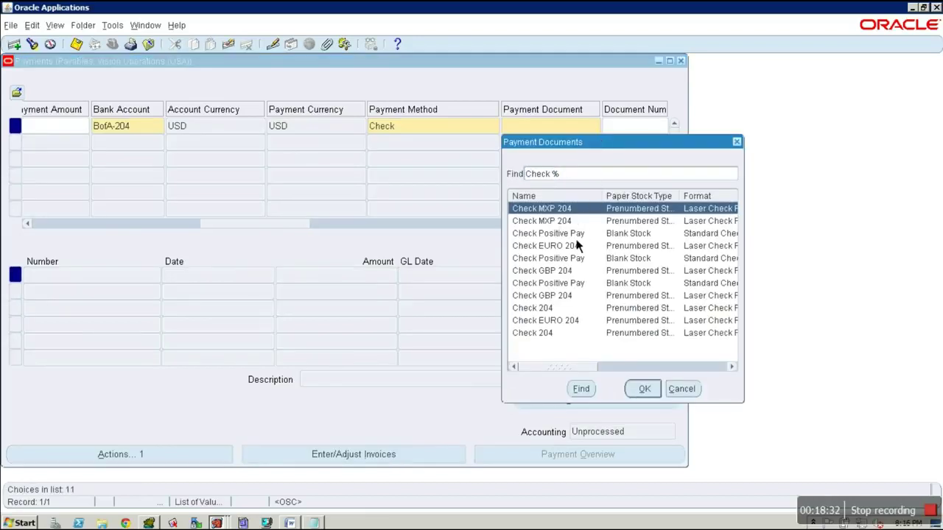
pyautogui.click(551, 309)
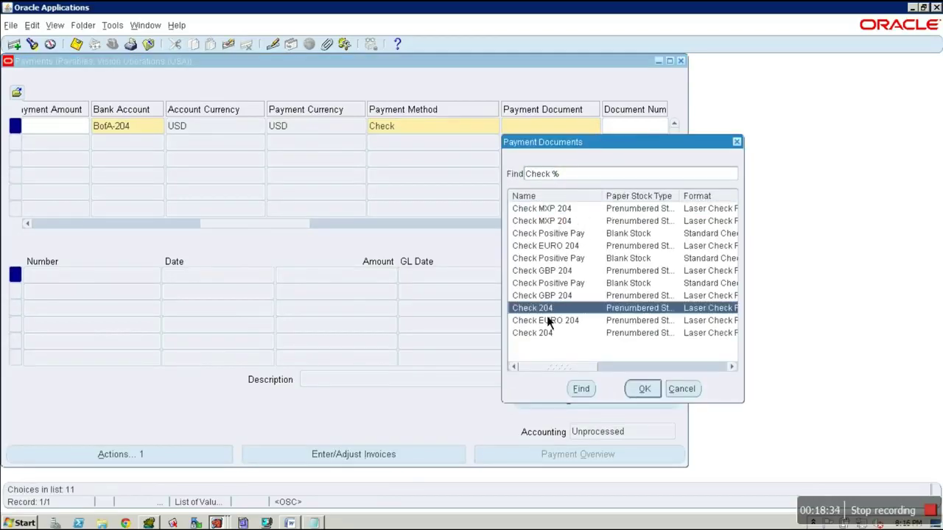
pyautogui.click(648, 393)
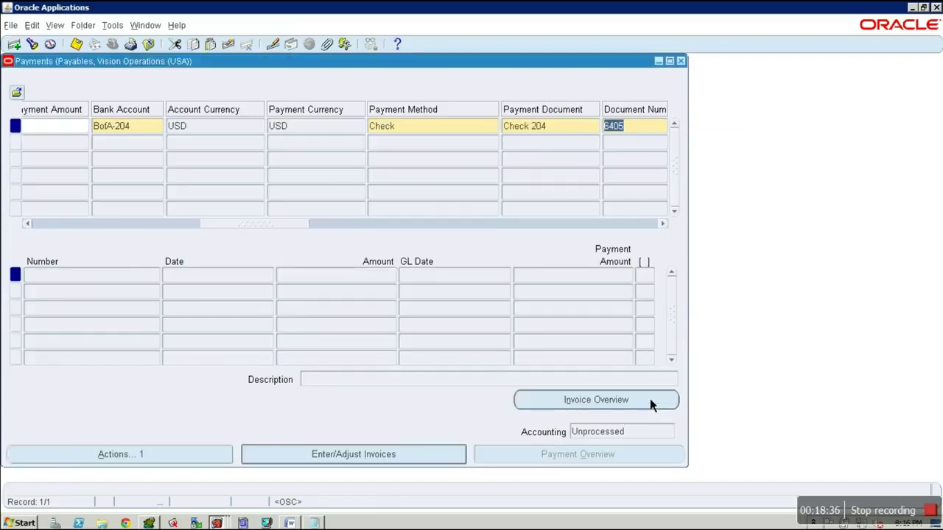
# Step: Open the payment's invoice selection, pick invoice vis123 to be paid and save the payment
pyautogui.moveTo(263, 238); pyautogui.dragTo(88, 240)
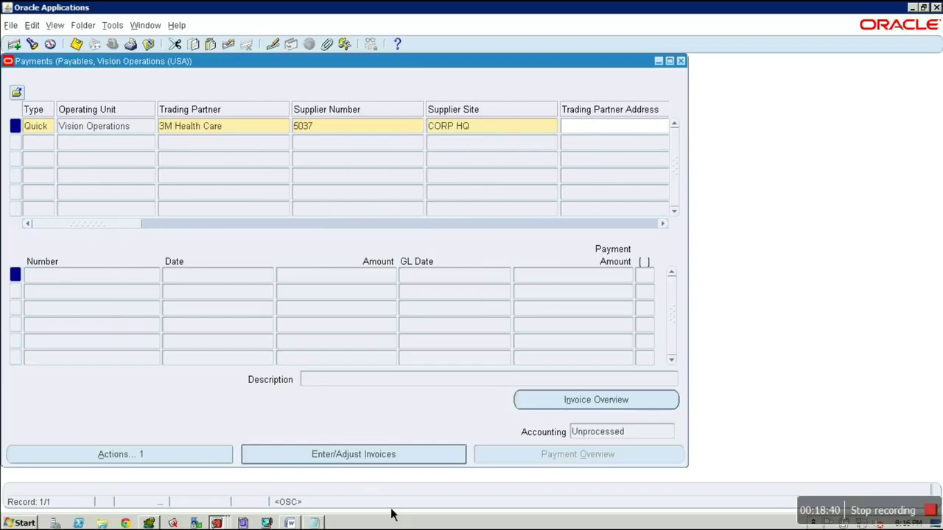
pyautogui.click(362, 464)
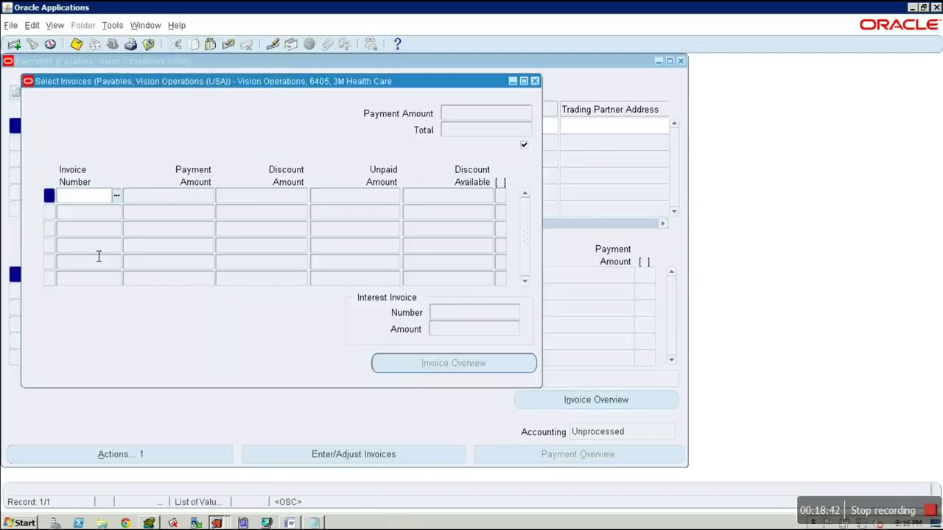
pyautogui.click(117, 195)
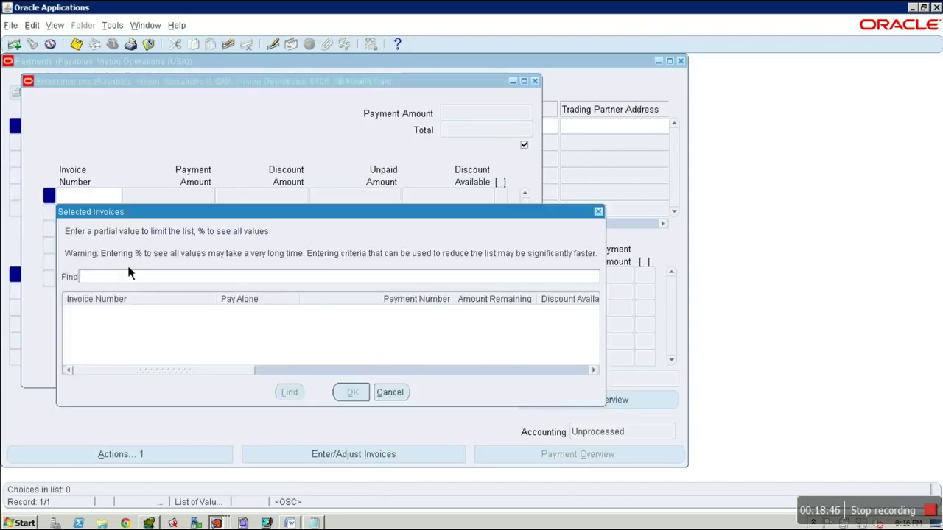
pyautogui.write('vis123%')
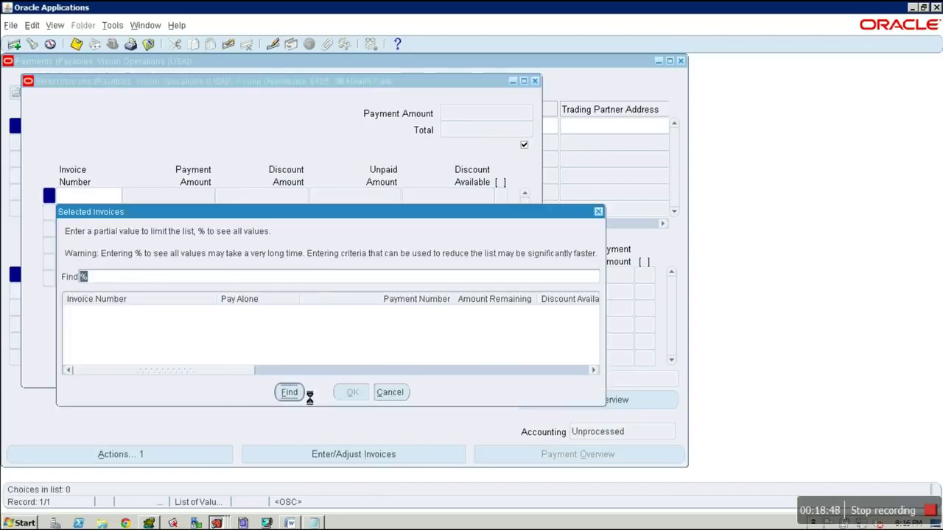
pyautogui.click(295, 393)
pyautogui.click(353, 392)
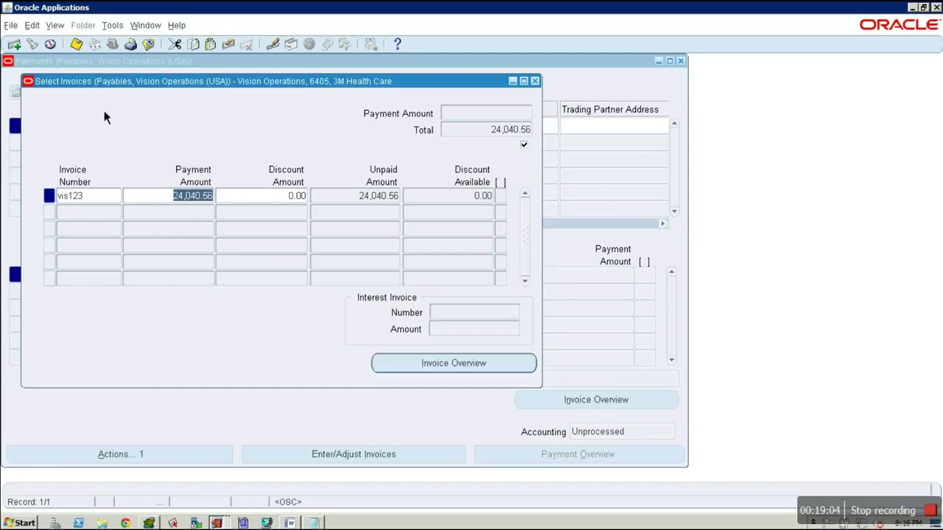
pyautogui.click(83, 48)
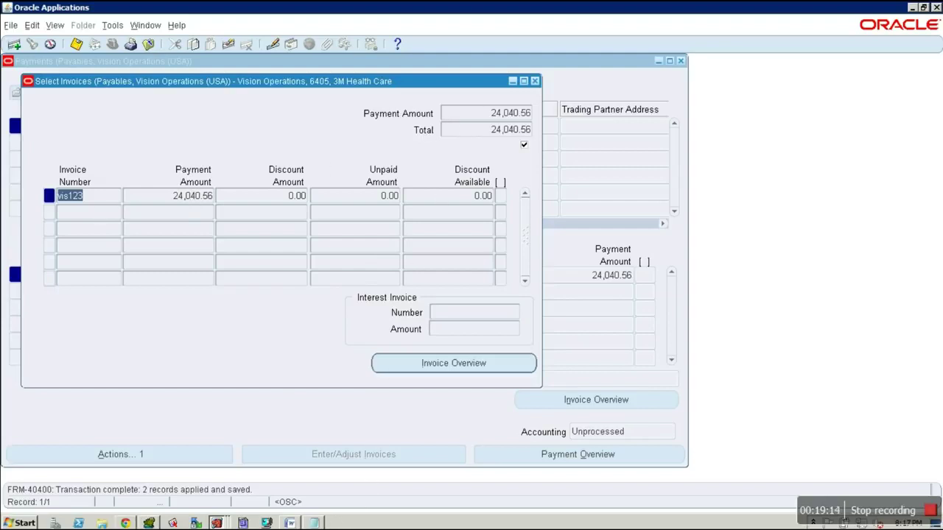
# Step: Switch to Toad and query ap_invoice_payments_all where invoice_id='211342'
pyautogui.moveTo(149, 523)
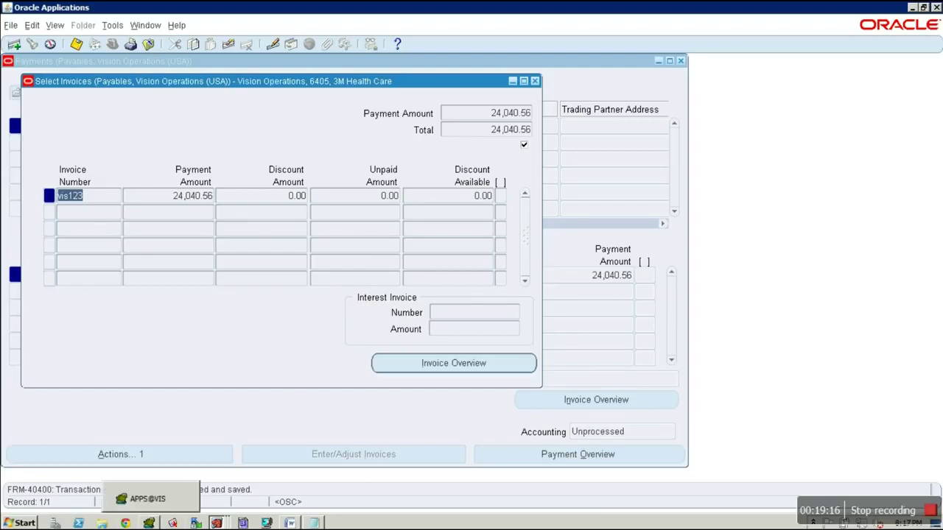
pyautogui.click(148, 523)
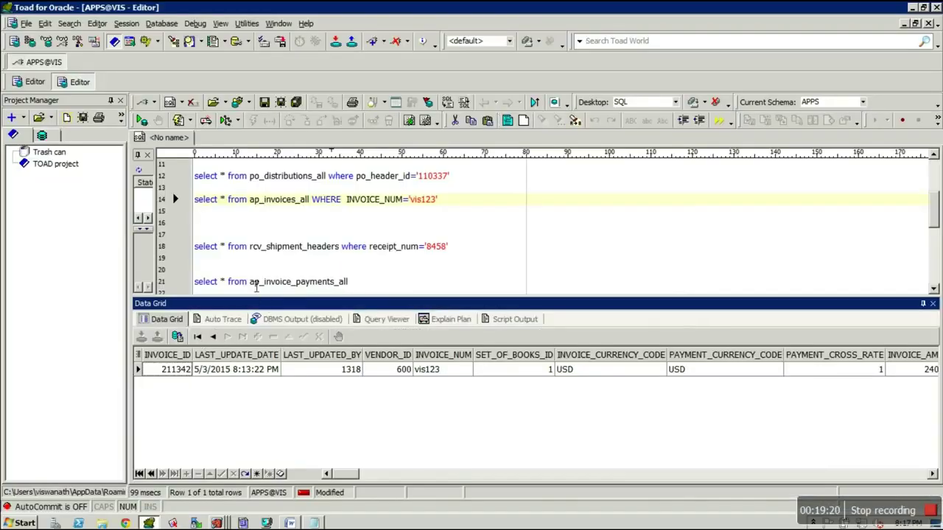
pyautogui.click(401, 288)
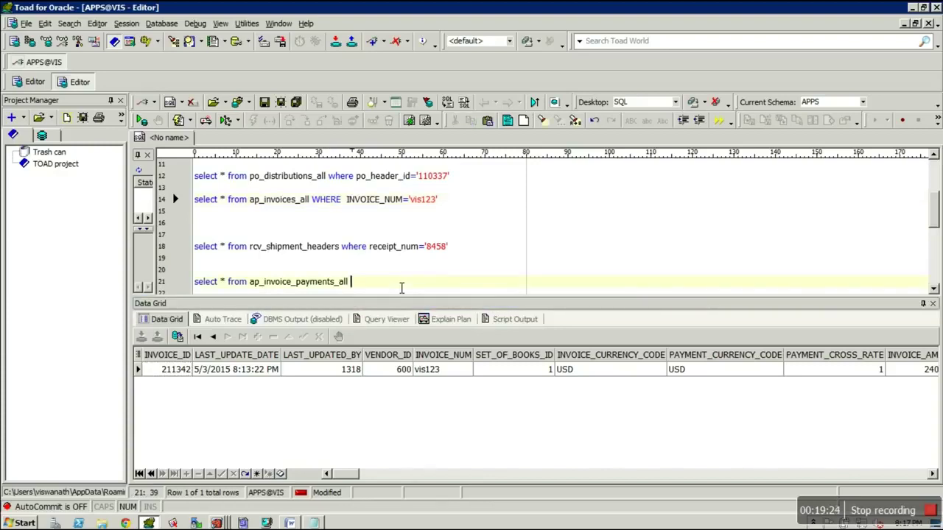
pyautogui.write('where invoice')
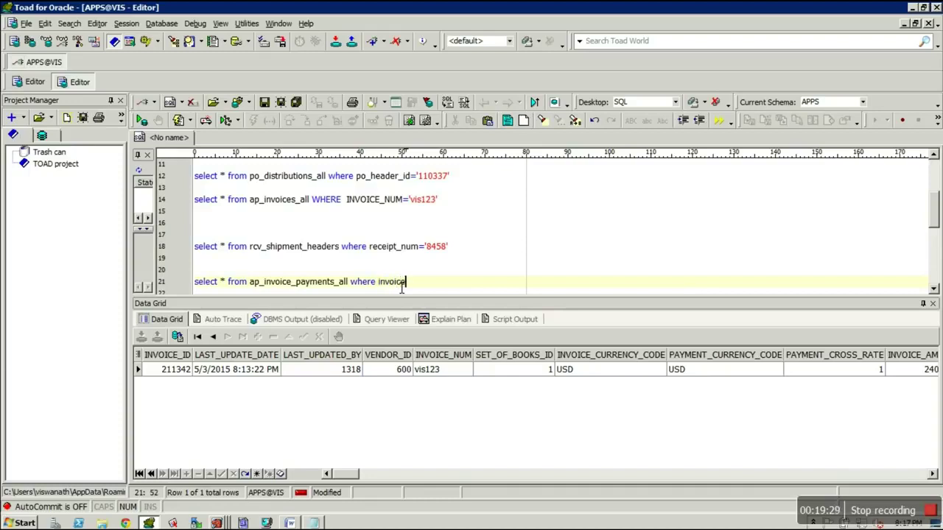
pyautogui.write('_id=')
pyautogui.press('BackSpace')
pyautogui.write("'211342")
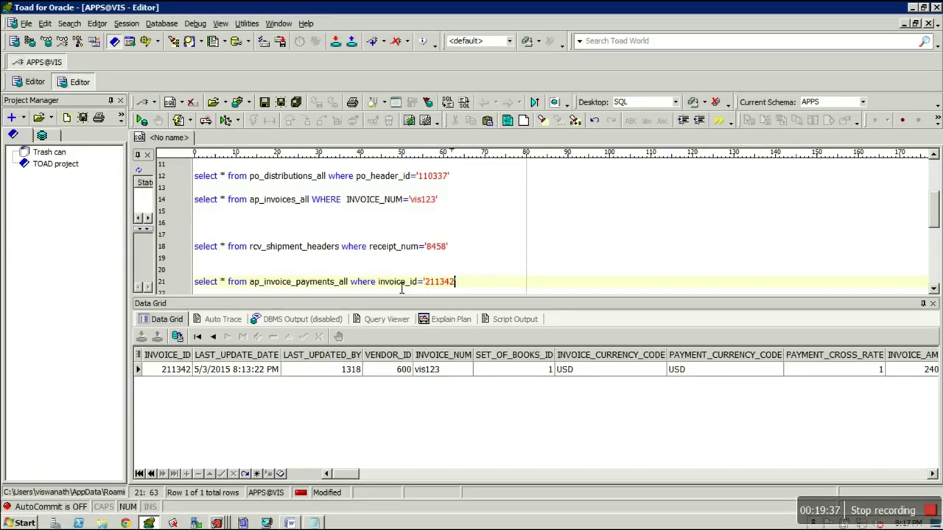
pyautogui.press('F9')
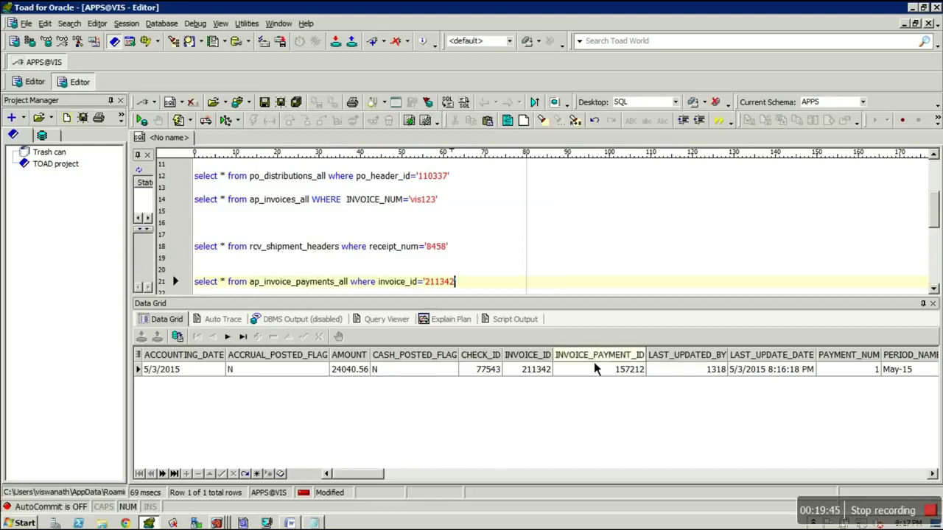
# Step: Add and run a query on ap_checks_all where check_id='77543'
pyautogui.click(513, 293)
pyautogui.press('Return')
pyautogui.press('Return')
pyautogui.write('select * from ap_checks_all')
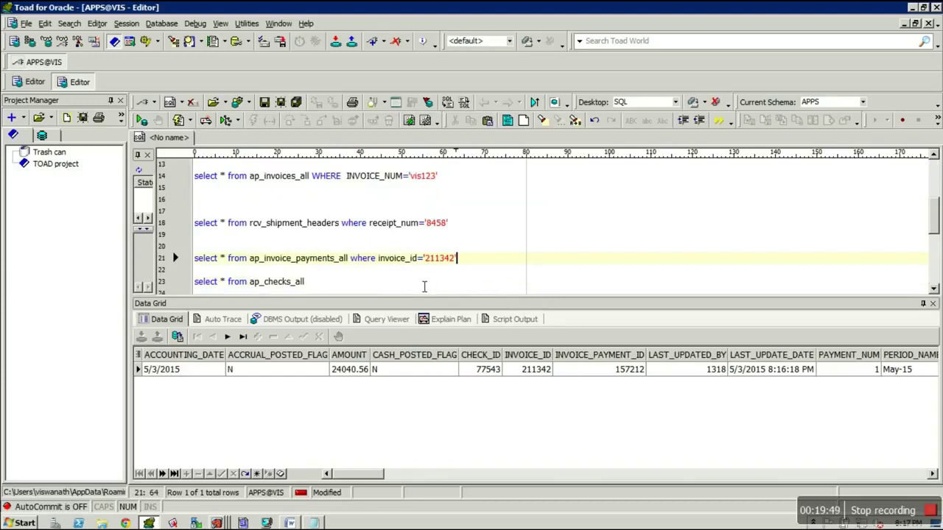
pyautogui.write('where ')
pyautogui.write('check')
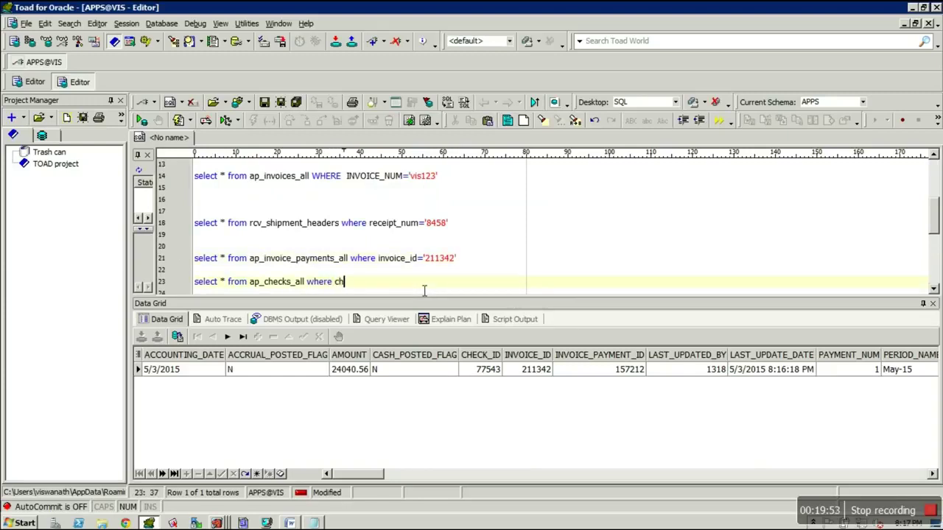
pyautogui.write("_id='77543")
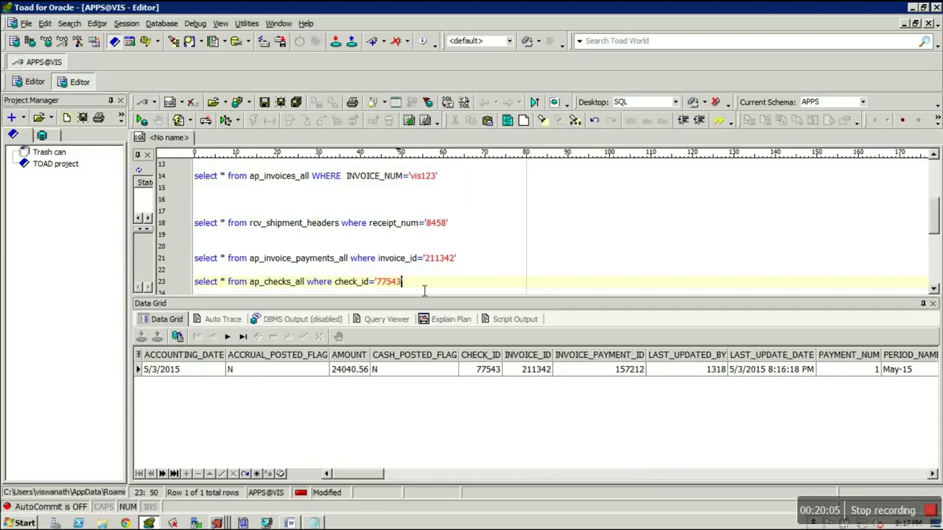
pyautogui.press('F9')
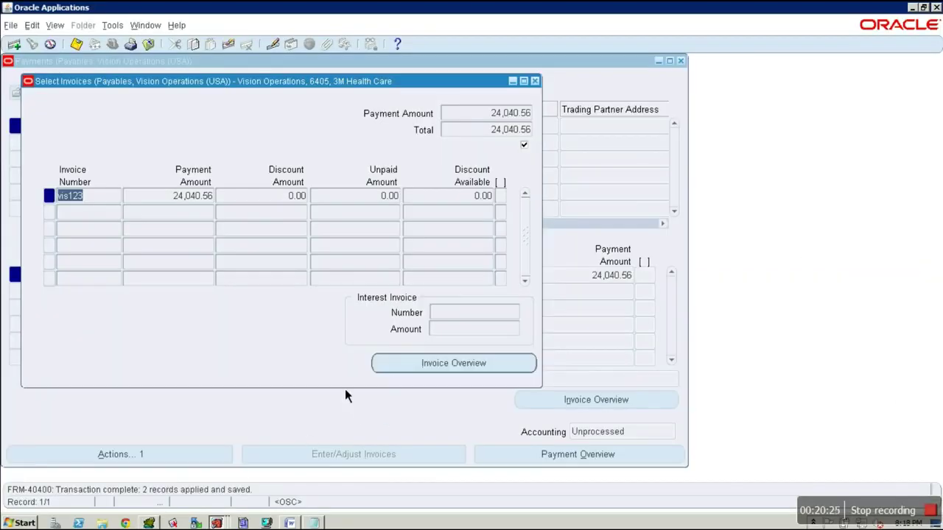
# Step: In Oracle Applications, review invoice vis123's overview and its purchase order shipments and distributions, closing back to the Payments window
pyautogui.click(458, 375)
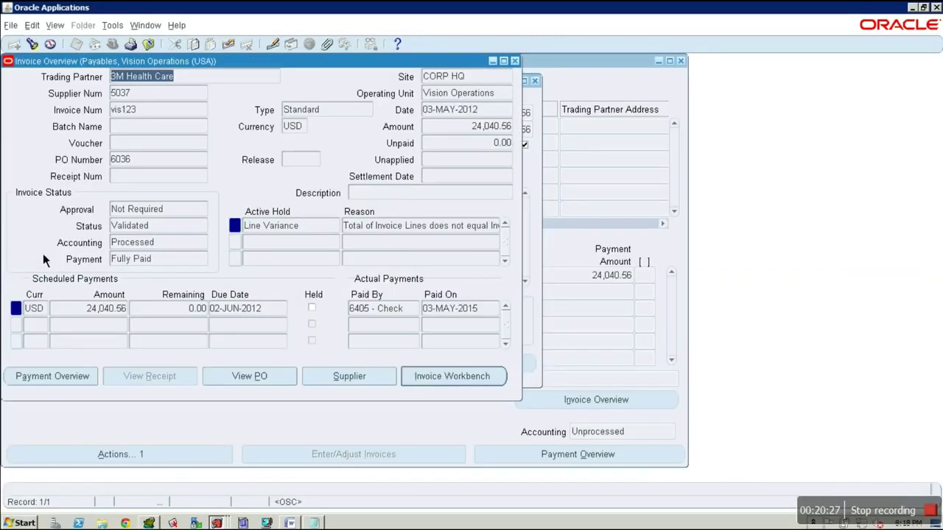
pyautogui.click(186, 261)
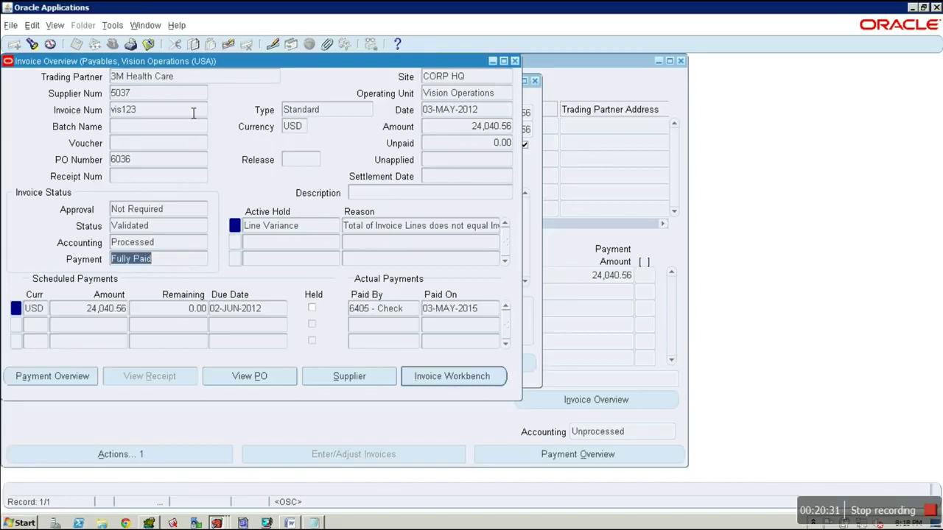
pyautogui.click(266, 383)
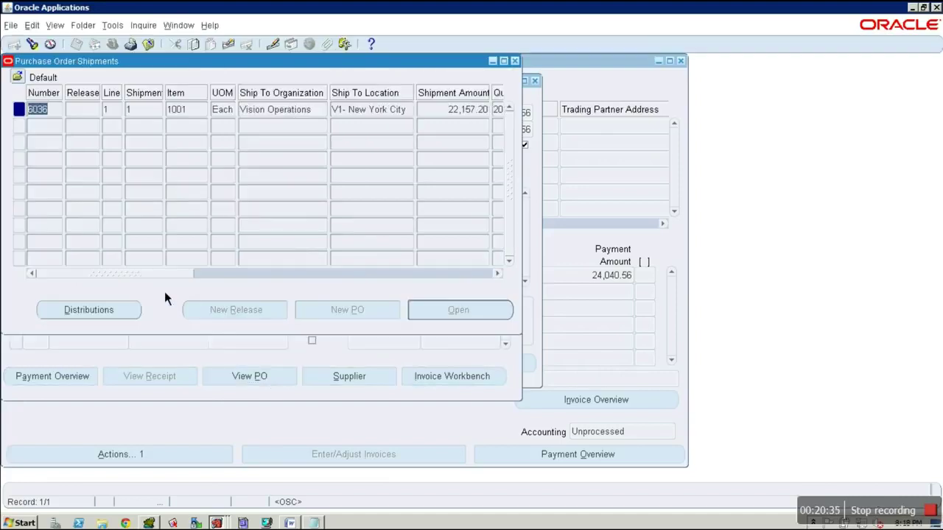
pyautogui.click(108, 315)
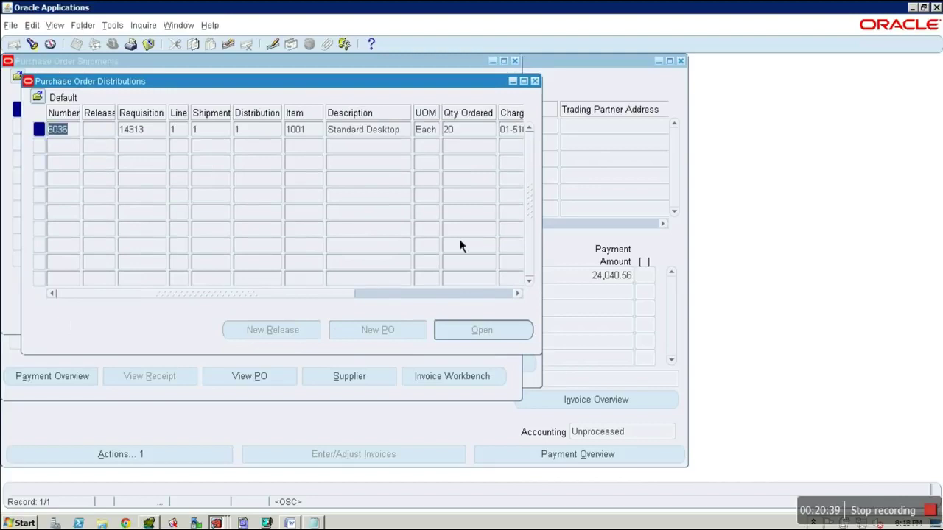
pyautogui.click(535, 81)
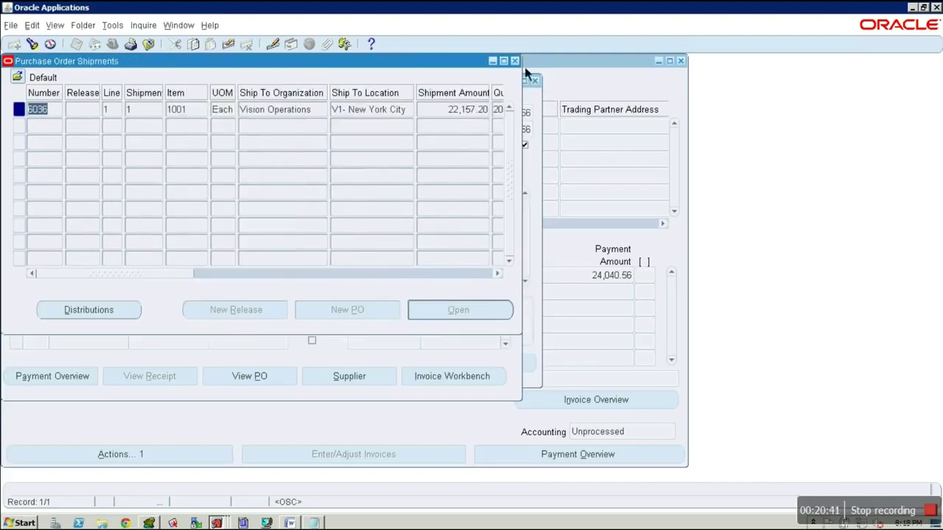
pyautogui.click(515, 61)
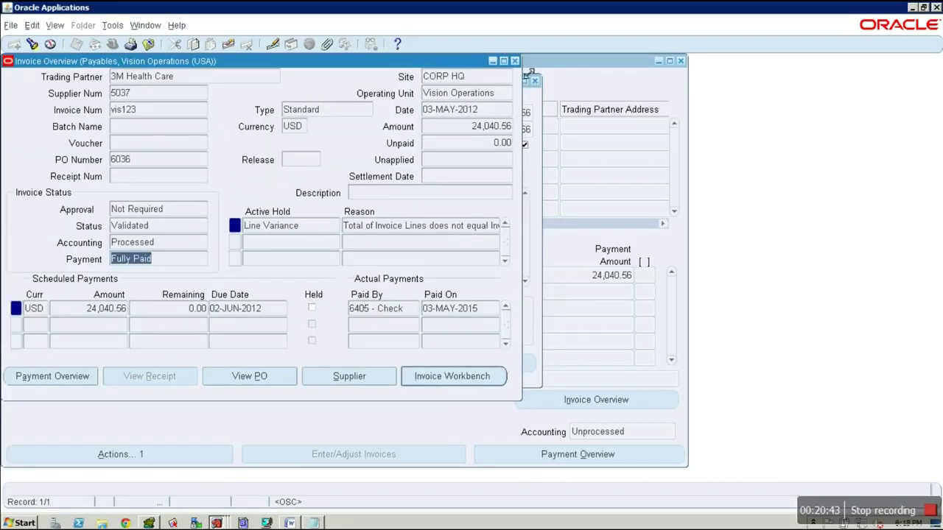
pyautogui.click(515, 61)
pyautogui.click(535, 81)
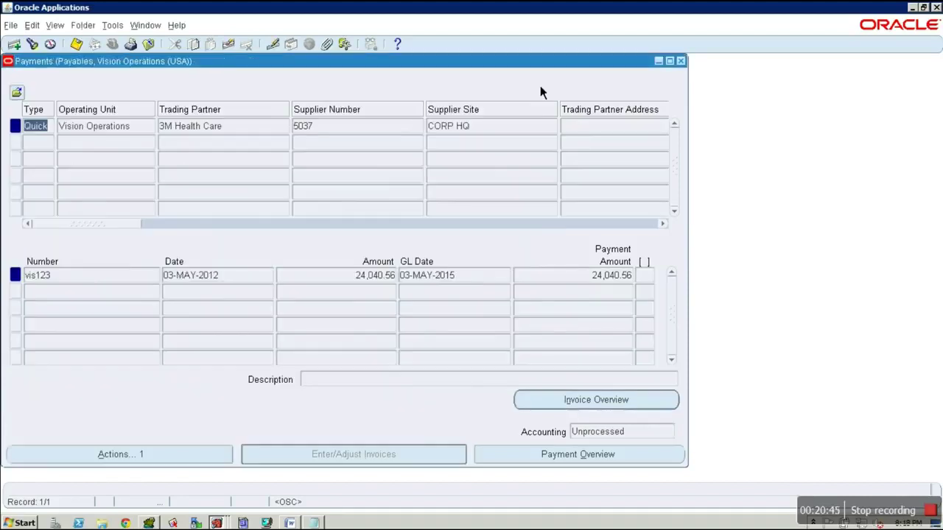
# Step: Close the Payments window, open the Invoice Workbench and query invoice number vis123
pyautogui.click(681, 61)
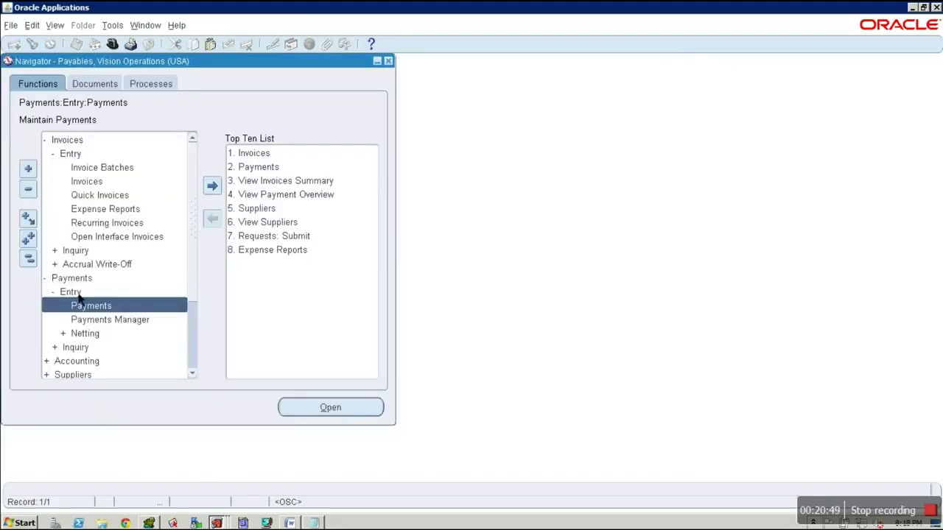
pyautogui.doubleClick(95, 183)
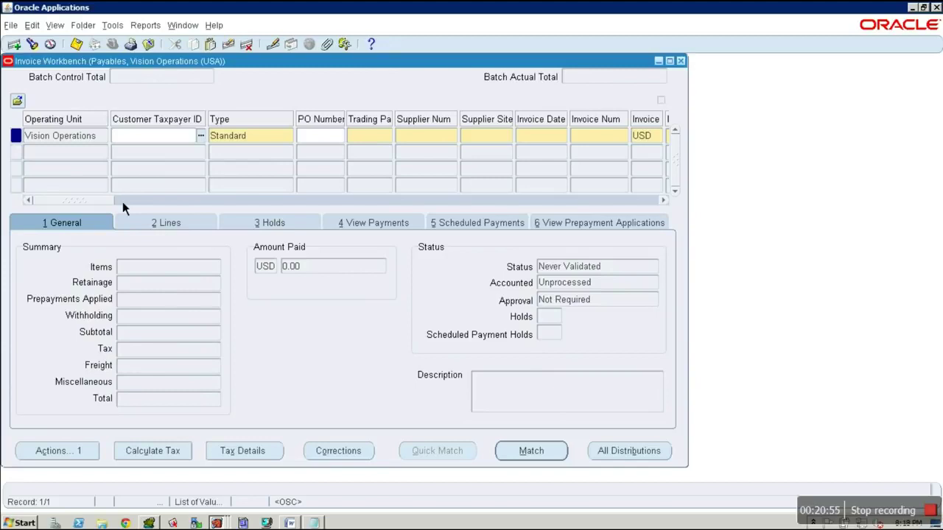
pyautogui.press('F11')
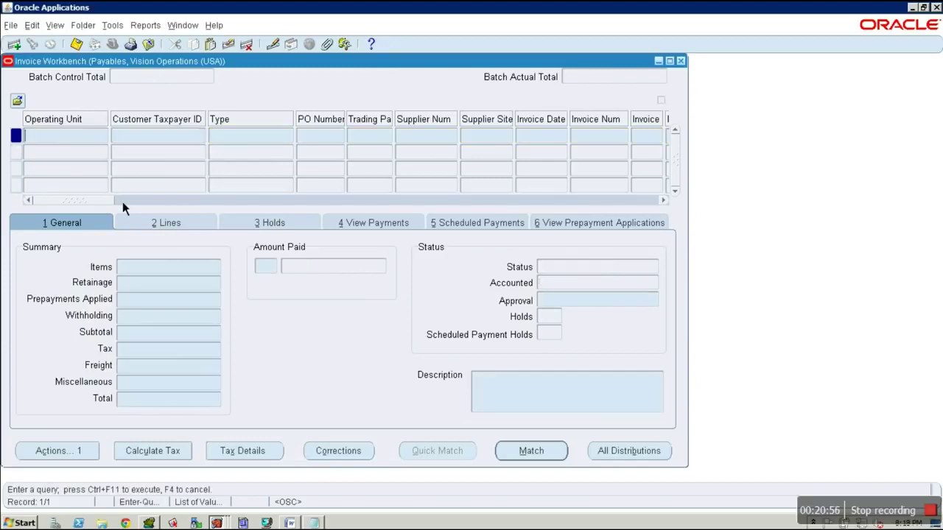
pyautogui.click(597, 138)
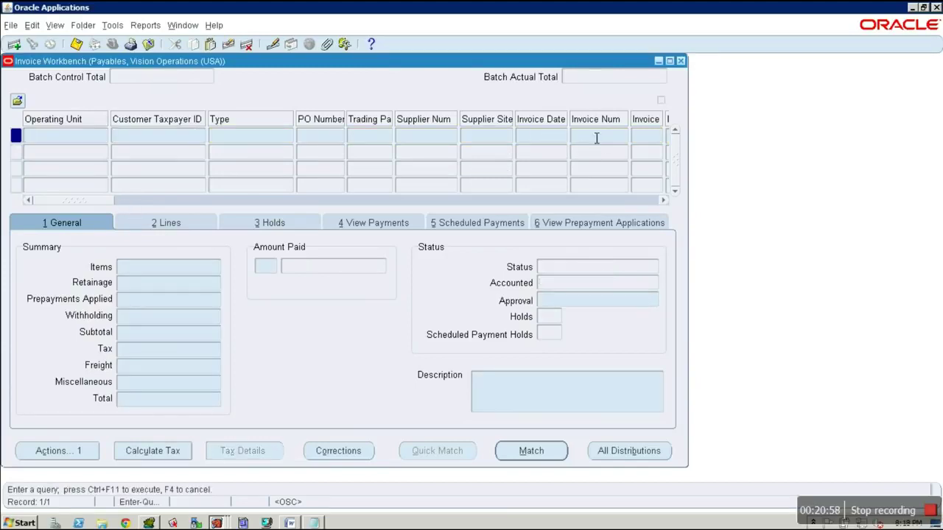
pyautogui.write('vis123')
pyautogui.hotkey('ctrl', 'F11')
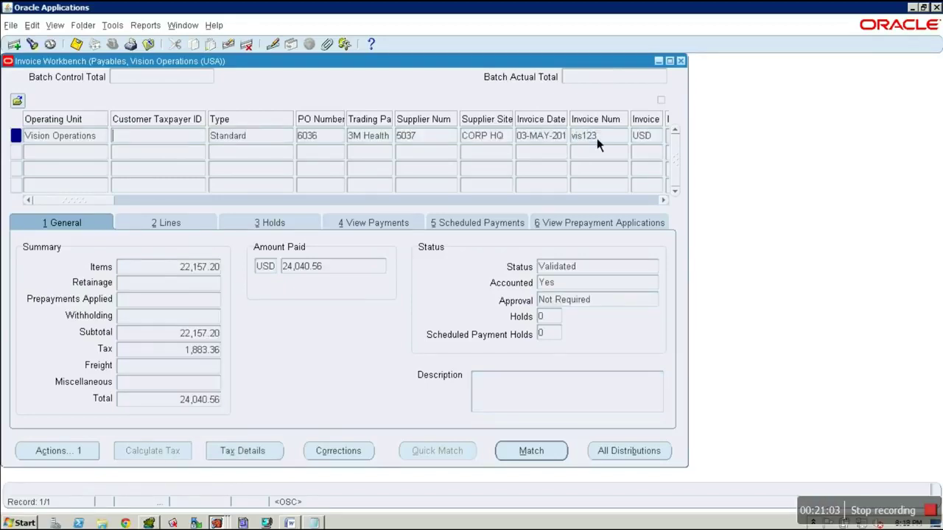
# Step: View the payments made against invoice vis123 and the check payment's overview, closing back to the Invoice Workbench
pyautogui.click(405, 228)
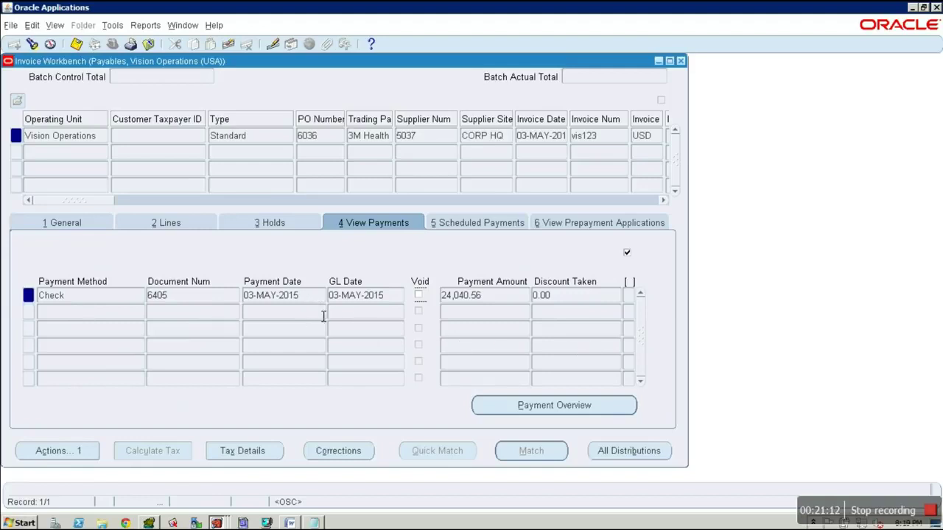
pyautogui.click(560, 409)
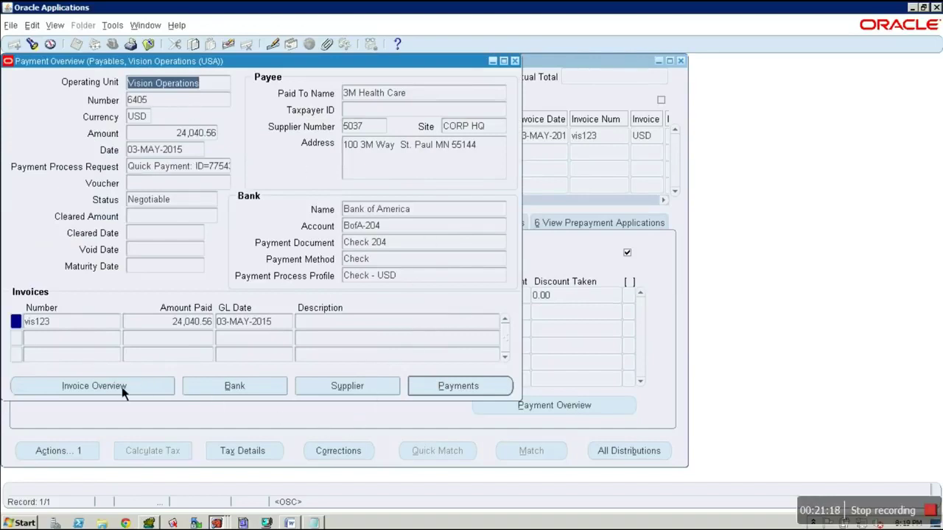
pyautogui.click(446, 390)
pyautogui.click(523, 69)
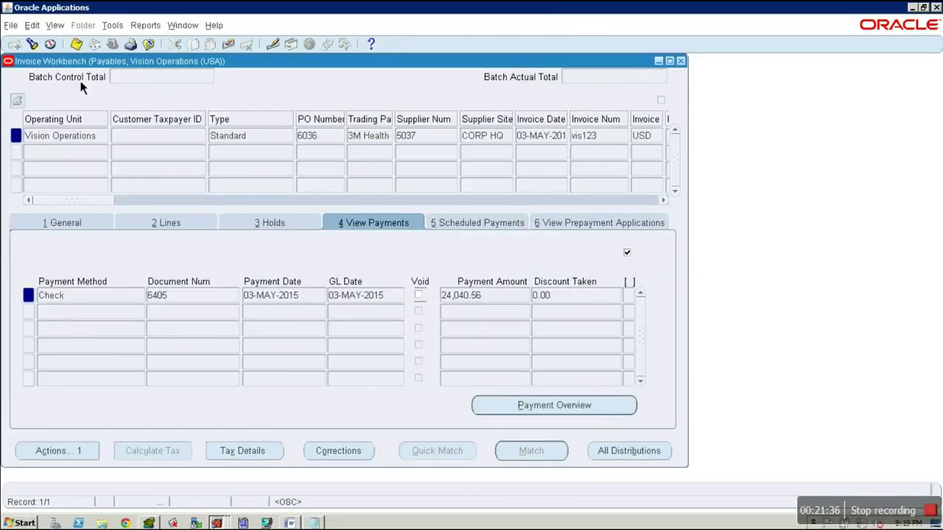
# Step: Start a new single concurrent request and choose the Transfer Journal Entries to GL program
pyautogui.click(55, 25)
pyautogui.click(101, 205)
pyautogui.click(187, 368)
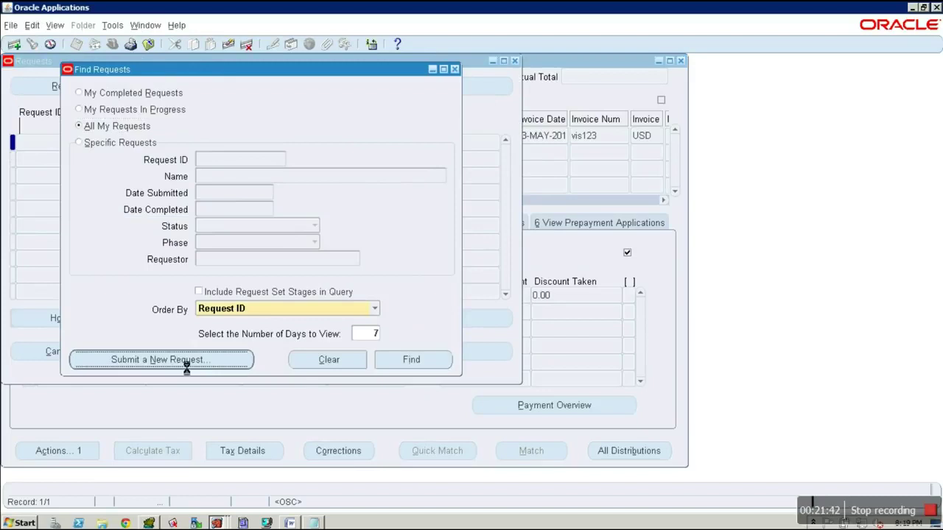
pyautogui.click(253, 299)
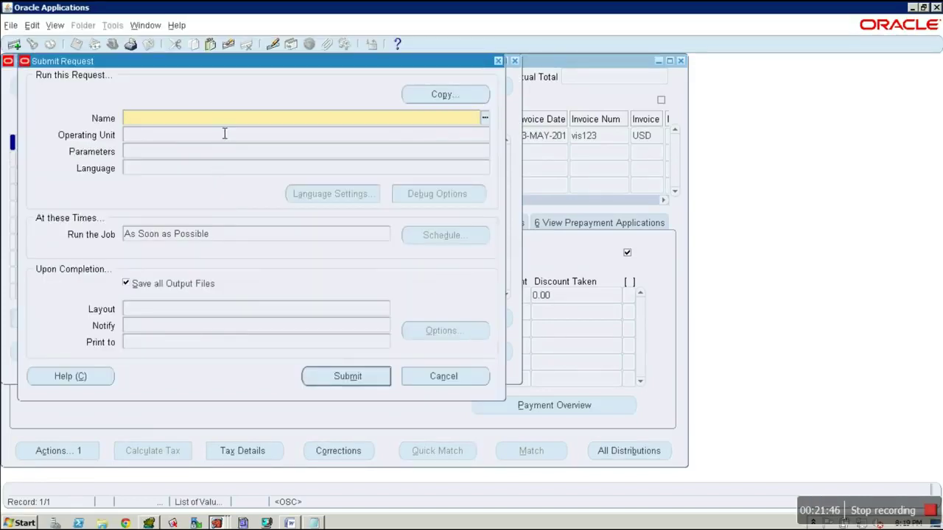
pyautogui.write('t')
pyautogui.press('Tab')
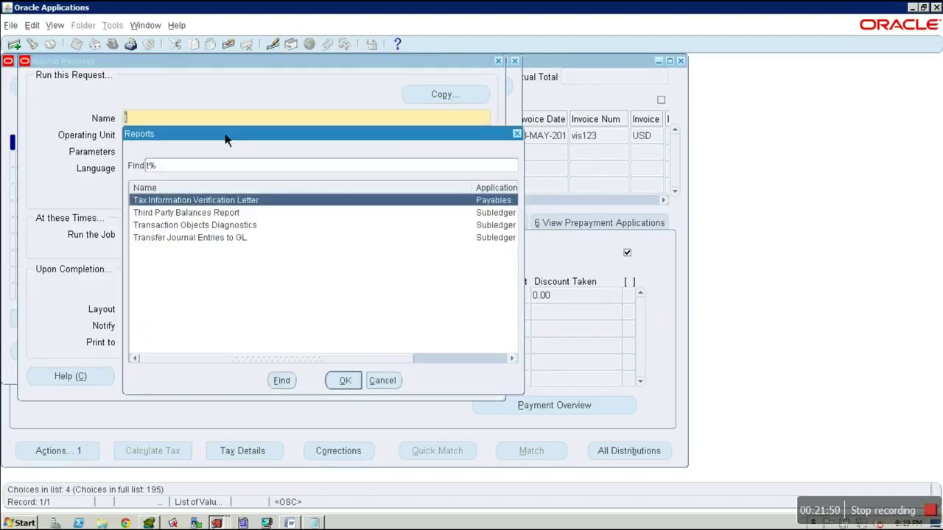
pyautogui.click(191, 238)
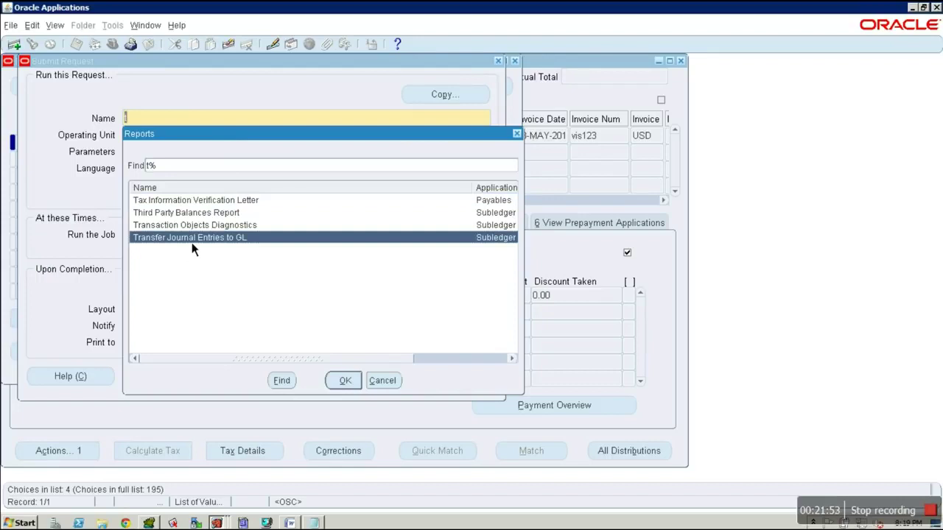
pyautogui.click(356, 384)
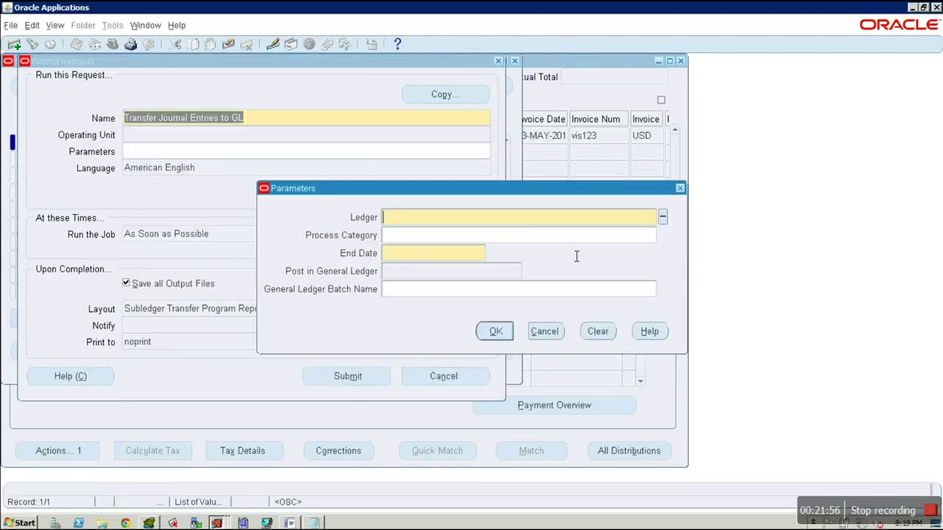
# Step: Set the request's Ledger parameter to Vision Operations (USA)
pyautogui.click(663, 217)
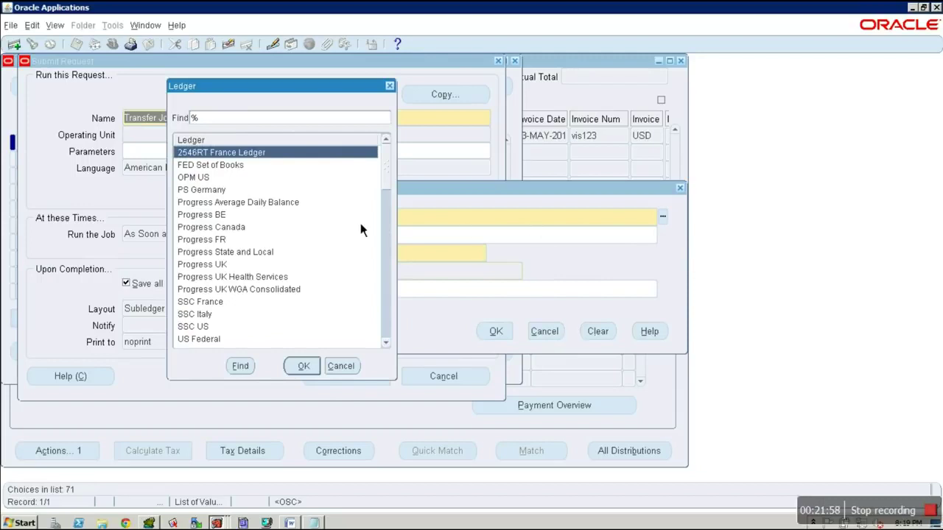
pyautogui.scroll(-5, 235, 324)
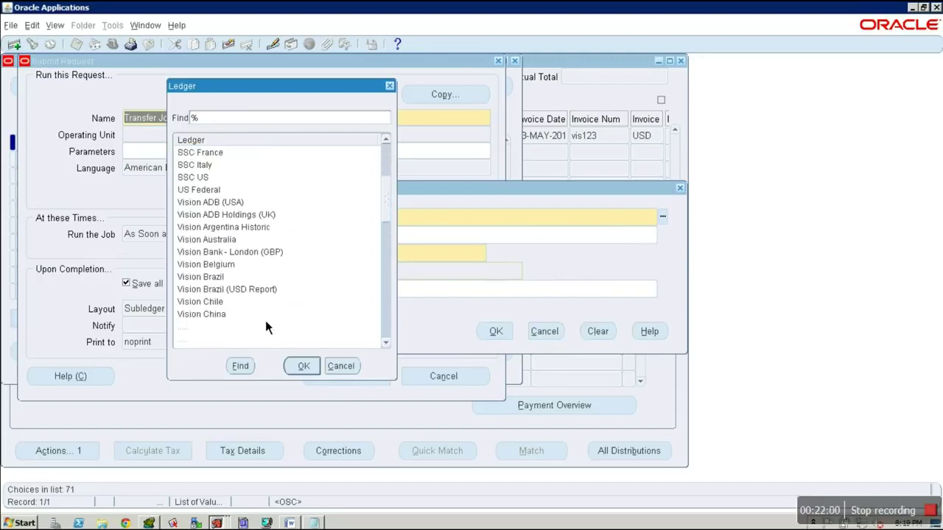
pyautogui.scroll(-7, 266, 326)
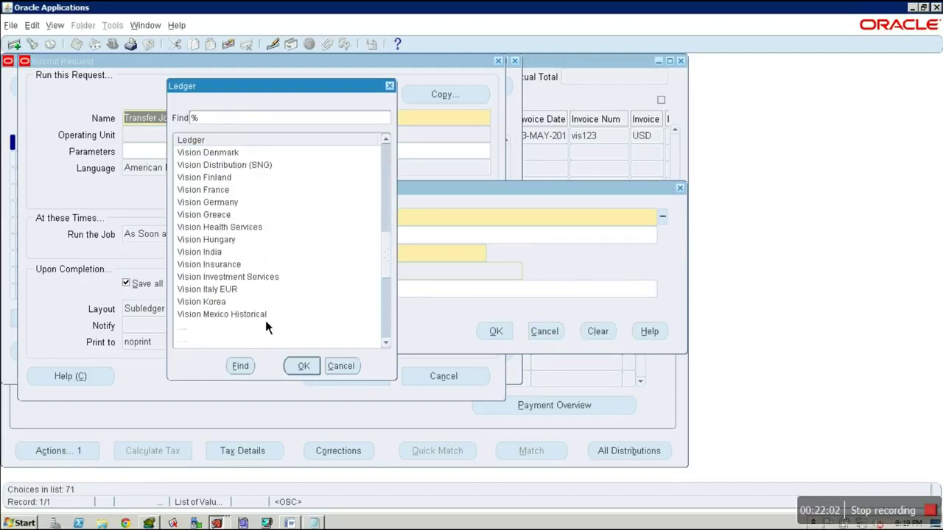
pyautogui.scroll(-6, 267, 326)
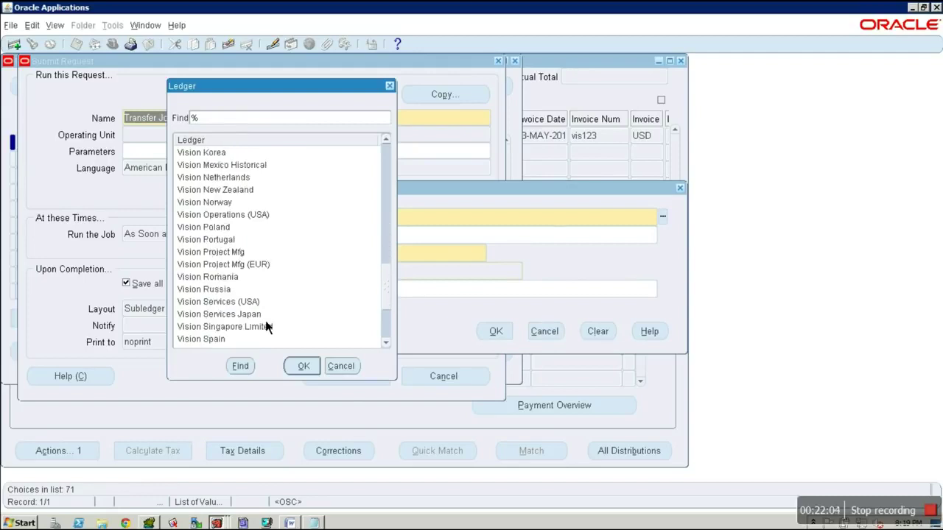
pyautogui.scroll(-8, 266, 320)
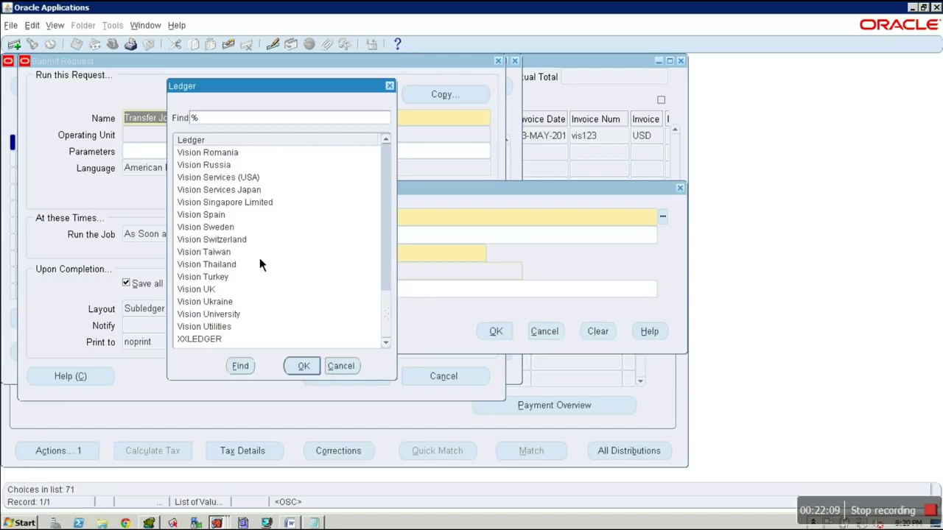
pyautogui.scroll(1, 260, 258)
pyautogui.scroll(1, 391, 153)
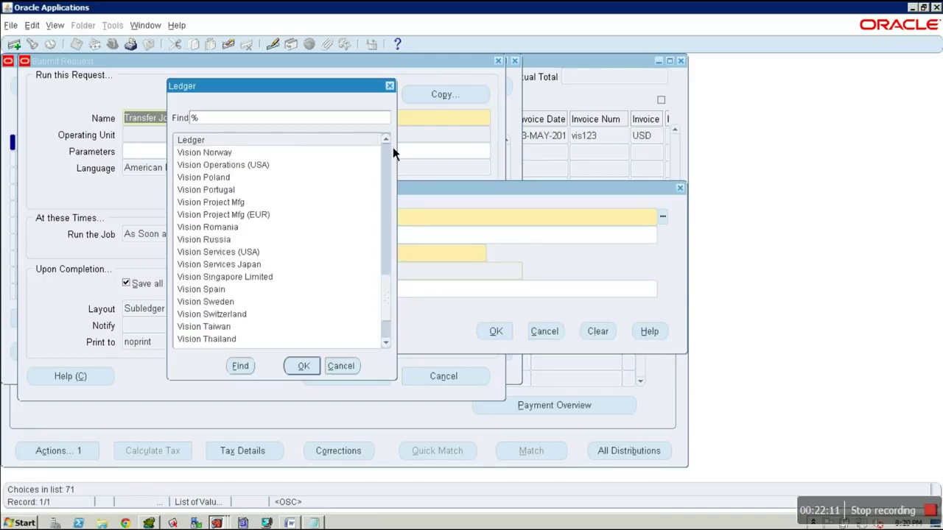
pyautogui.click(273, 165)
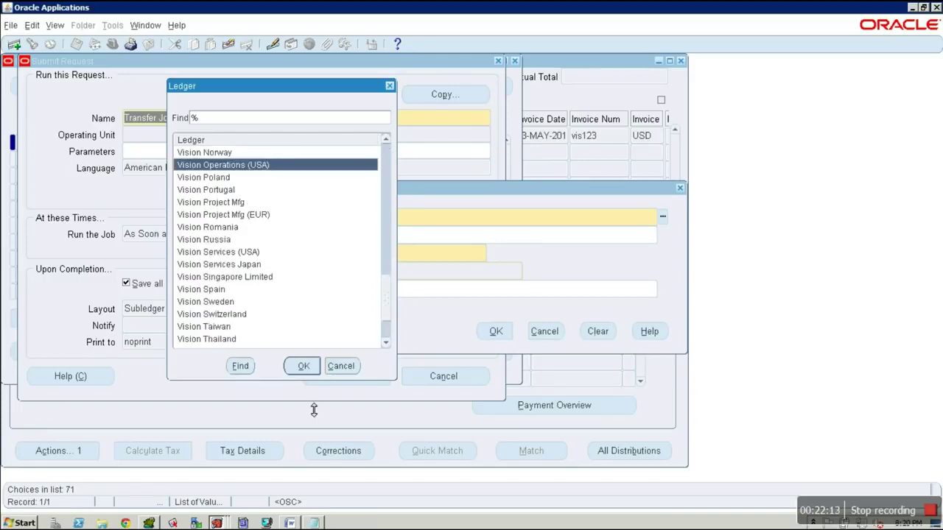
pyautogui.click(303, 366)
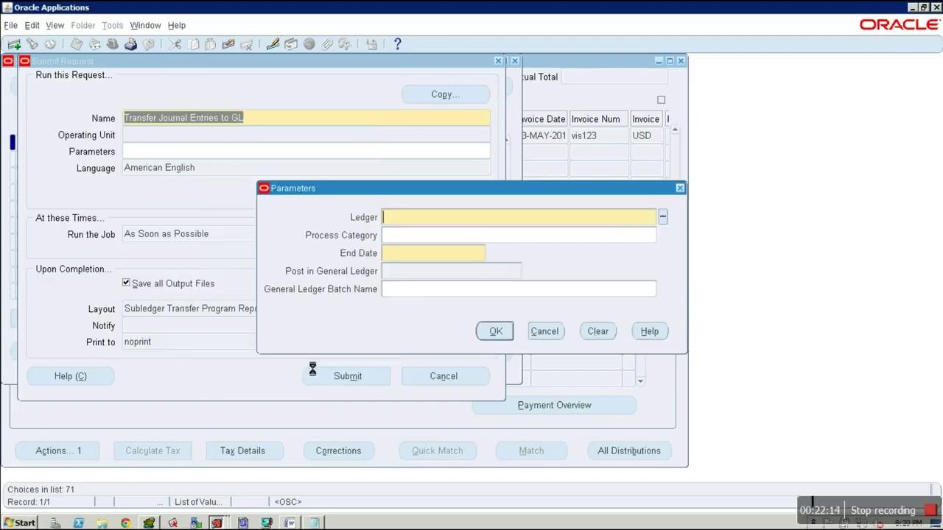
# Step: Set the end date to 05-MAY-2012 and the General Ledger batch name to vis123, and accept the request parameters
pyautogui.click(439, 259)
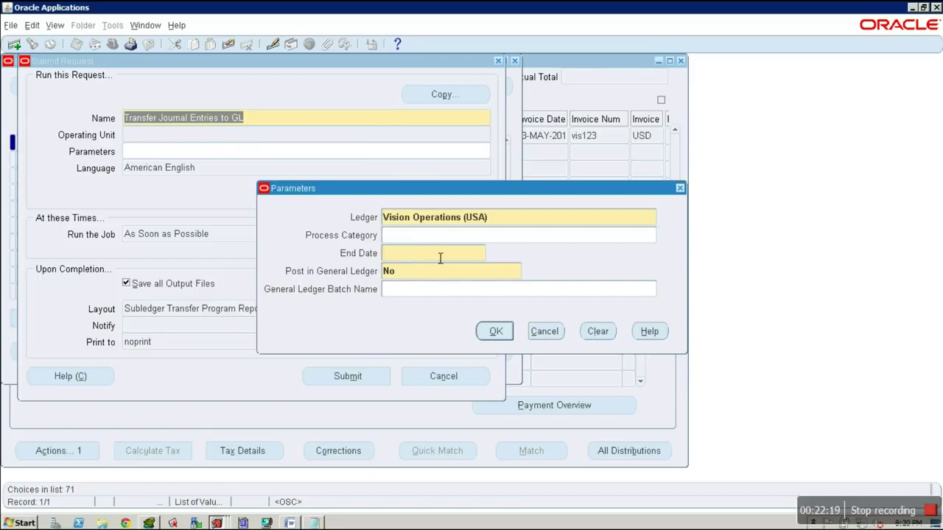
pyautogui.write('5-may-2012')
pyautogui.click(440, 290)
pyautogui.write('vis123')
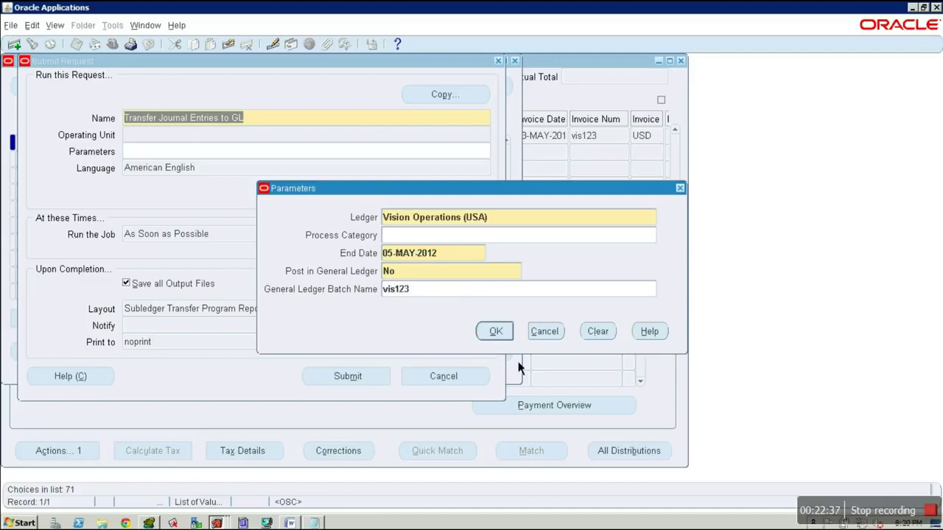
pyautogui.click(507, 335)
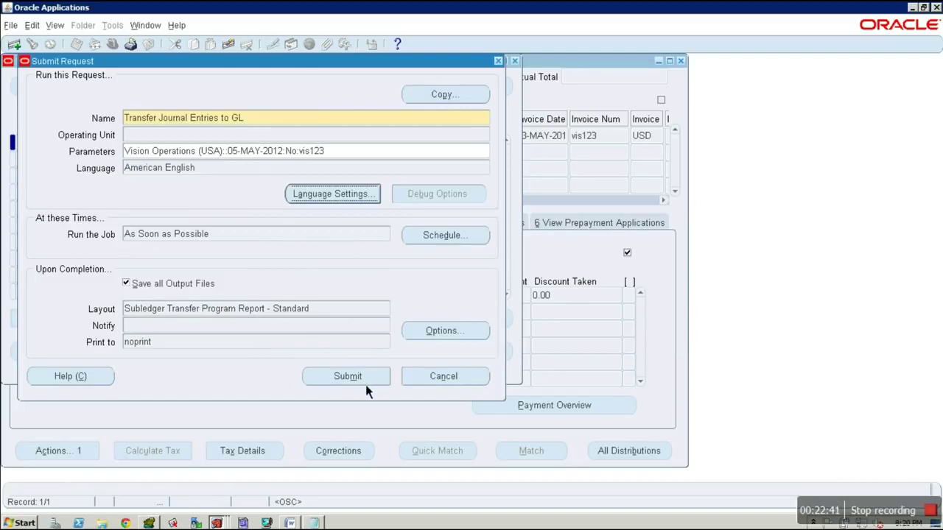
# Step: Submit the Transfer Journal Entries to GL request without adding another one, and list all own requests
pyautogui.click(366, 382)
pyautogui.click(511, 306)
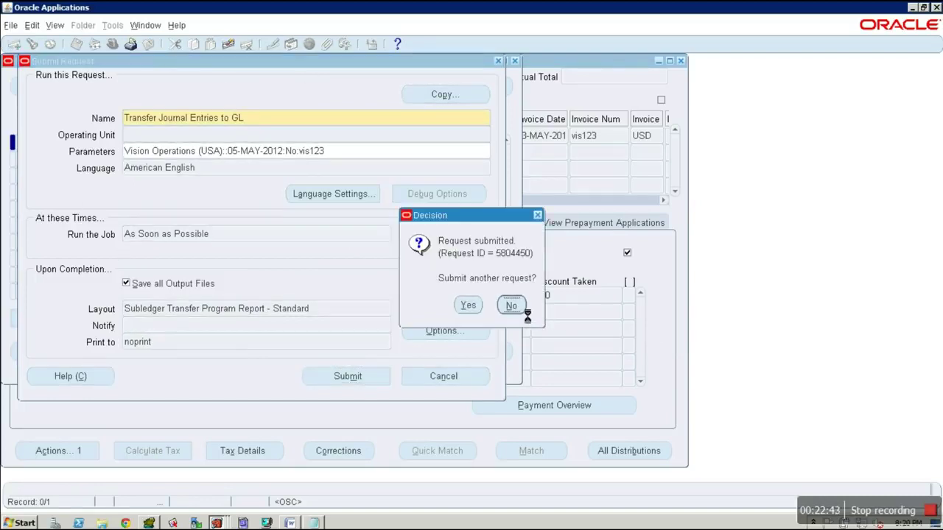
pyautogui.click(423, 366)
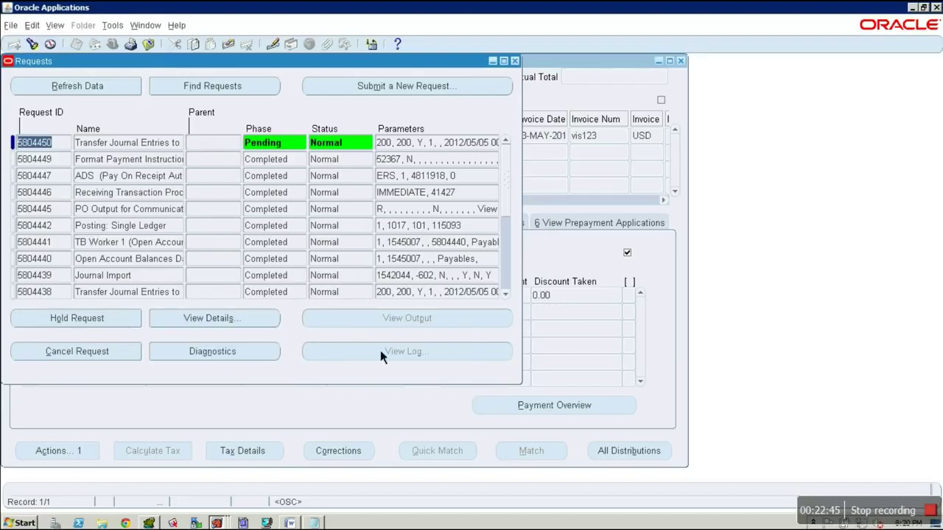
# Step: Refresh the requests list until the journal transfer, Journal Import and Open Account Balances requests have finished
pyautogui.click(103, 88)
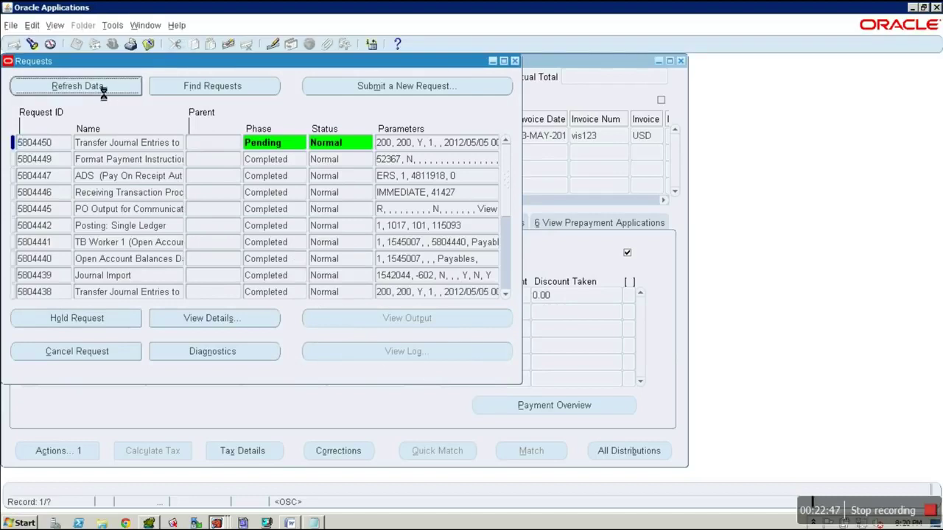
pyautogui.click(103, 95)
pyautogui.click(103, 94)
pyautogui.click(104, 95)
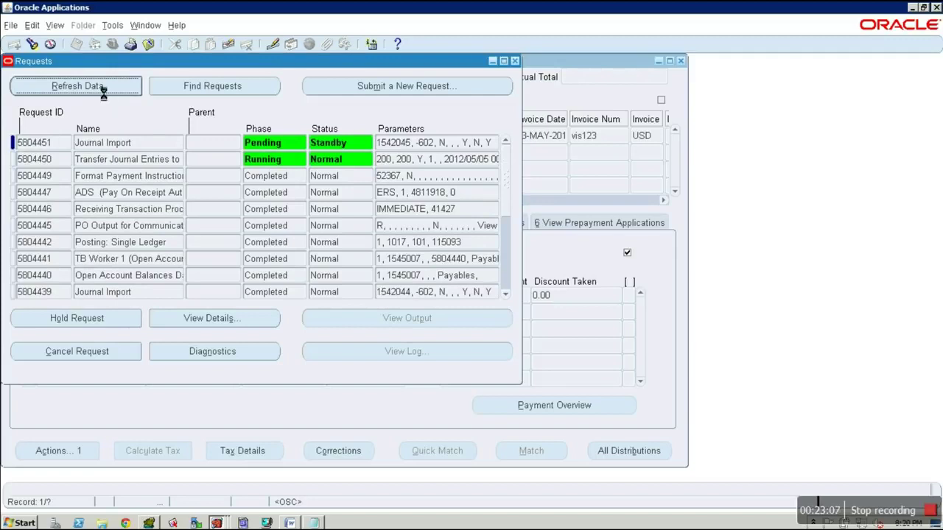
pyautogui.click(103, 88)
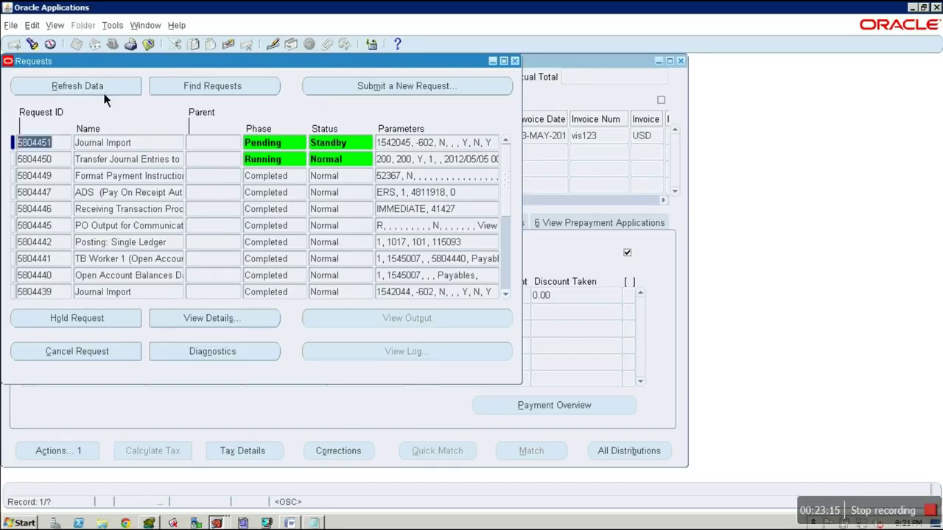
pyautogui.click(103, 87)
pyautogui.click(122, 93)
pyautogui.click(122, 94)
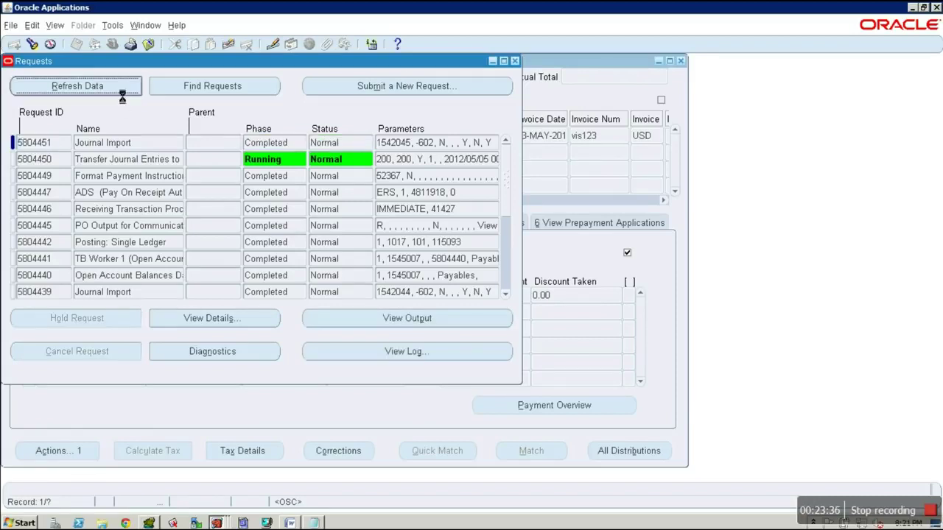
pyautogui.click(123, 96)
pyautogui.click(122, 95)
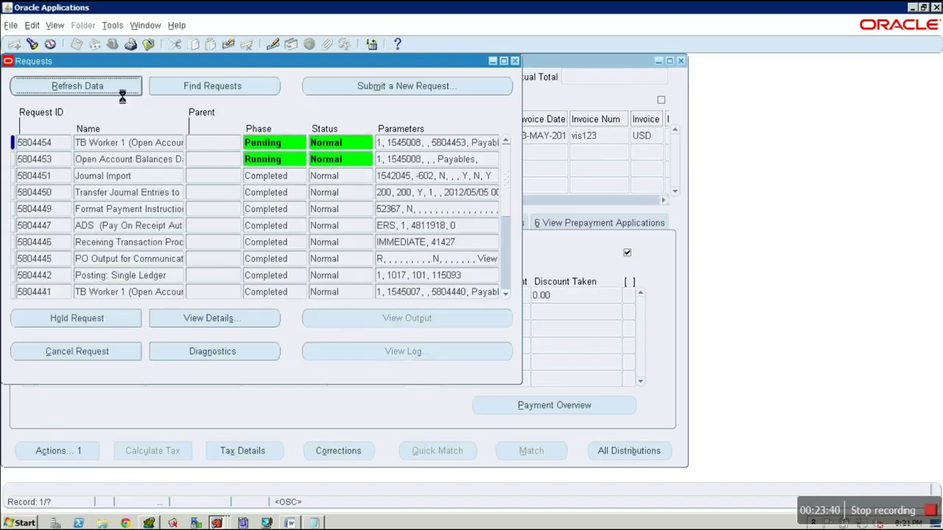
pyautogui.click(123, 96)
pyautogui.click(123, 96)
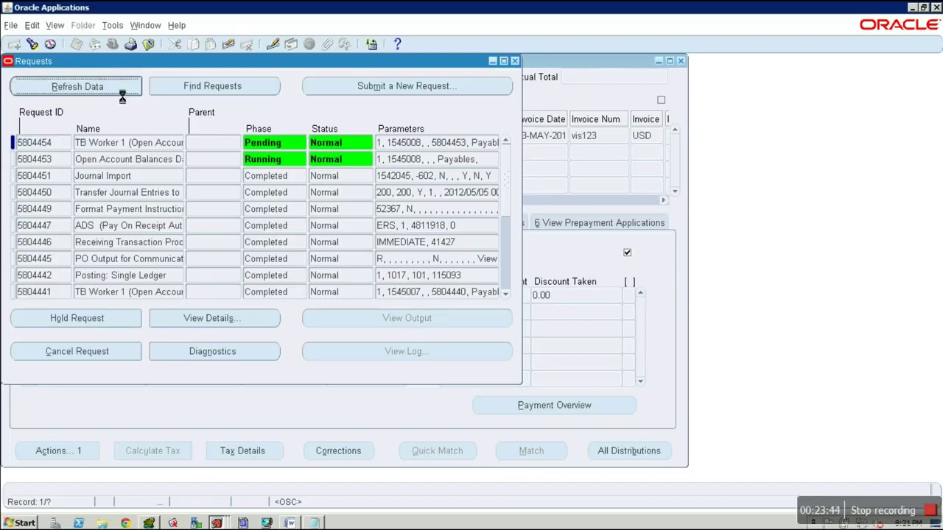
pyautogui.click(122, 95)
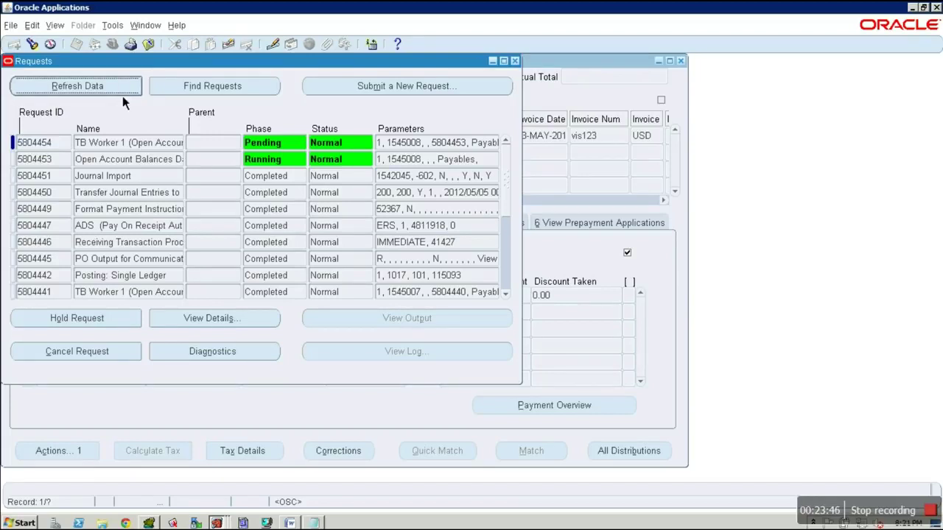
pyautogui.click(123, 96)
pyautogui.click(123, 95)
pyautogui.click(122, 96)
pyautogui.click(122, 95)
pyautogui.click(122, 95)
pyautogui.click(123, 96)
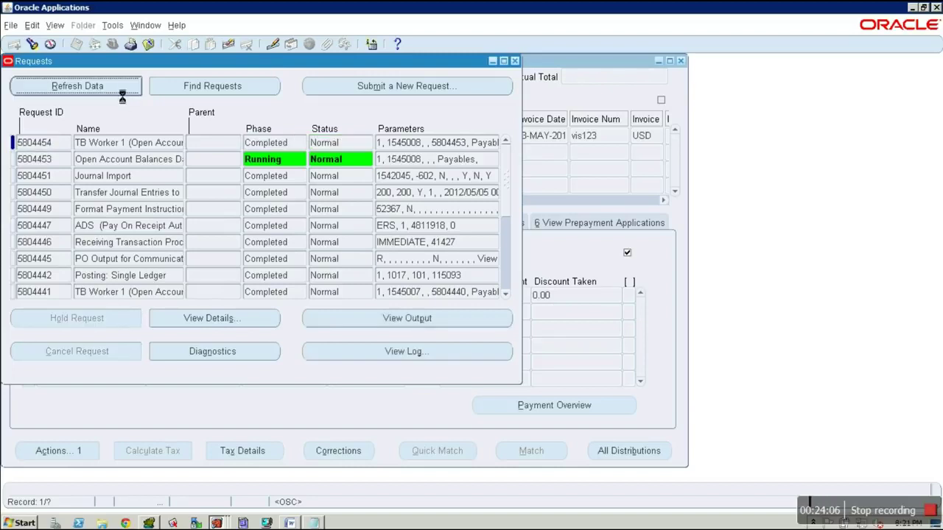
pyautogui.click(123, 96)
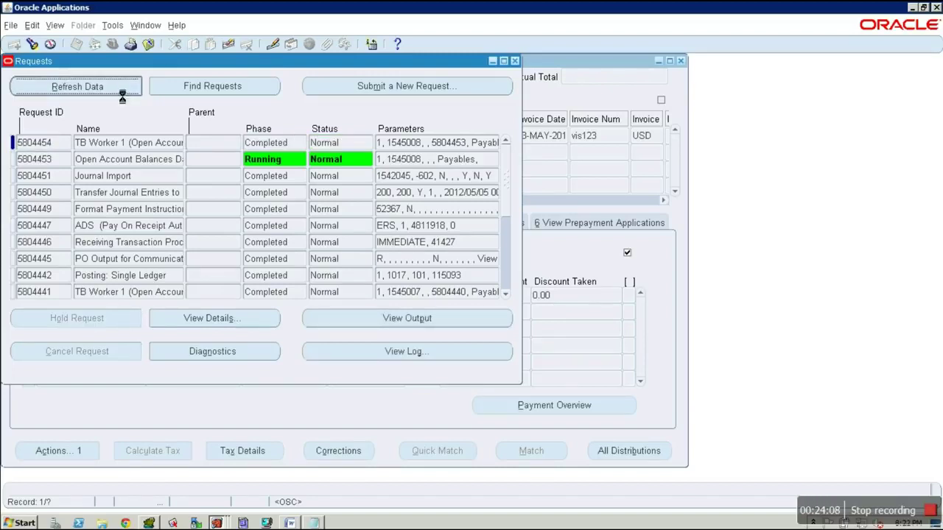
pyautogui.click(122, 96)
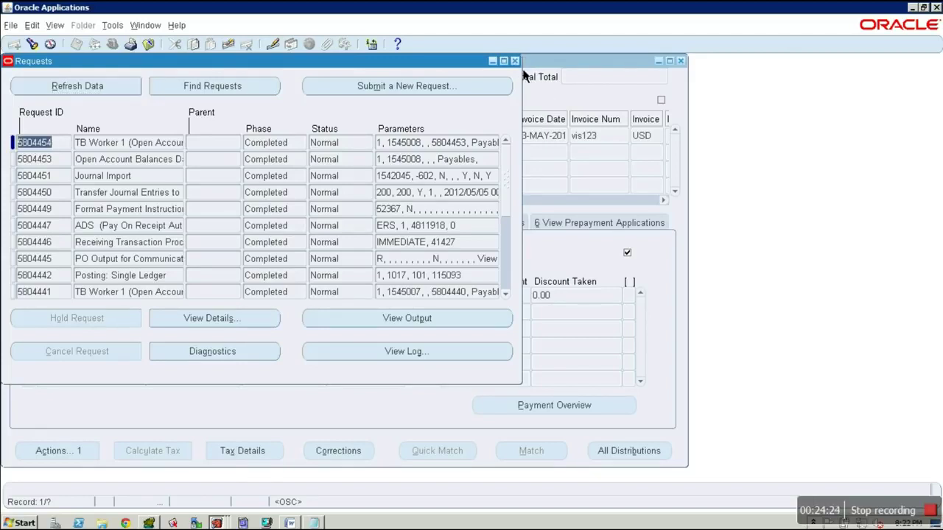
# Step: Close the requests list and Invoice Workbench, and switch to the General Ledger, Vision Operations (USA) responsibility
pyautogui.click(515, 61)
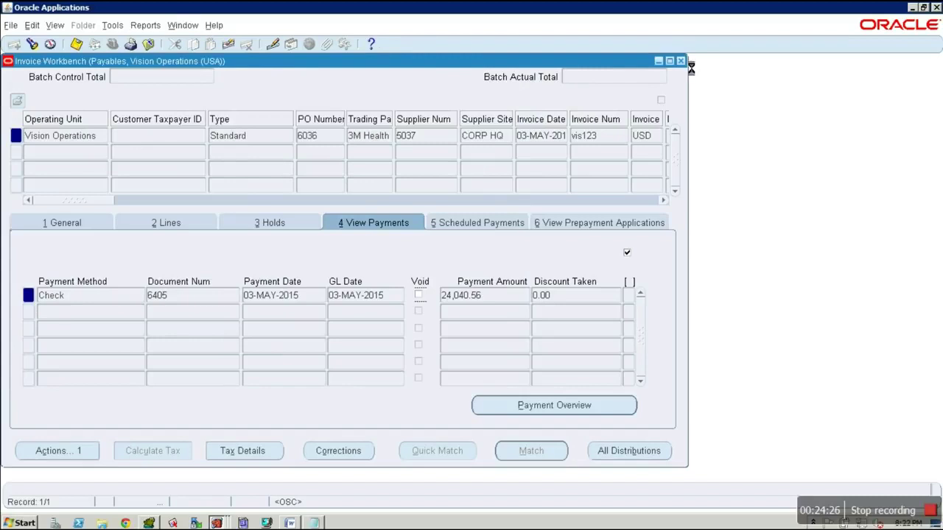
pyautogui.click(681, 61)
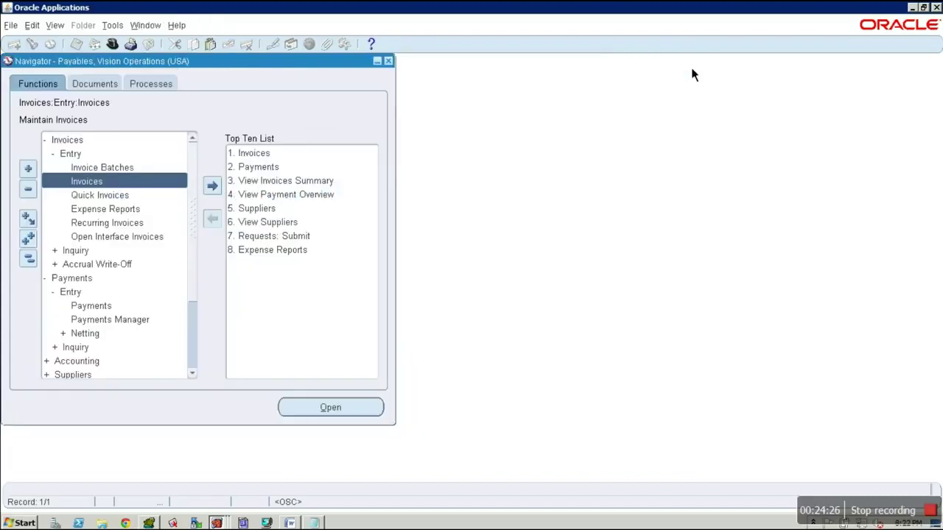
pyautogui.click(115, 44)
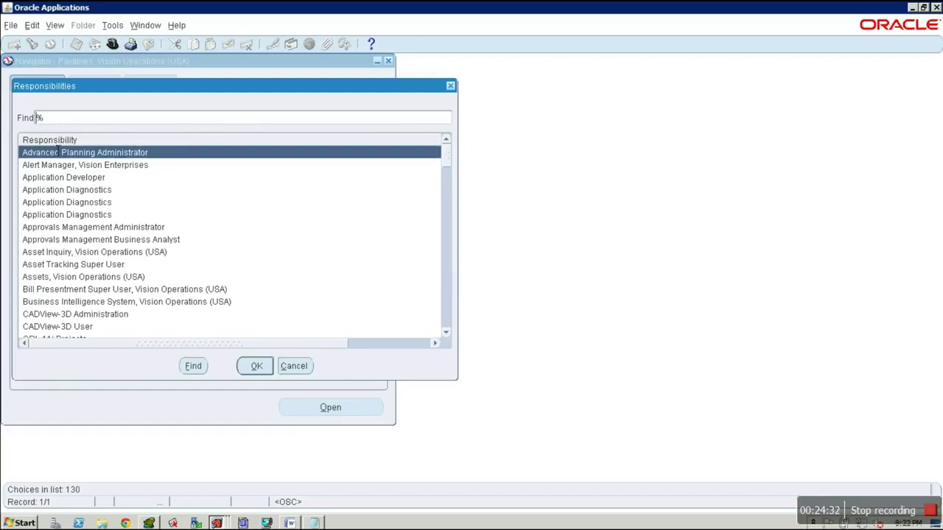
pyautogui.write('genr')
pyautogui.click(205, 370)
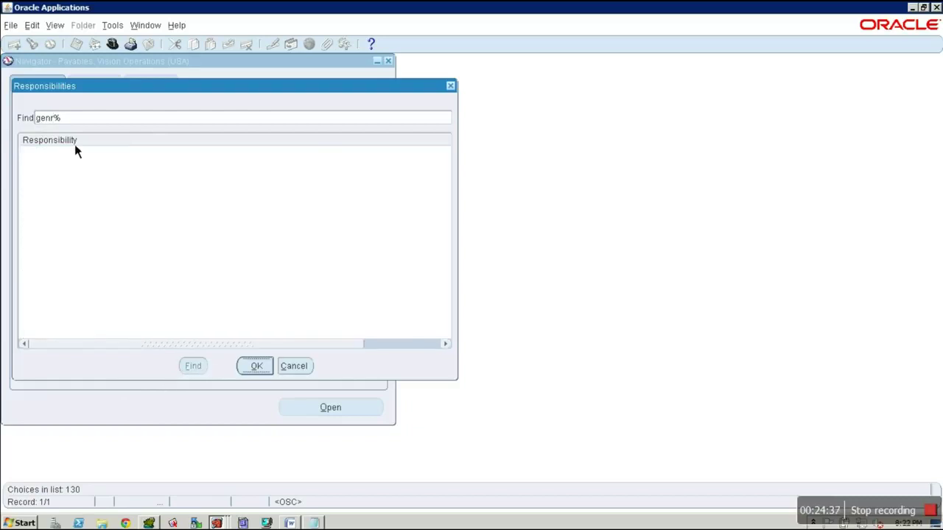
pyautogui.press('BackSpace')
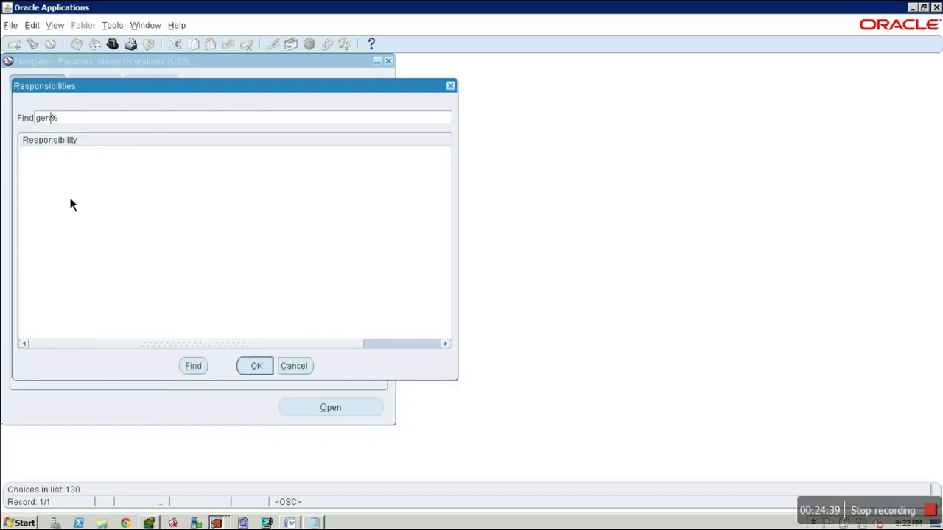
pyautogui.click(206, 367)
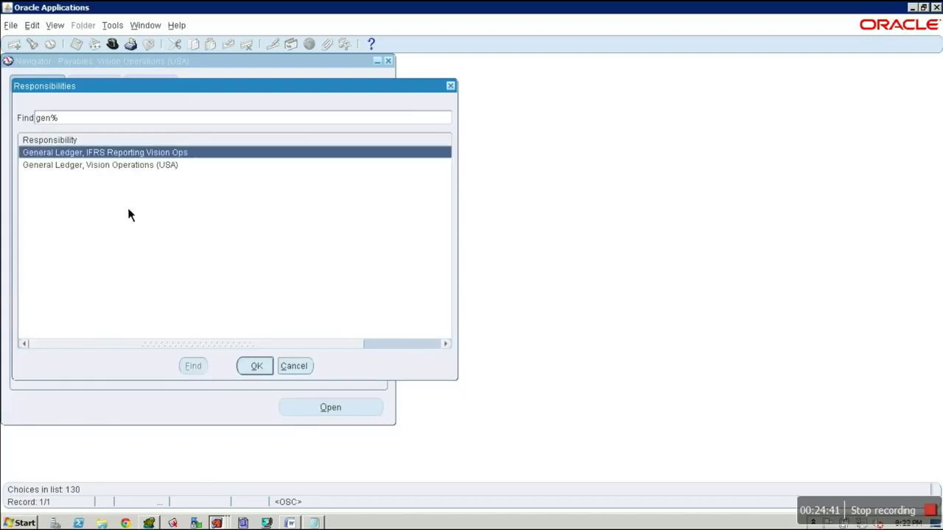
pyautogui.click(128, 169)
pyautogui.click(252, 368)
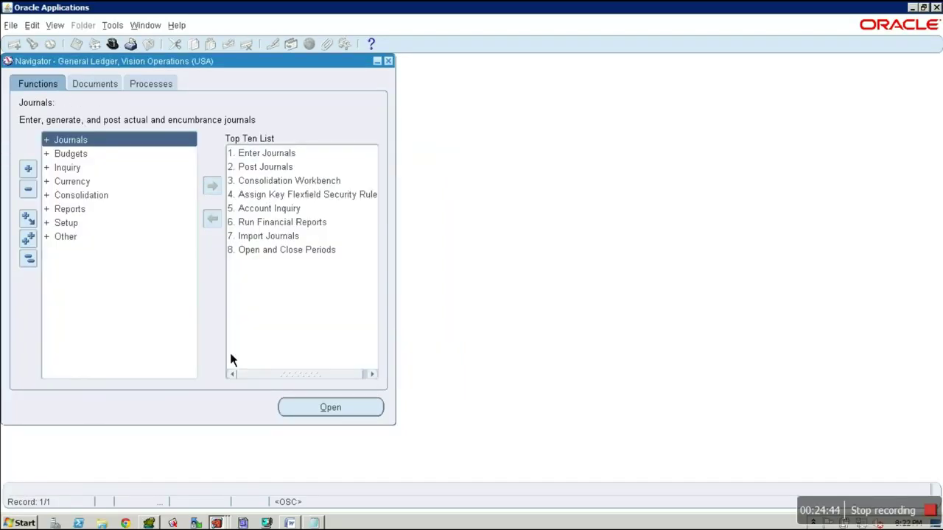
pyautogui.doubleClick(74, 145)
pyautogui.click(79, 154)
pyautogui.doubleClick(84, 158)
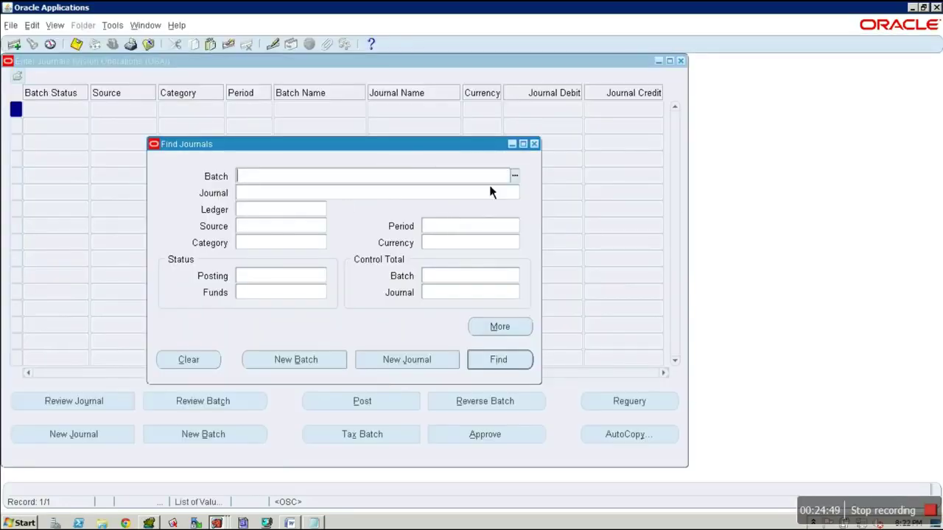
pyautogui.click(514, 176)
pyautogui.write('vis123')
pyautogui.click(307, 442)
pyautogui.click(372, 439)
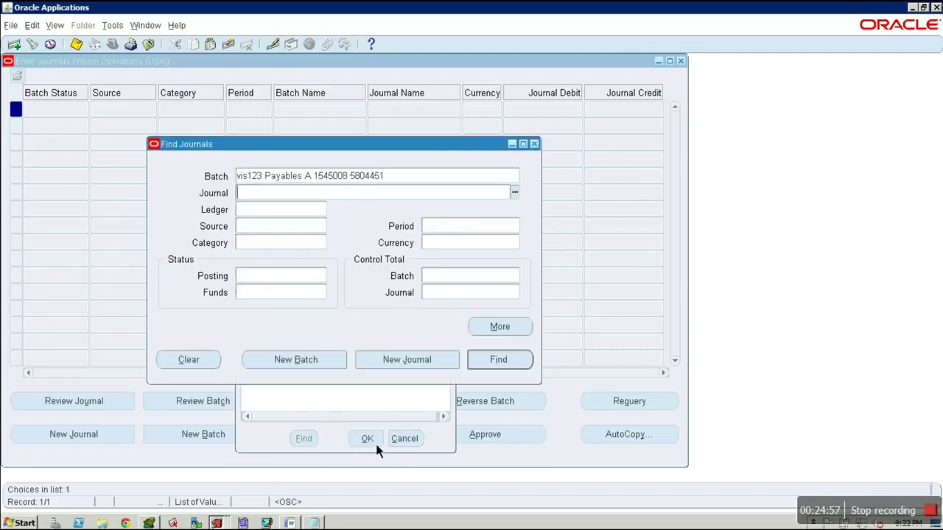
pyautogui.click(518, 365)
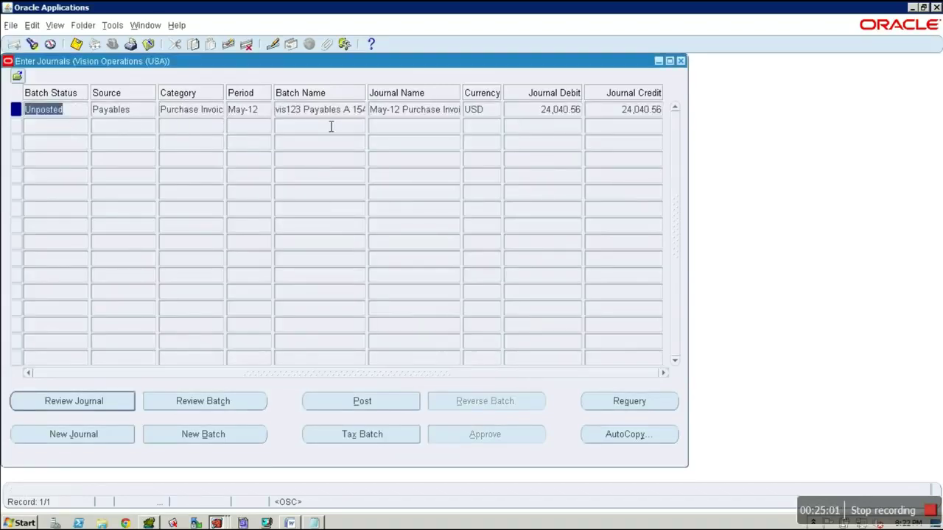
# Step: Review the May-12 Purchase Invoices USD journal, post it and acknowledge the request note
pyautogui.click(70, 409)
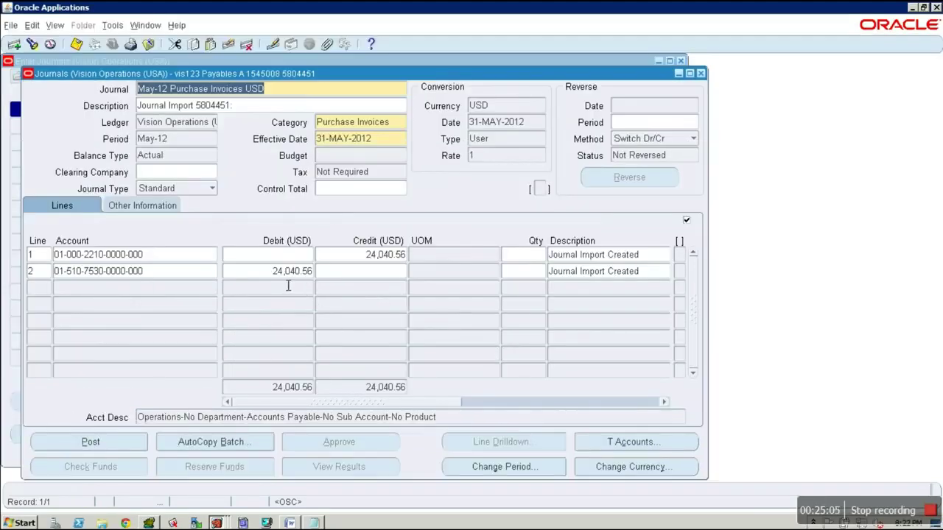
pyautogui.click(135, 451)
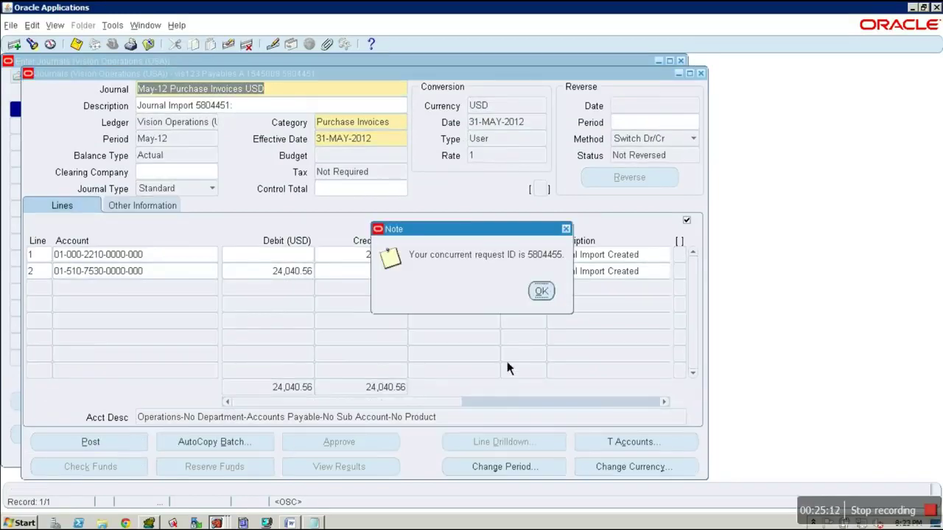
pyautogui.click(549, 296)
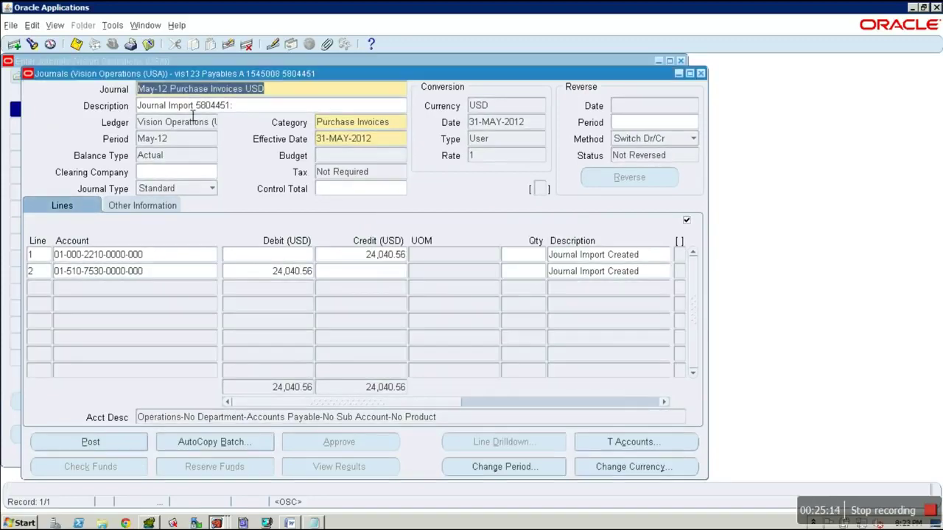
# Step: List all own requests and refresh the list until the Posting: Single Ledger request has finished
pyautogui.click(55, 25)
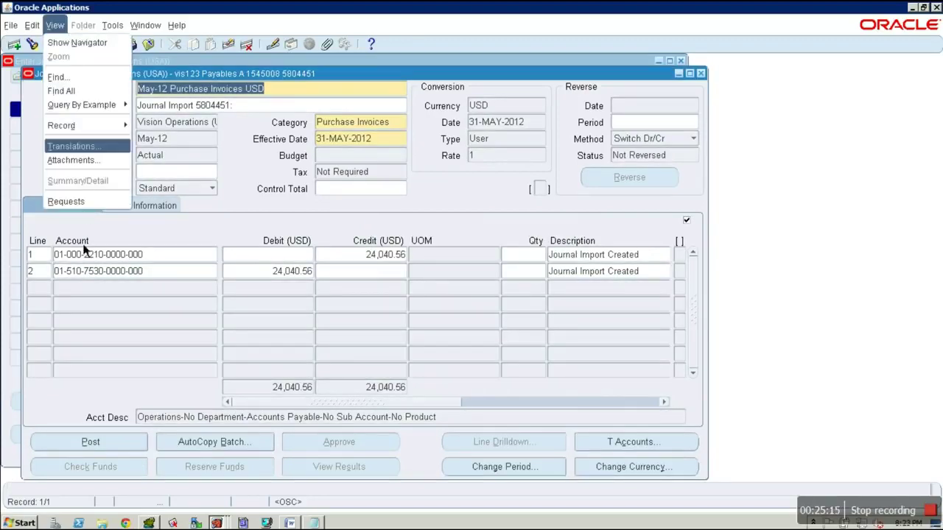
pyautogui.click(90, 203)
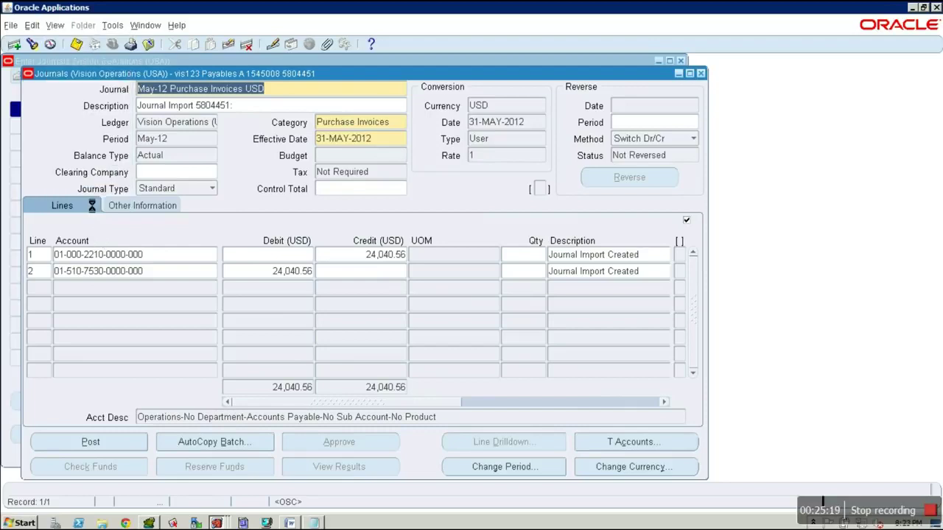
pyautogui.click(413, 361)
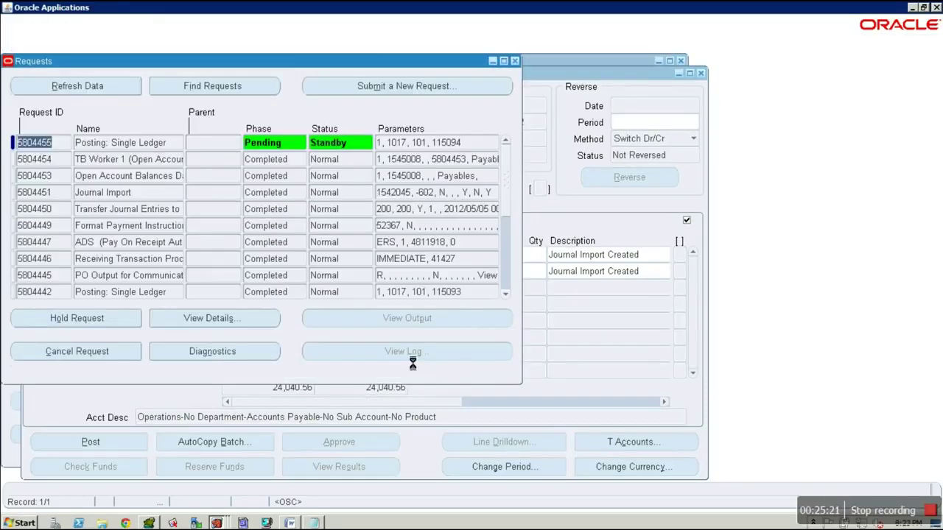
pyautogui.click(76, 90)
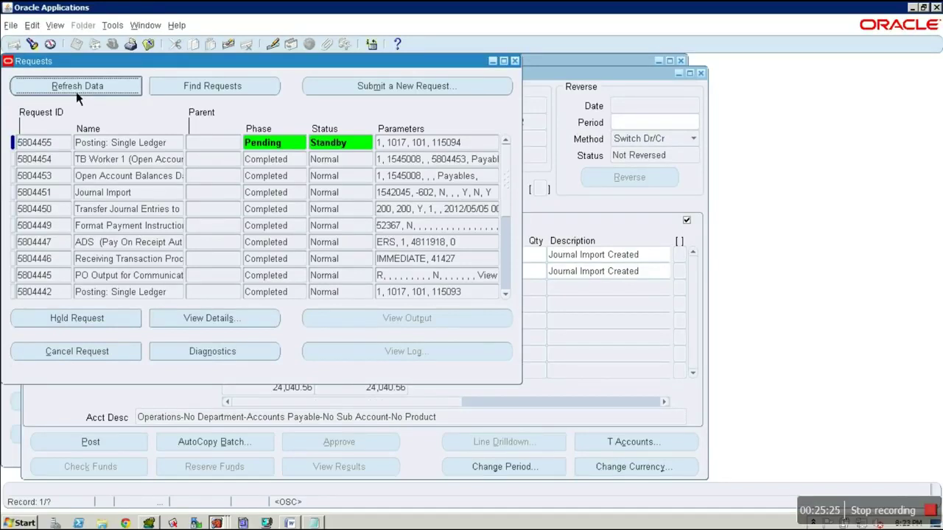
pyautogui.click(75, 91)
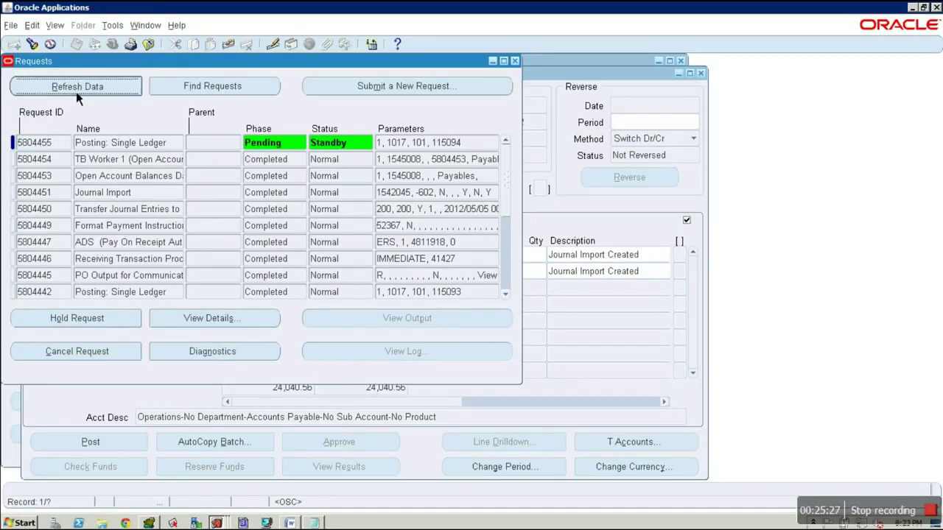
pyautogui.click(76, 91)
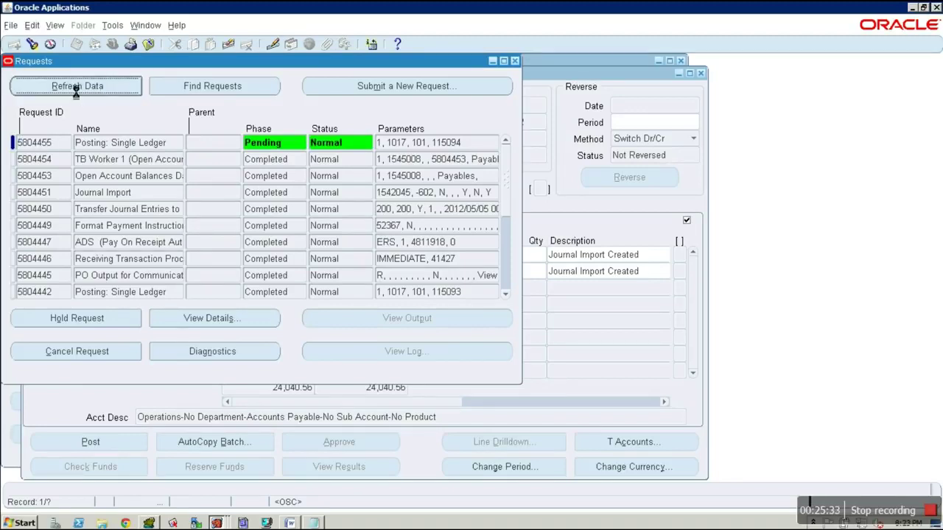
pyautogui.click(76, 90)
pyautogui.click(76, 90)
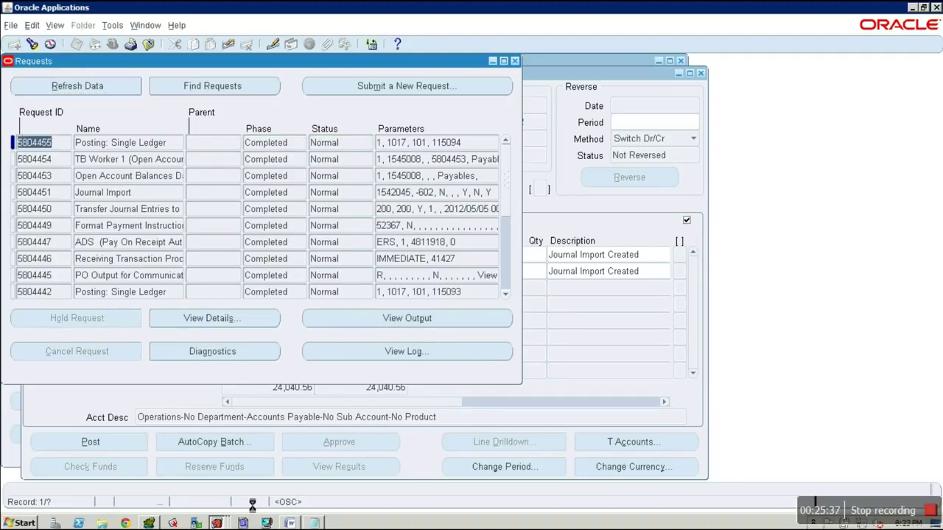
# Step: Switch to Toad for Oracle and run the query select * from gl_je_batches
pyautogui.click(149, 523)
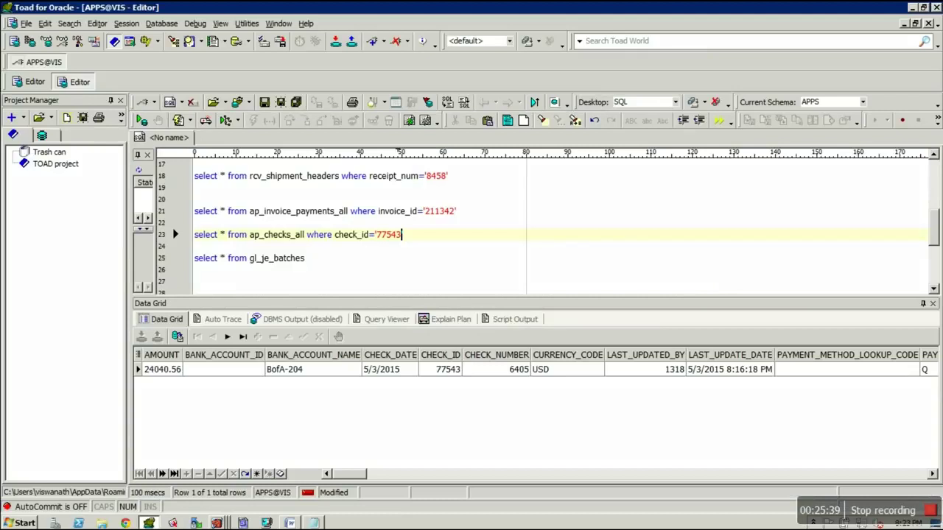
pyautogui.click(327, 265)
pyautogui.click(285, 262)
pyautogui.press('F9')
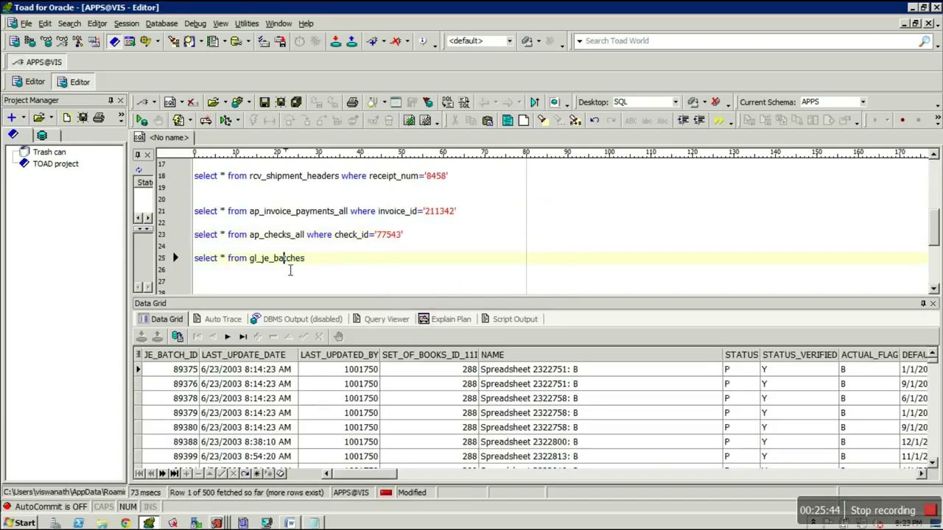